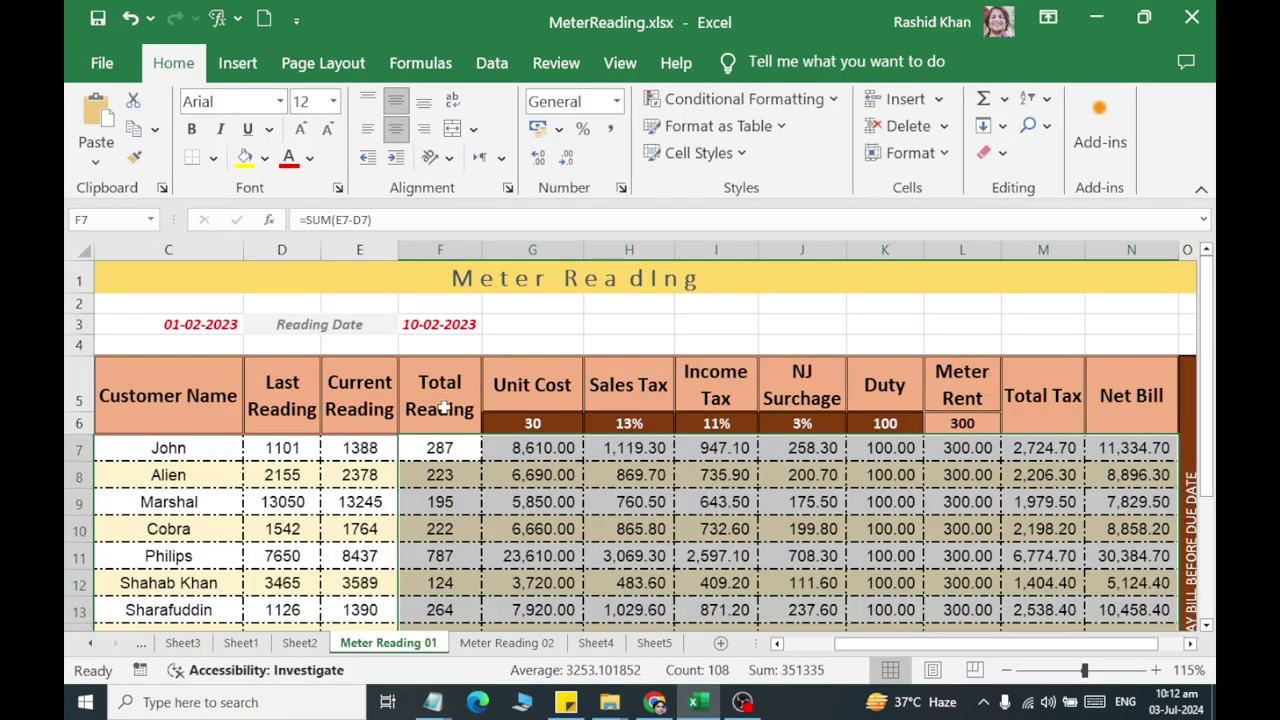
Clear all formatting from the whole Meter Reading bill table with Clear Formats
drag(251, 302, 289, 591)
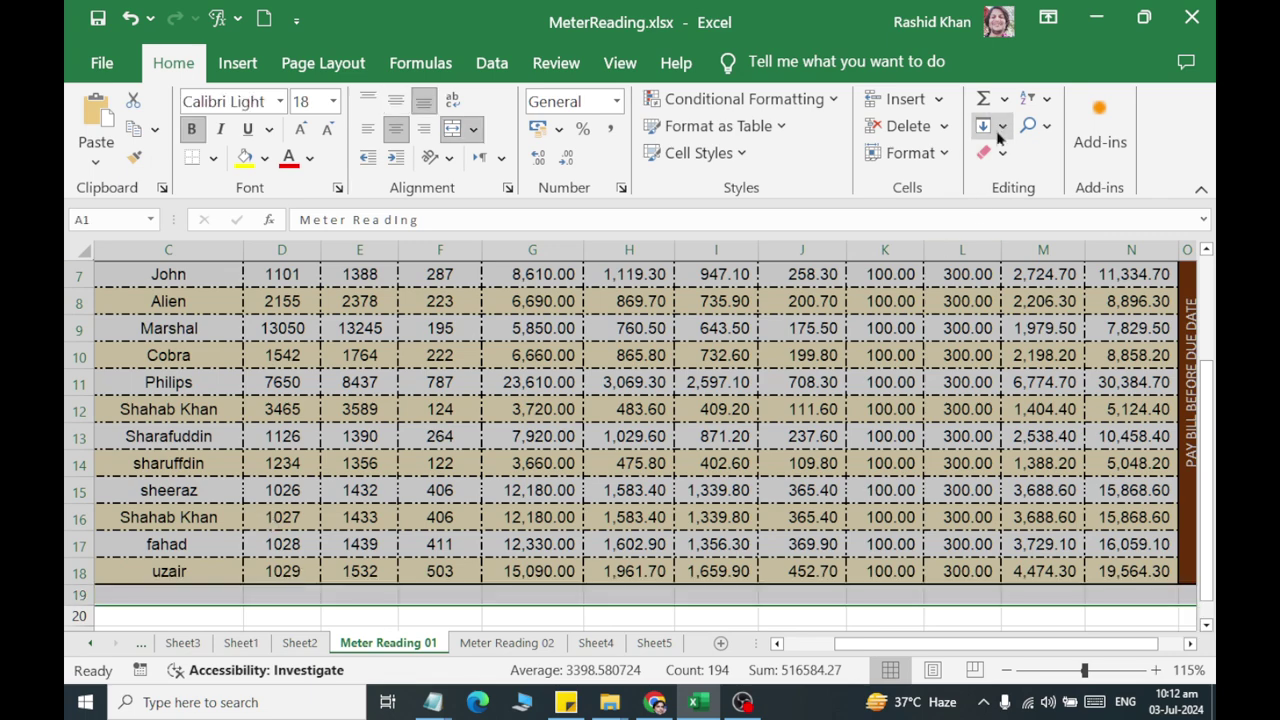
click(996, 126)
click(1003, 128)
click(1001, 152)
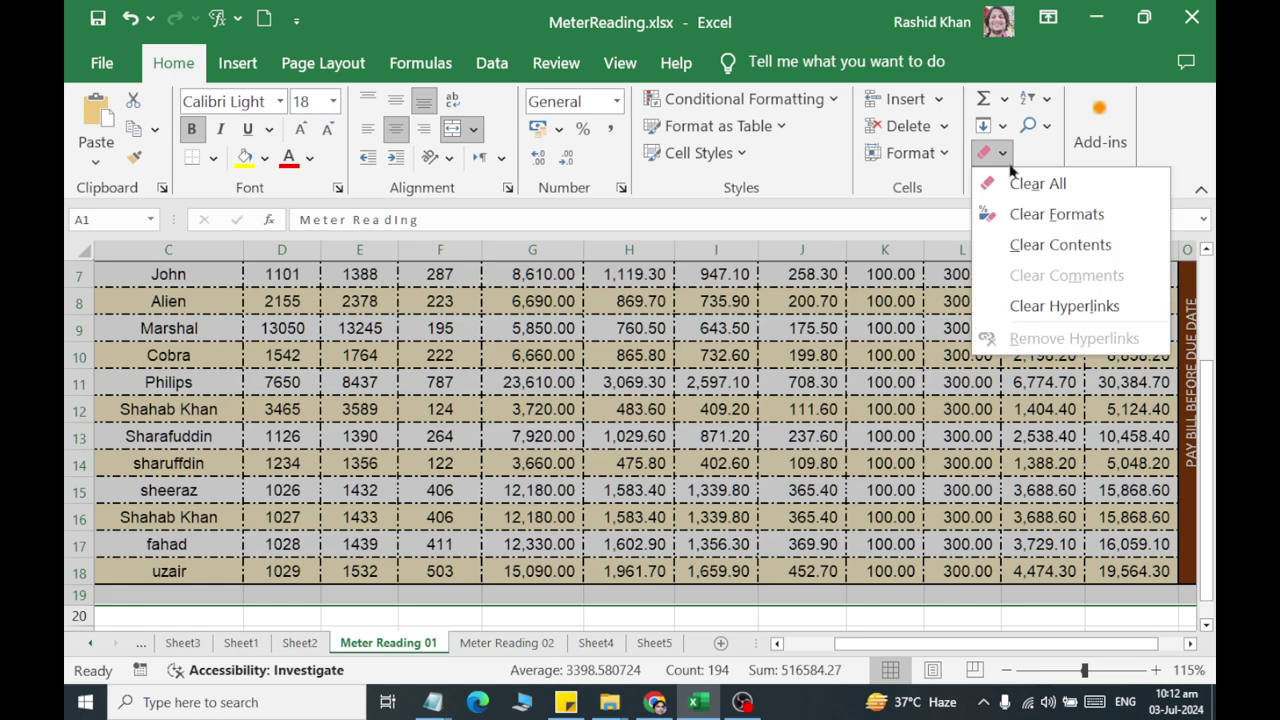
click(1022, 226)
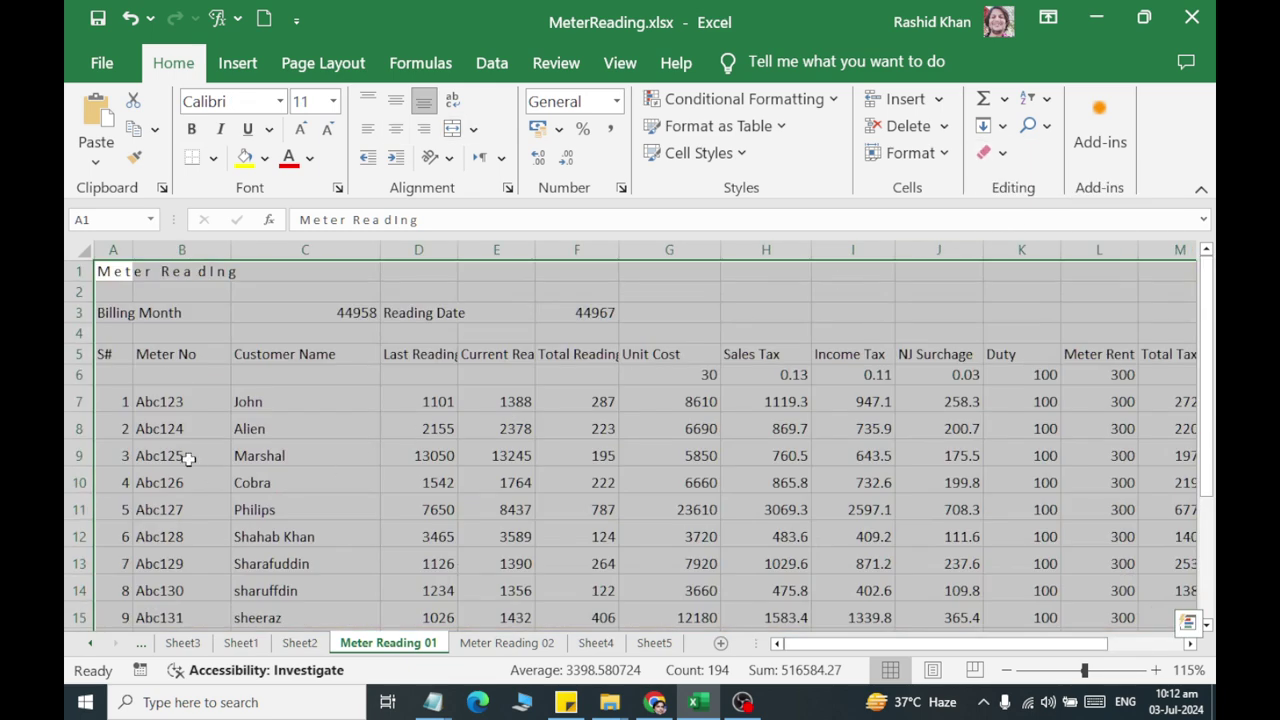
click(168, 434)
click(118, 272)
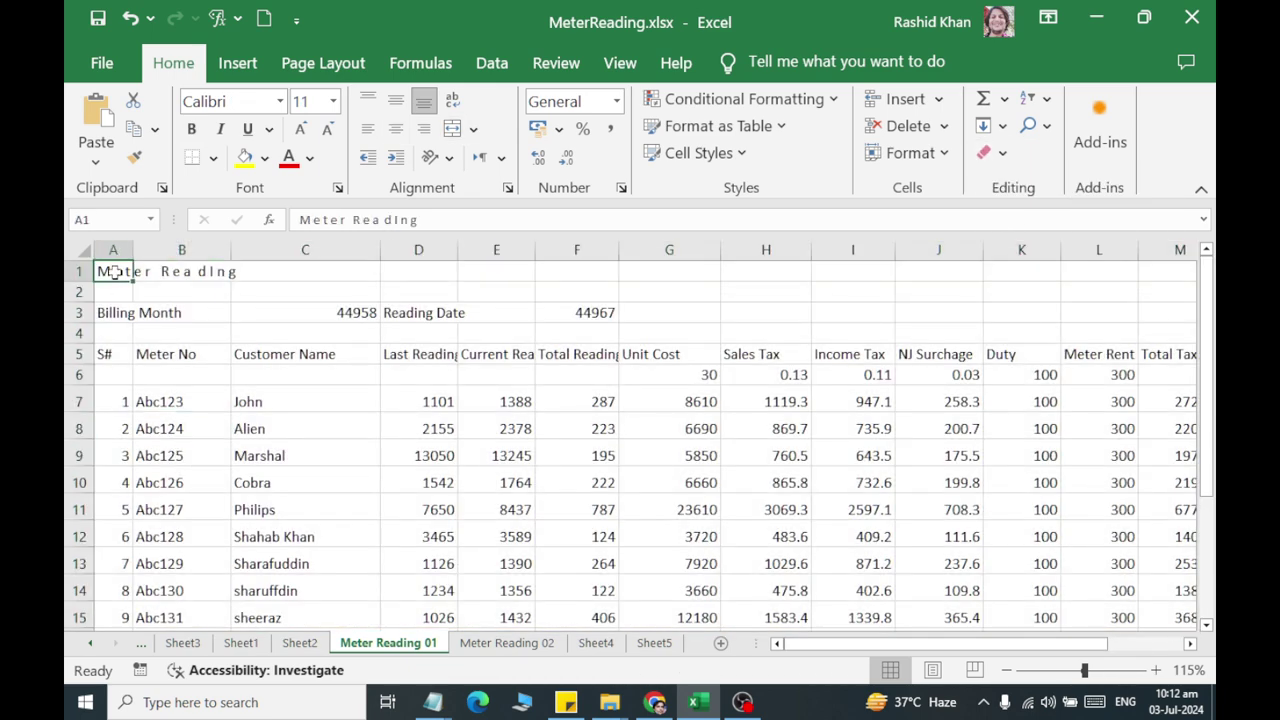
ctrl+scroll(116, 268, up, 6)
ctrl+scroll(116, 268, up, 4)
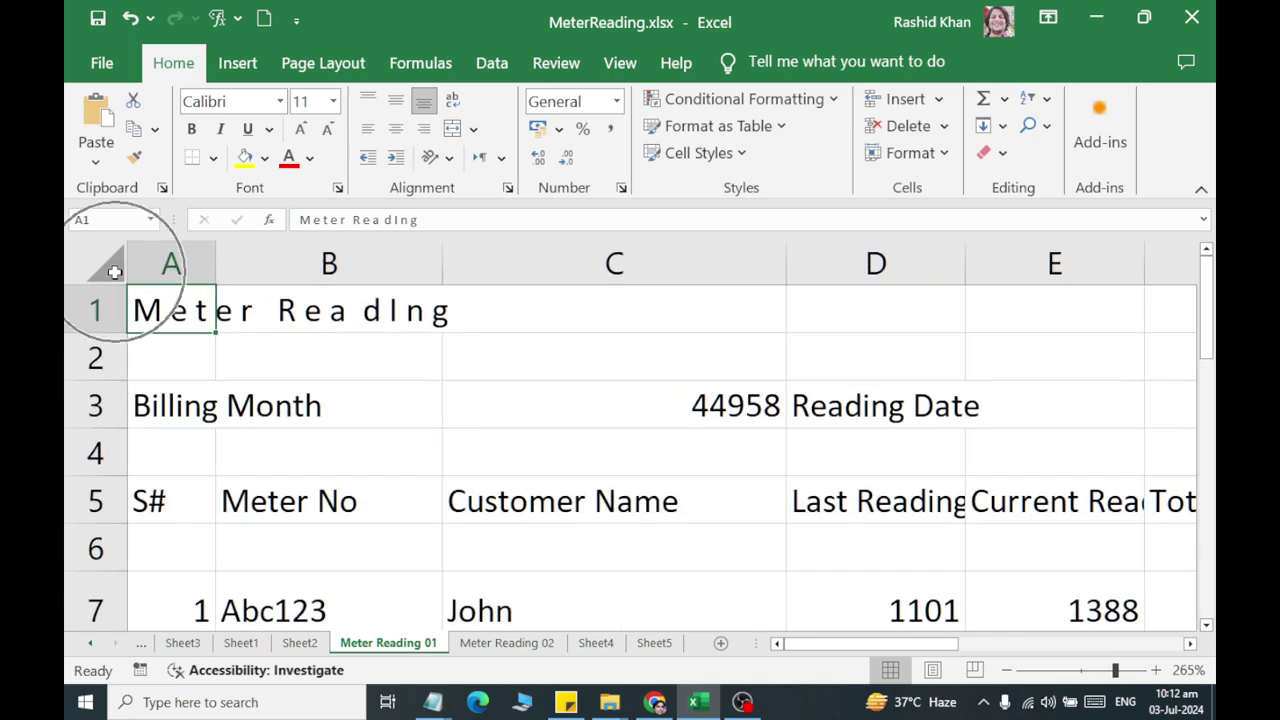
click(938, 99)
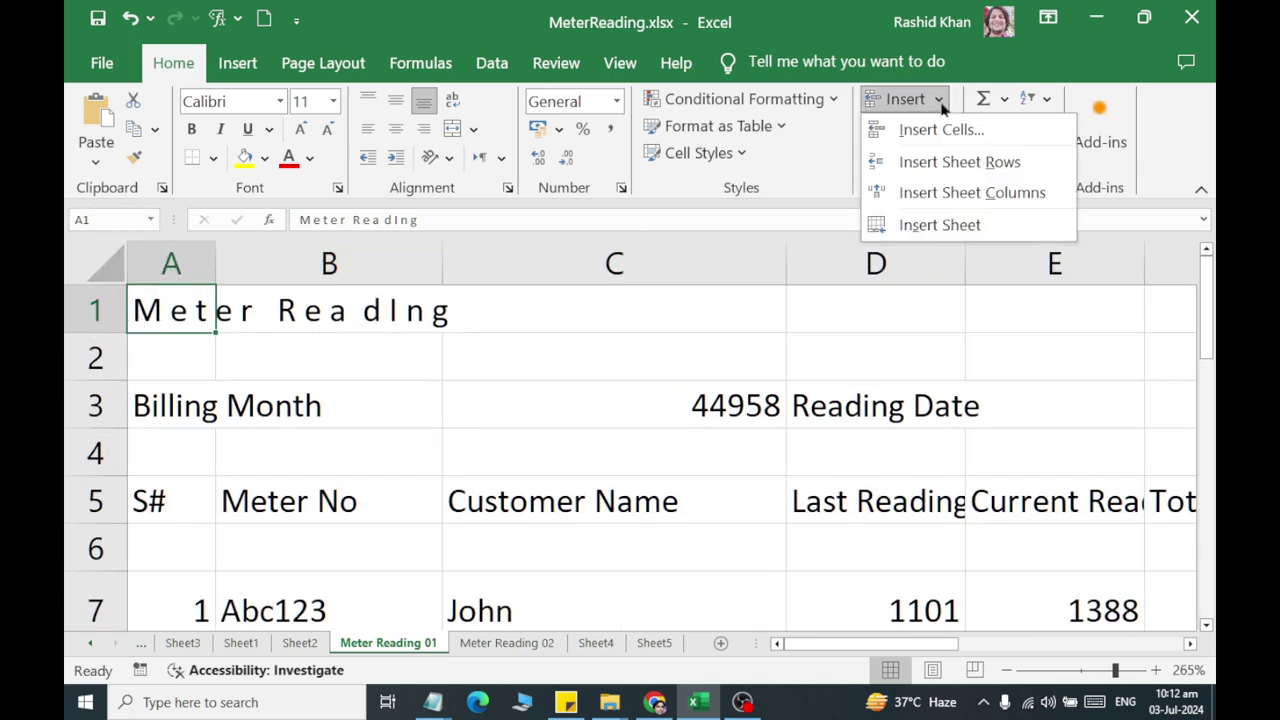
click(945, 160)
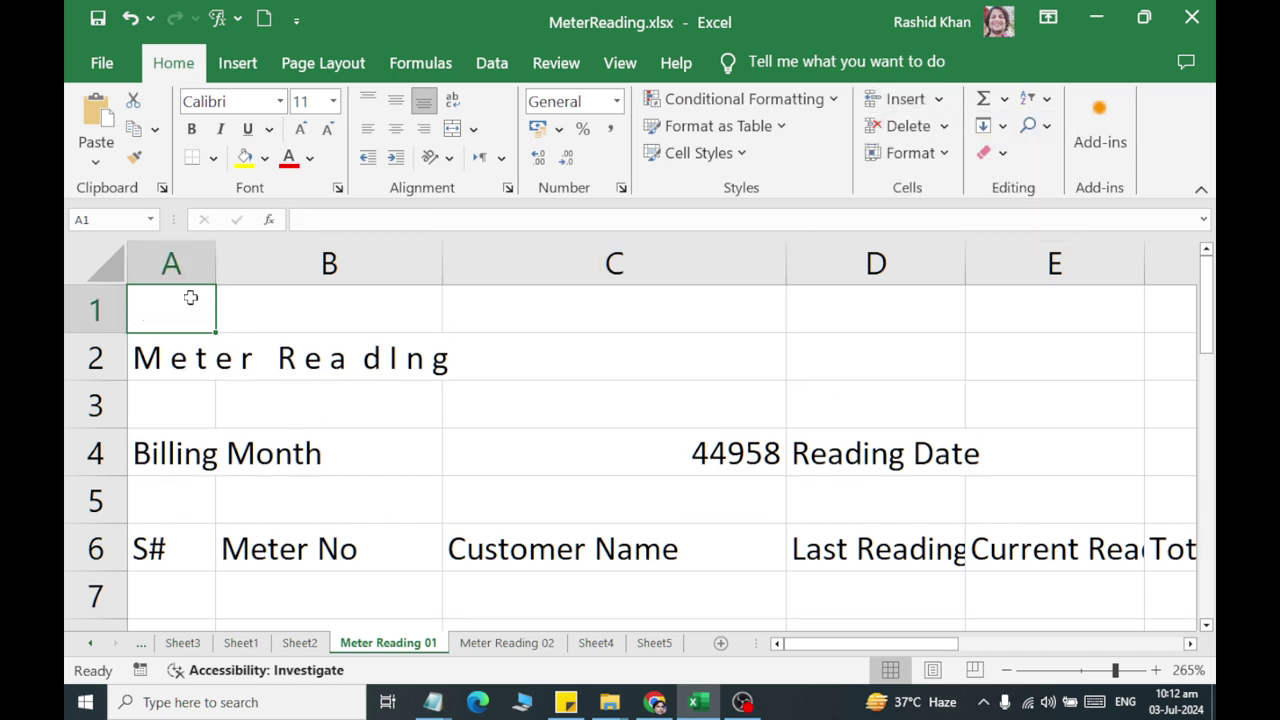
text(WAP)
key(BackSpace)
key(BackSpace)
key(BackSpace)
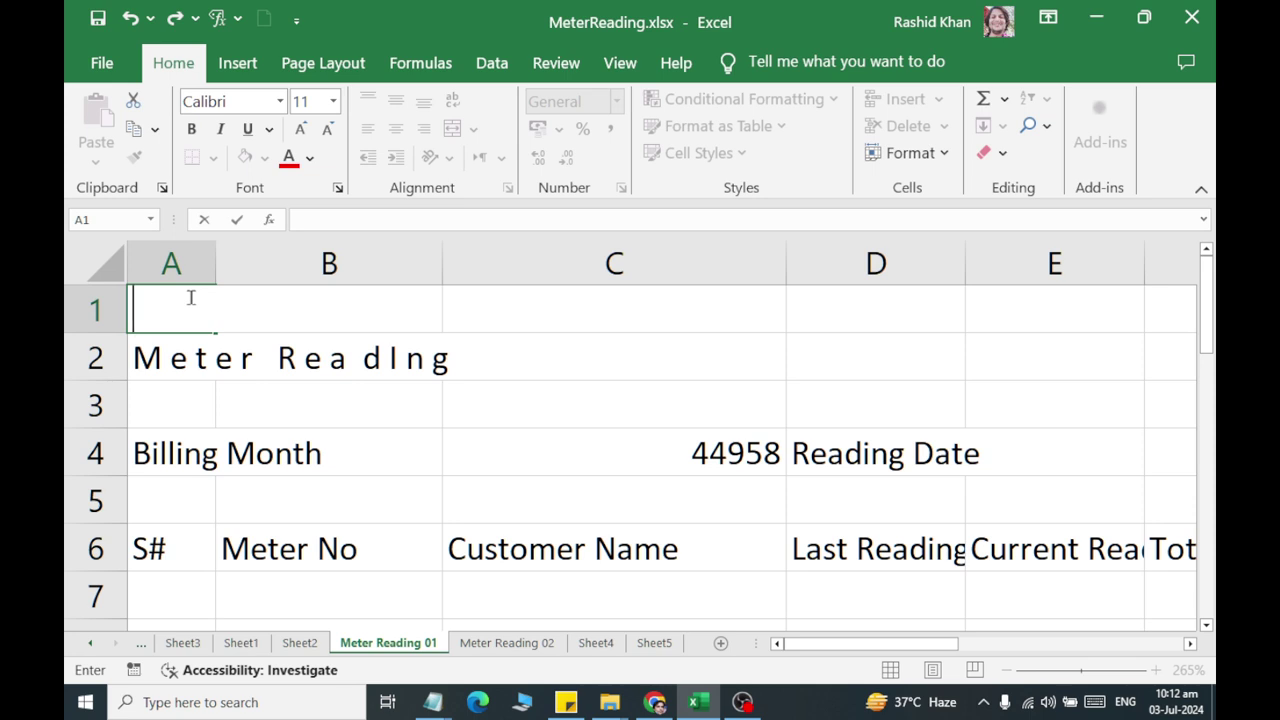
click(158, 322)
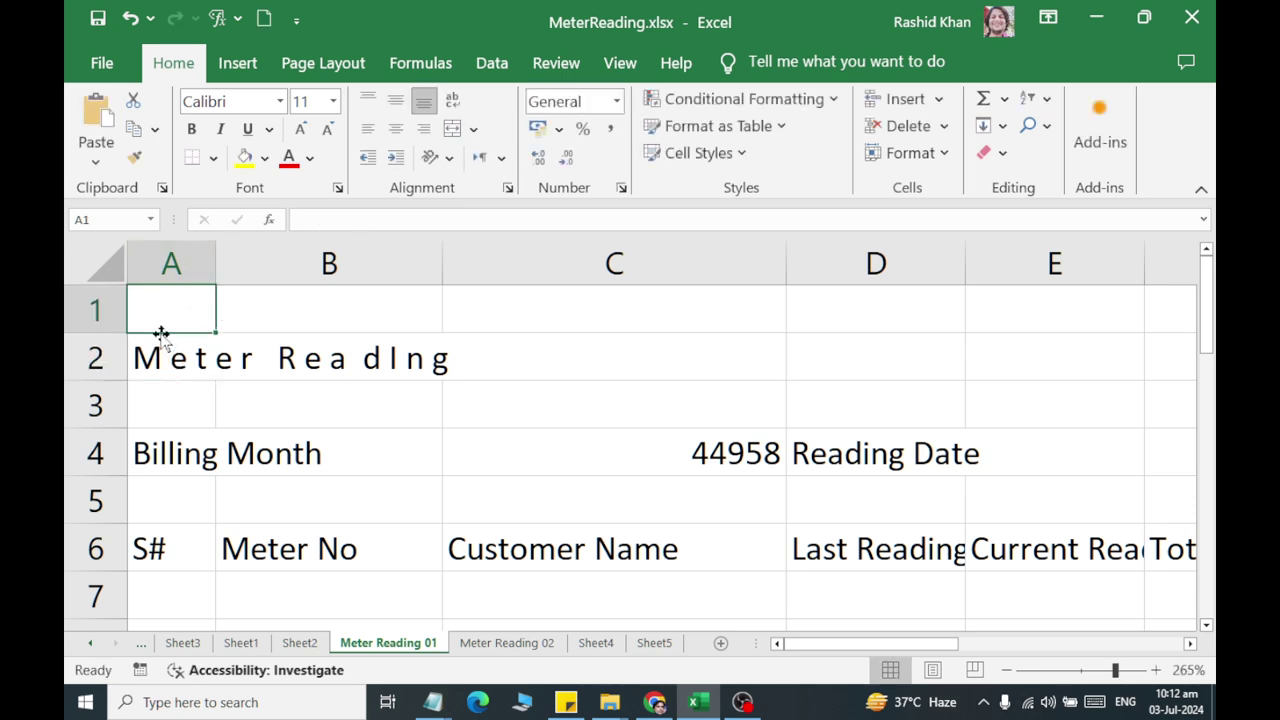
click(943, 126)
click(975, 186)
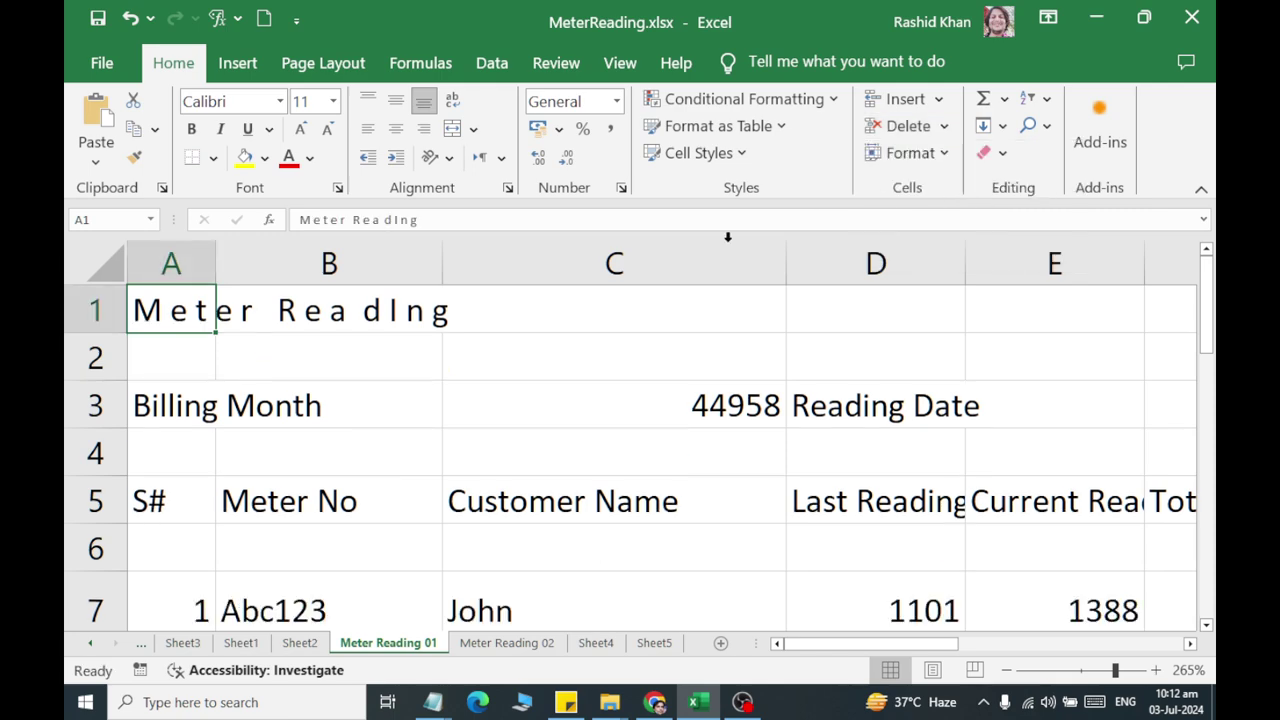
drag(166, 318, 371, 326)
click(155, 408)
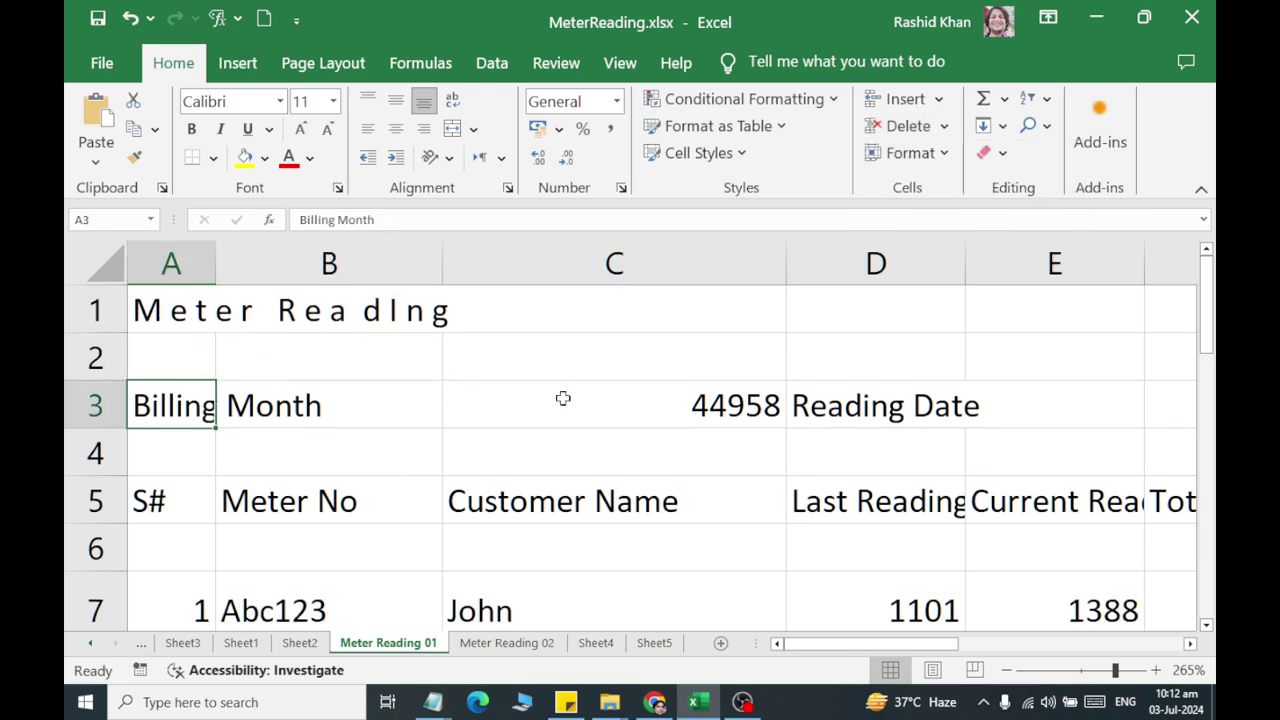
Format the billing month in C3 and reading date in F3 as Short Date
click(723, 400)
click(617, 101)
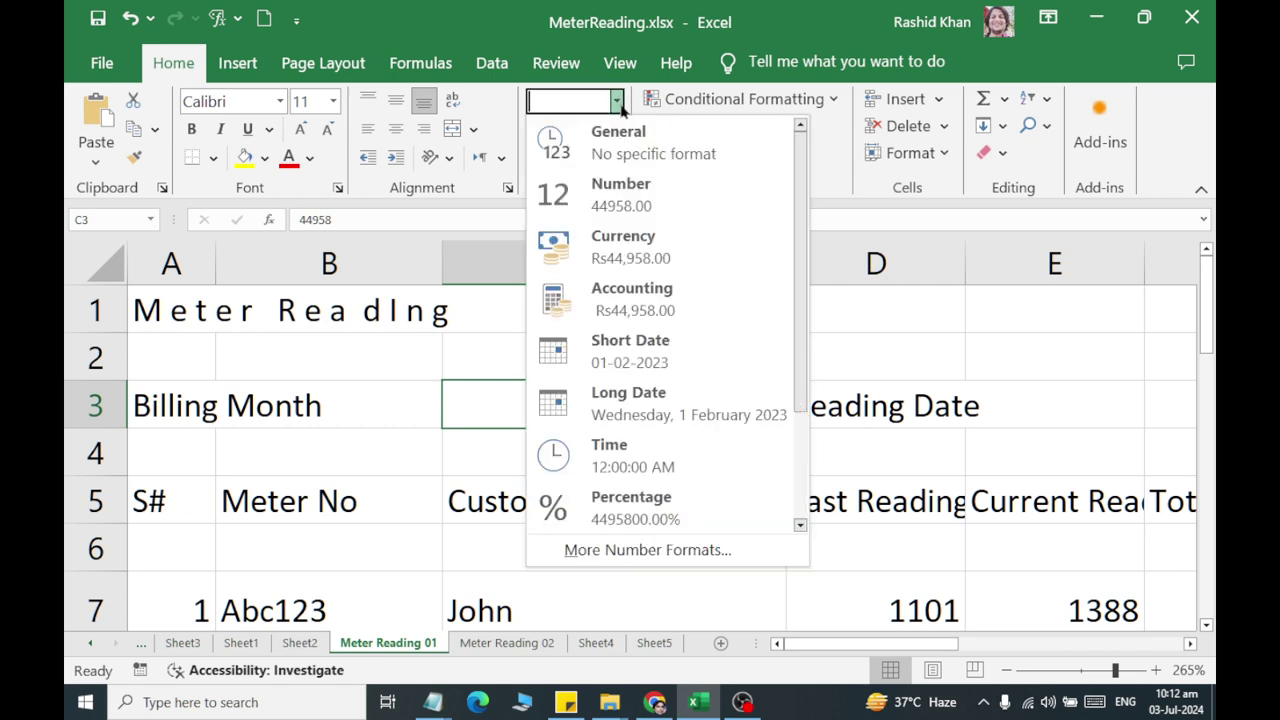
click(640, 360)
click(903, 408)
click(1062, 400)
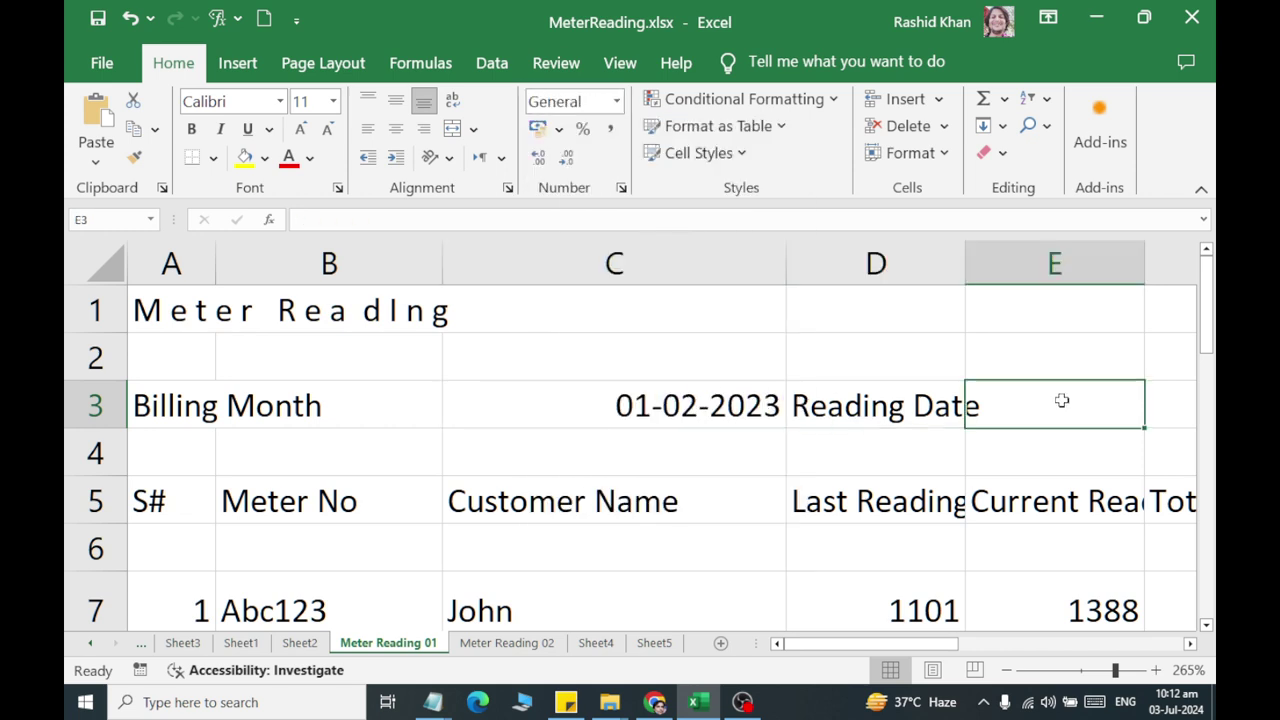
click(1162, 416)
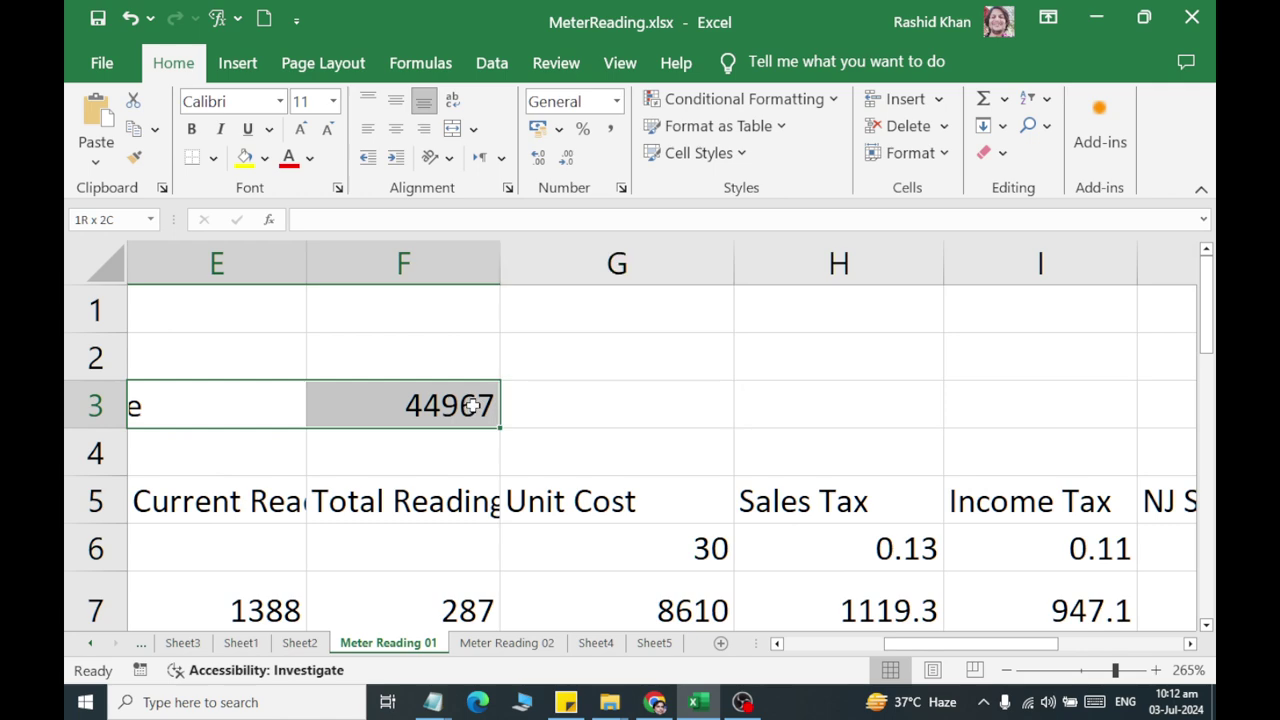
click(334, 103)
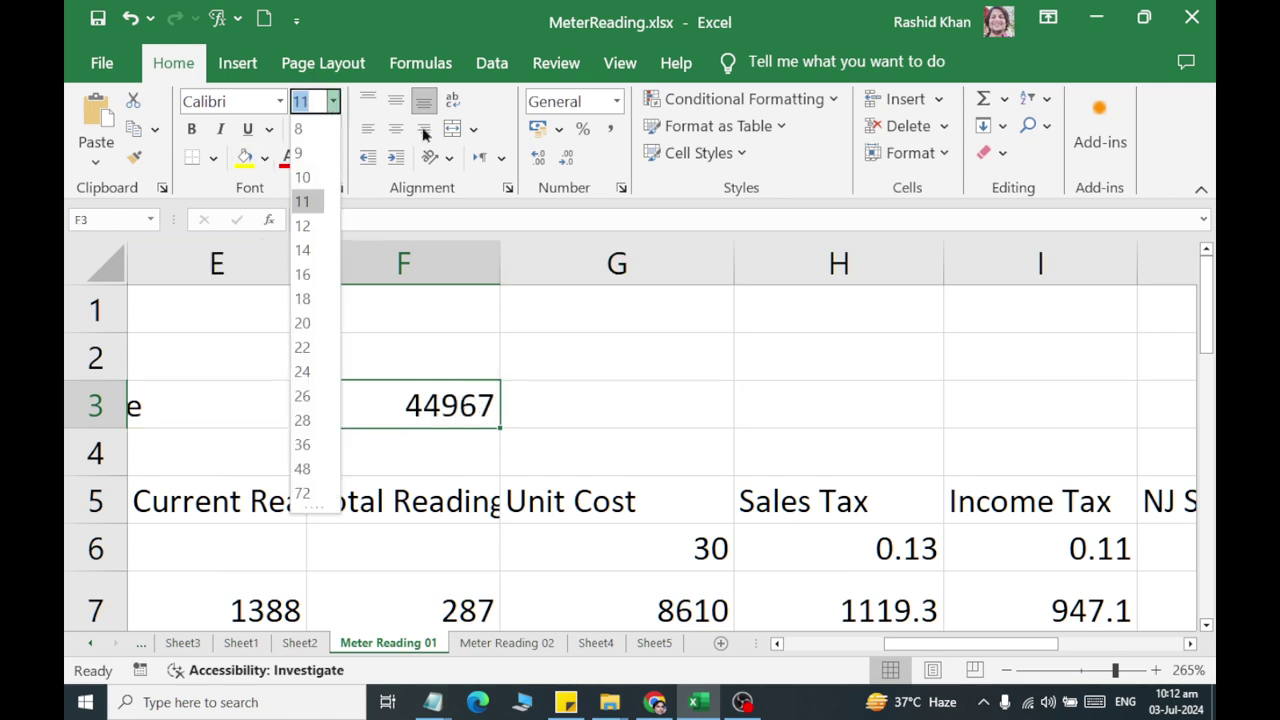
click(616, 101)
click(560, 340)
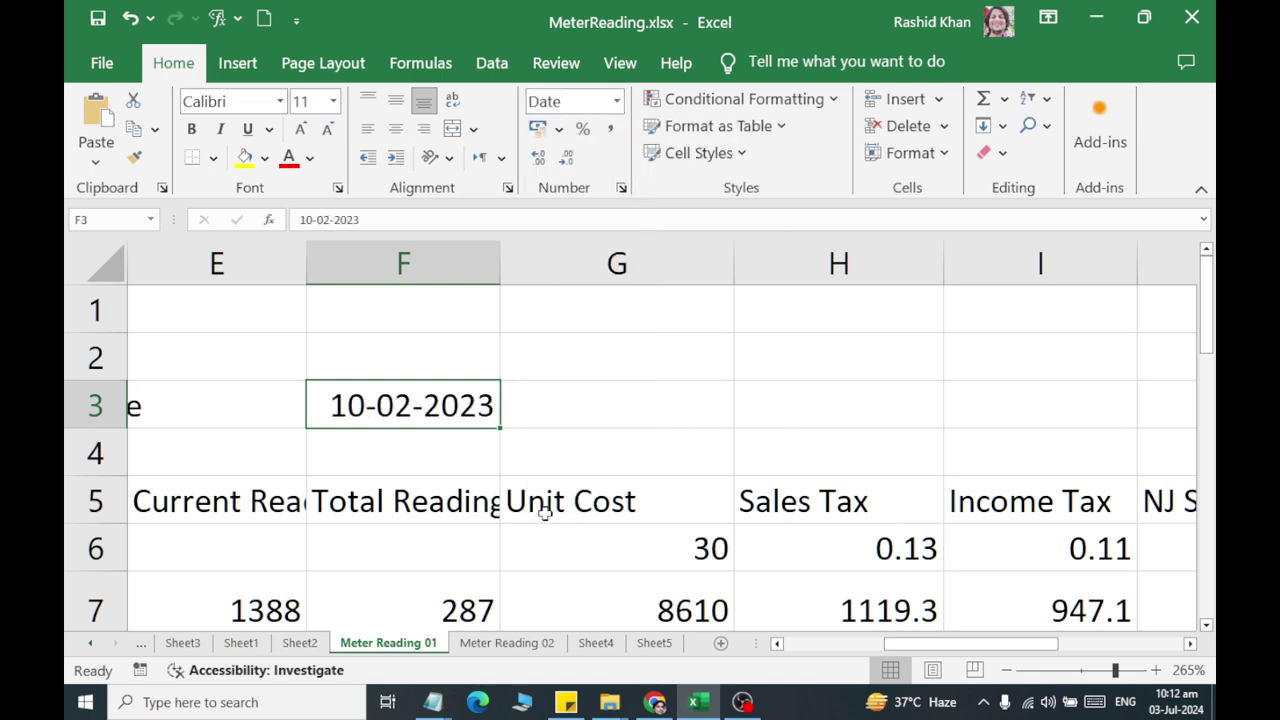
Give F3 the full-month long date style, showing 10 February 2023
drag(448, 480, 71, 437)
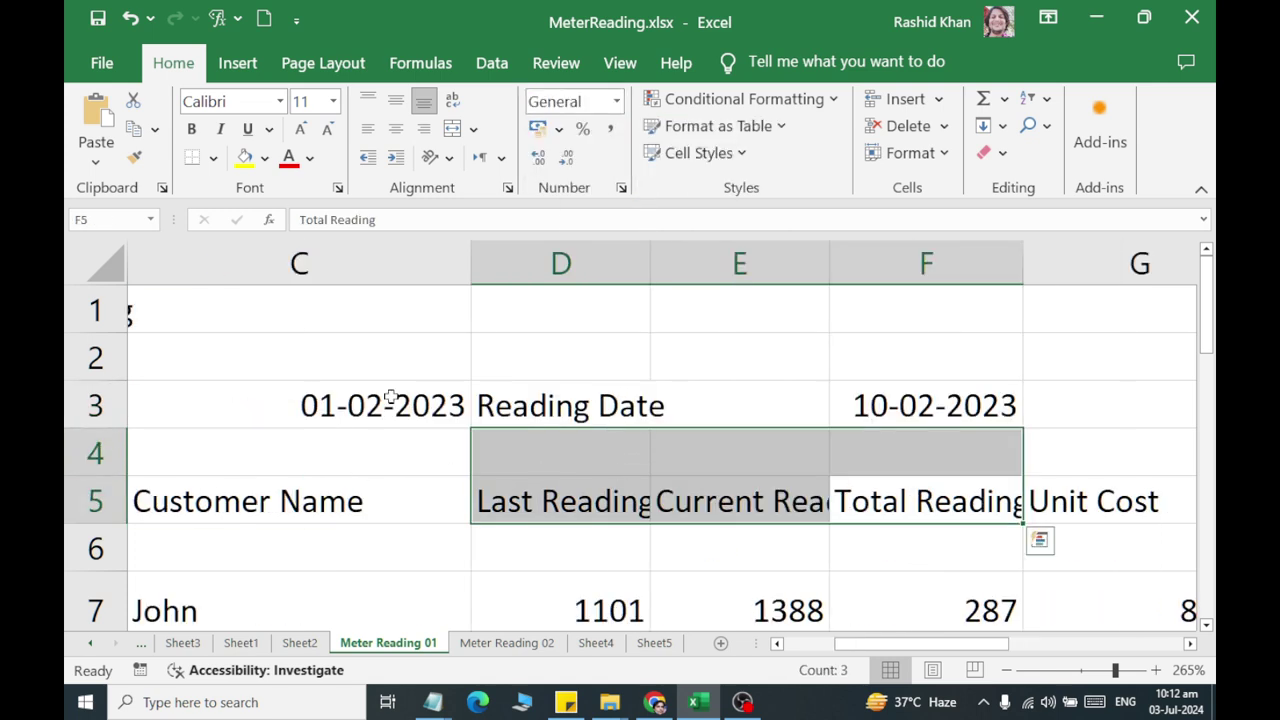
click(386, 400)
click(1010, 407)
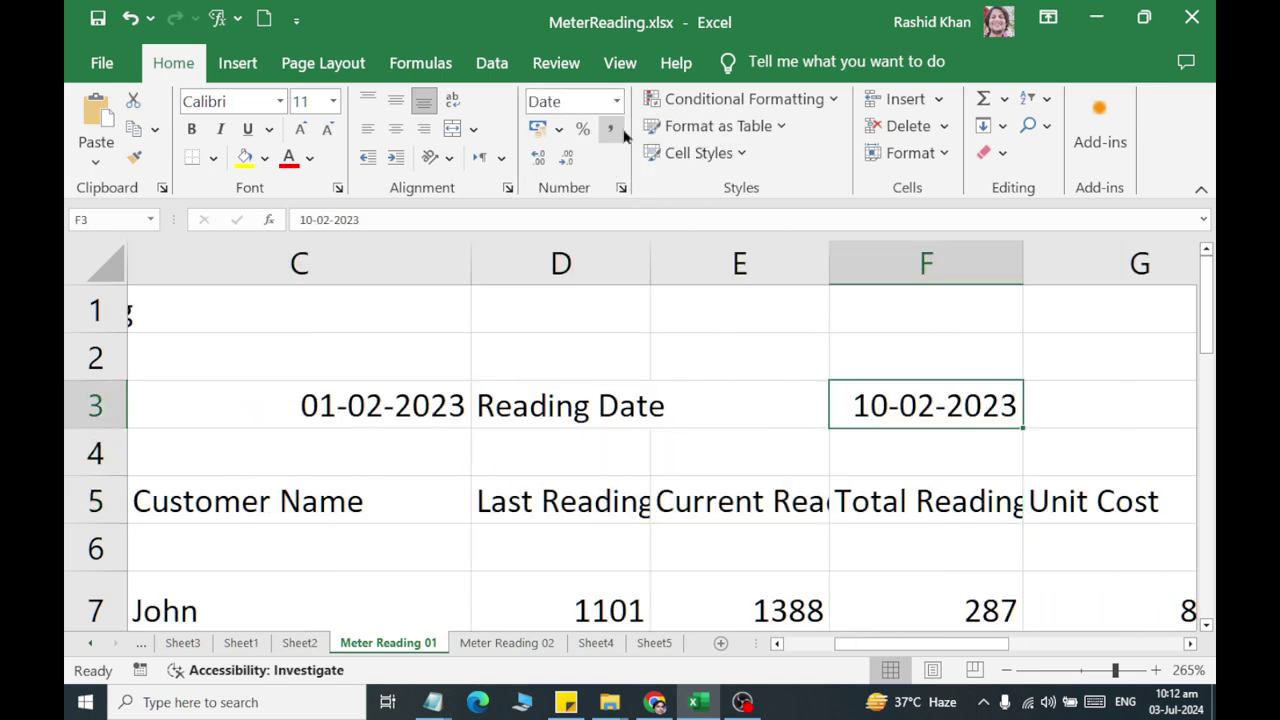
click(623, 192)
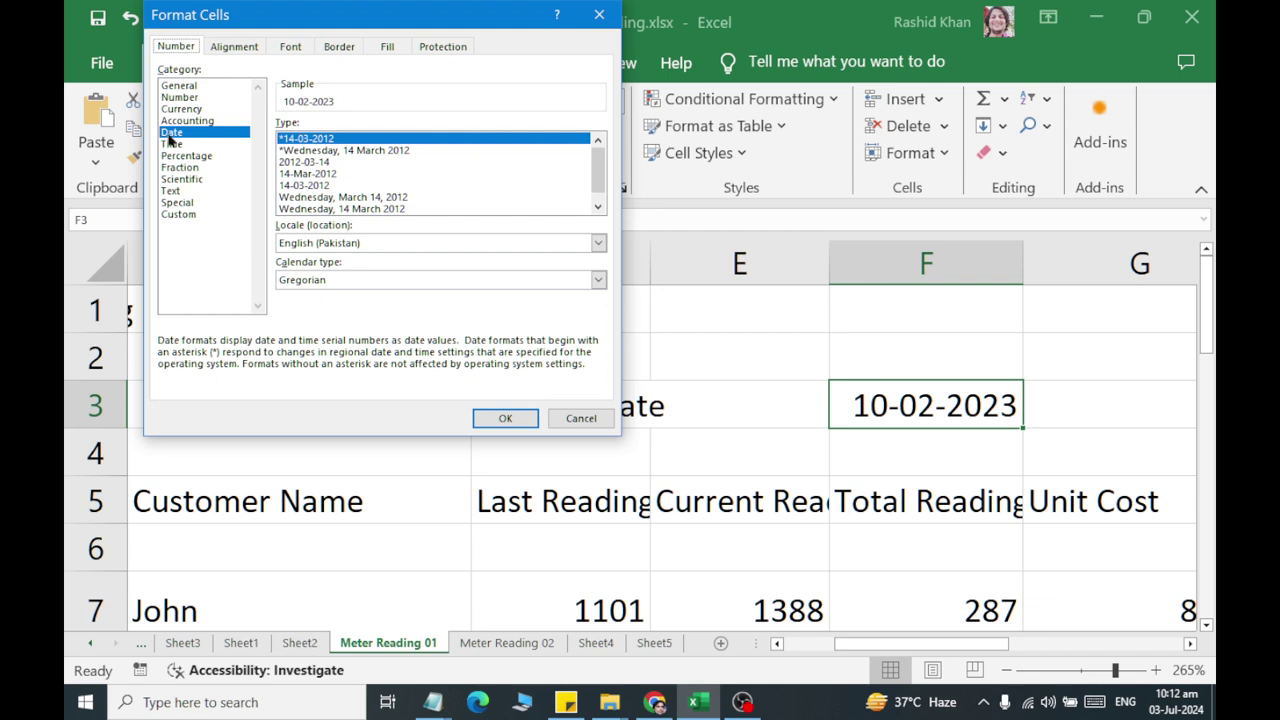
click(308, 174)
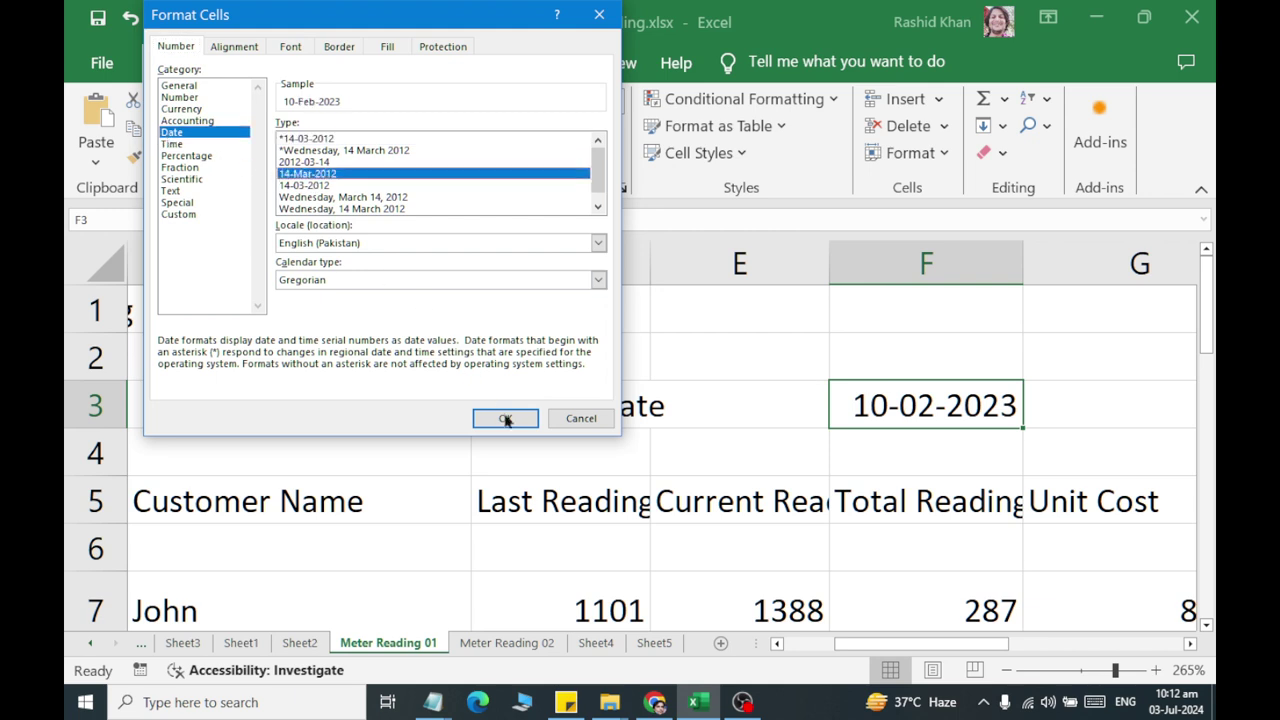
click(505, 418)
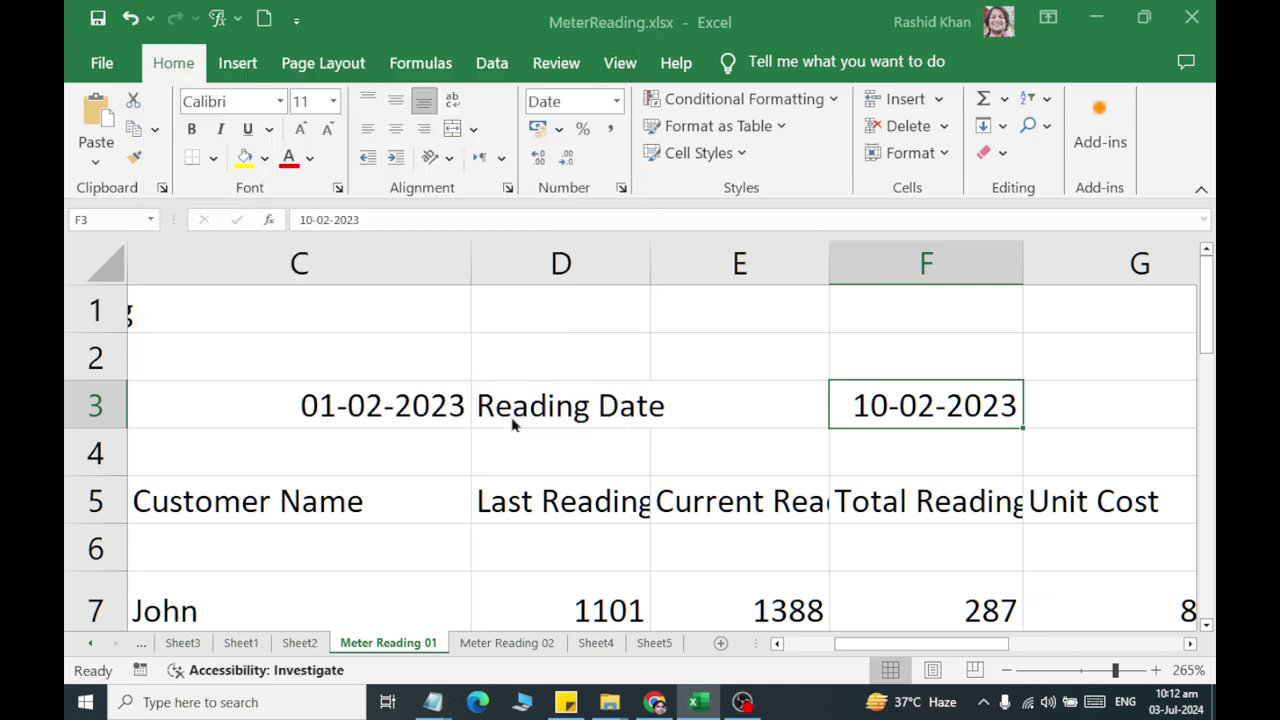
click(622, 189)
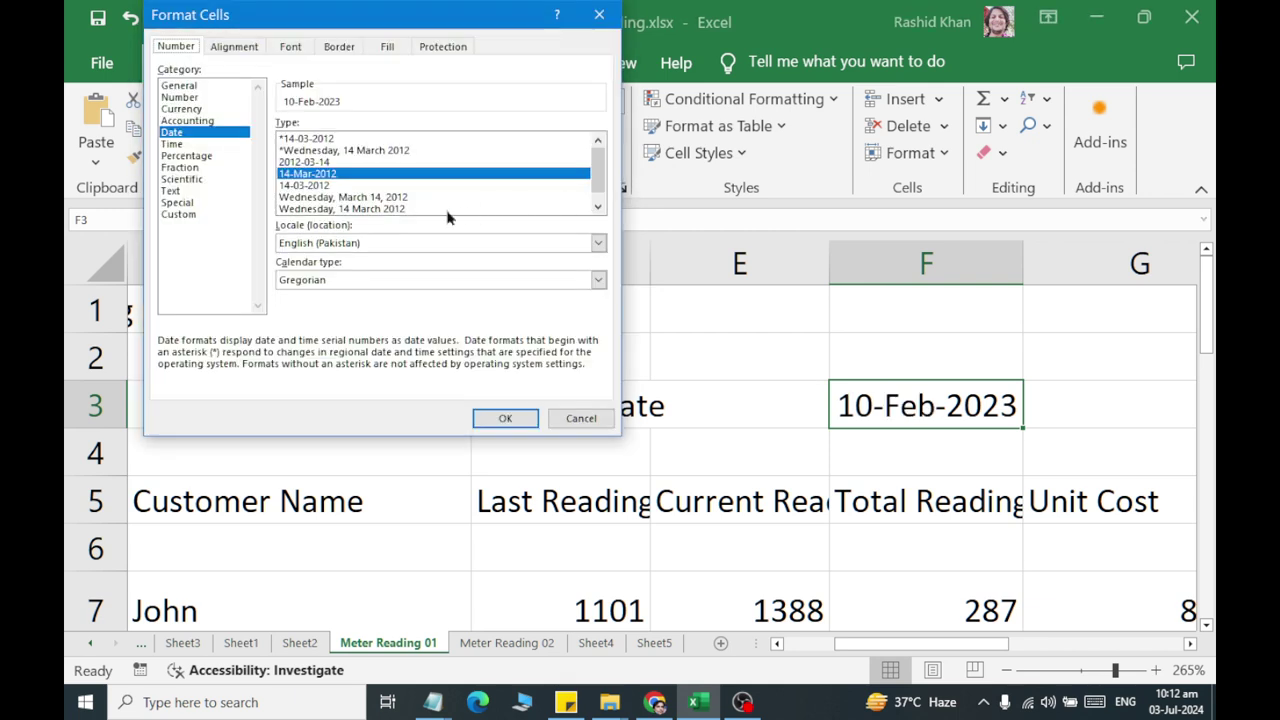
click(598, 206)
click(372, 208)
click(505, 418)
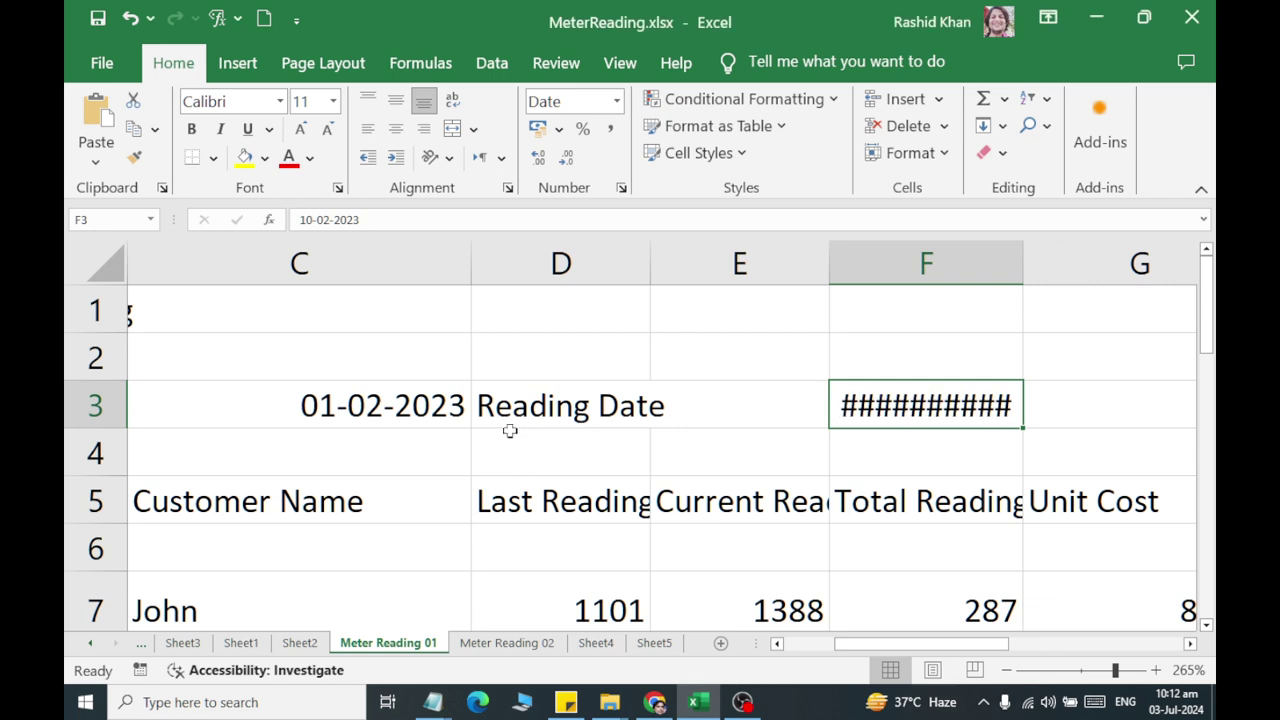
Widen column F and copy F3's long date format onto C3 with Format Painter
drag(1023, 262, 1121, 254)
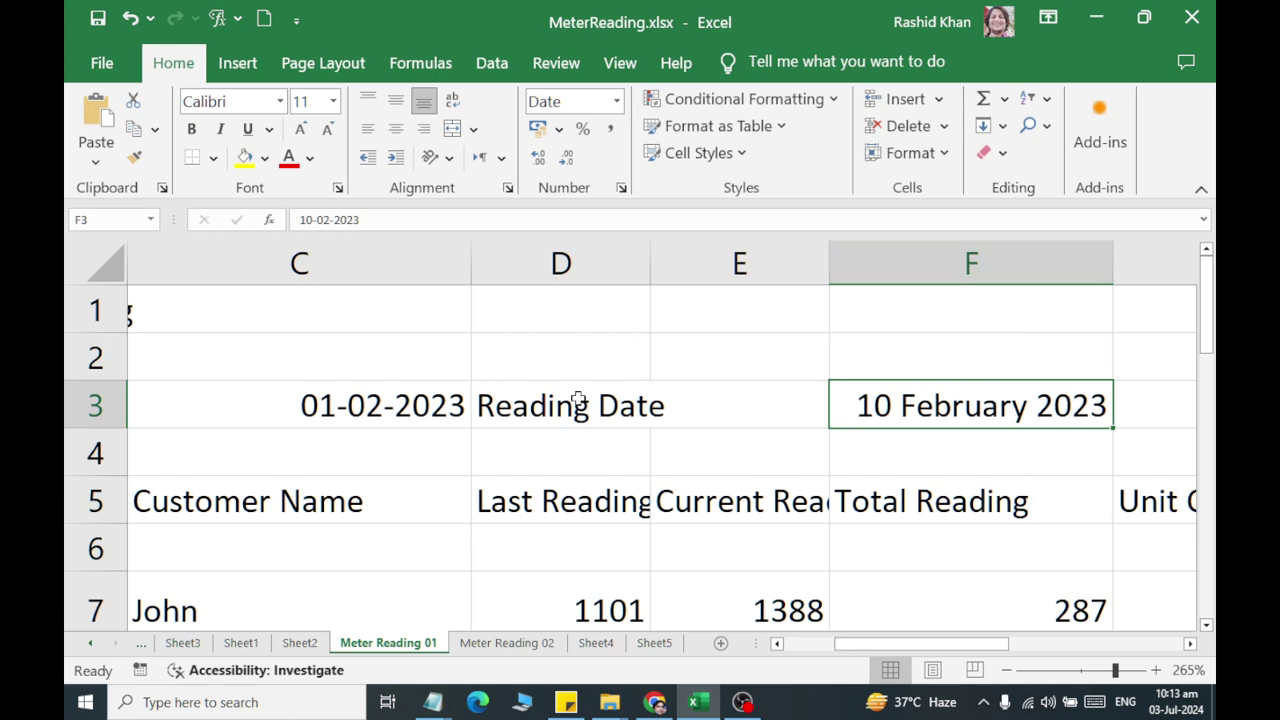
click(134, 157)
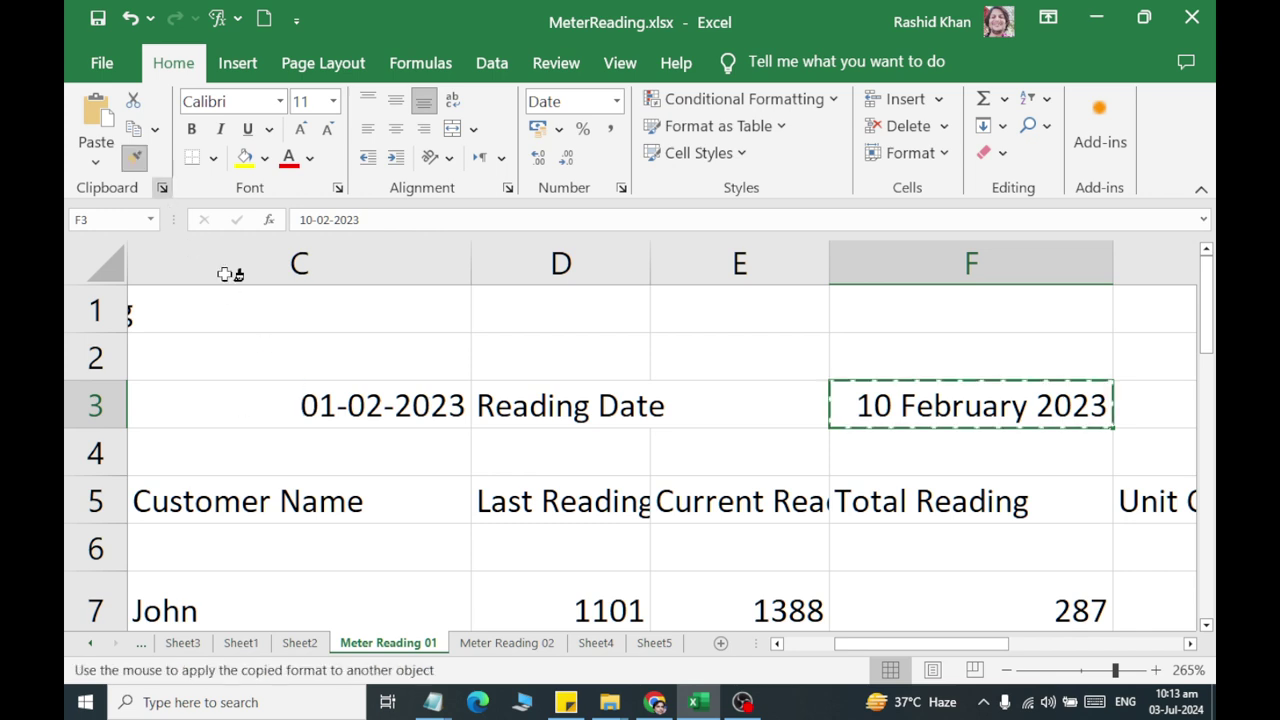
click(350, 405)
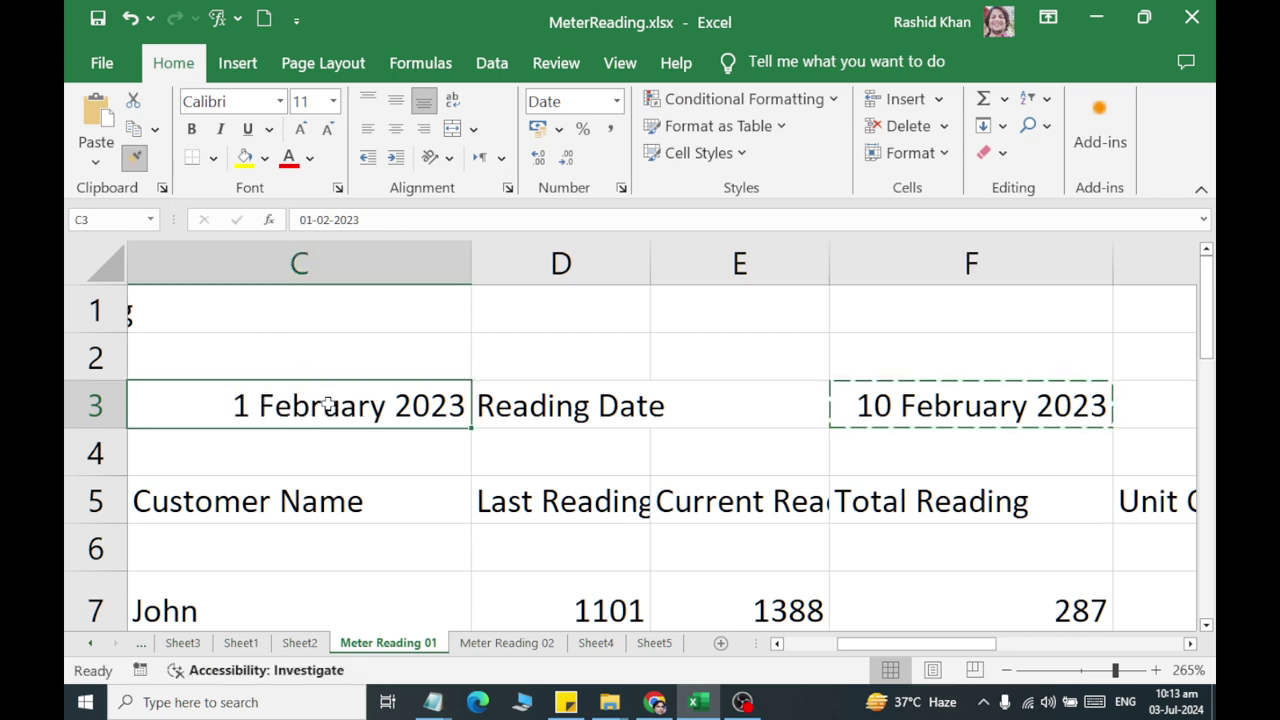
click(510, 451)
drag(510, 500, 63, 523)
click(258, 464)
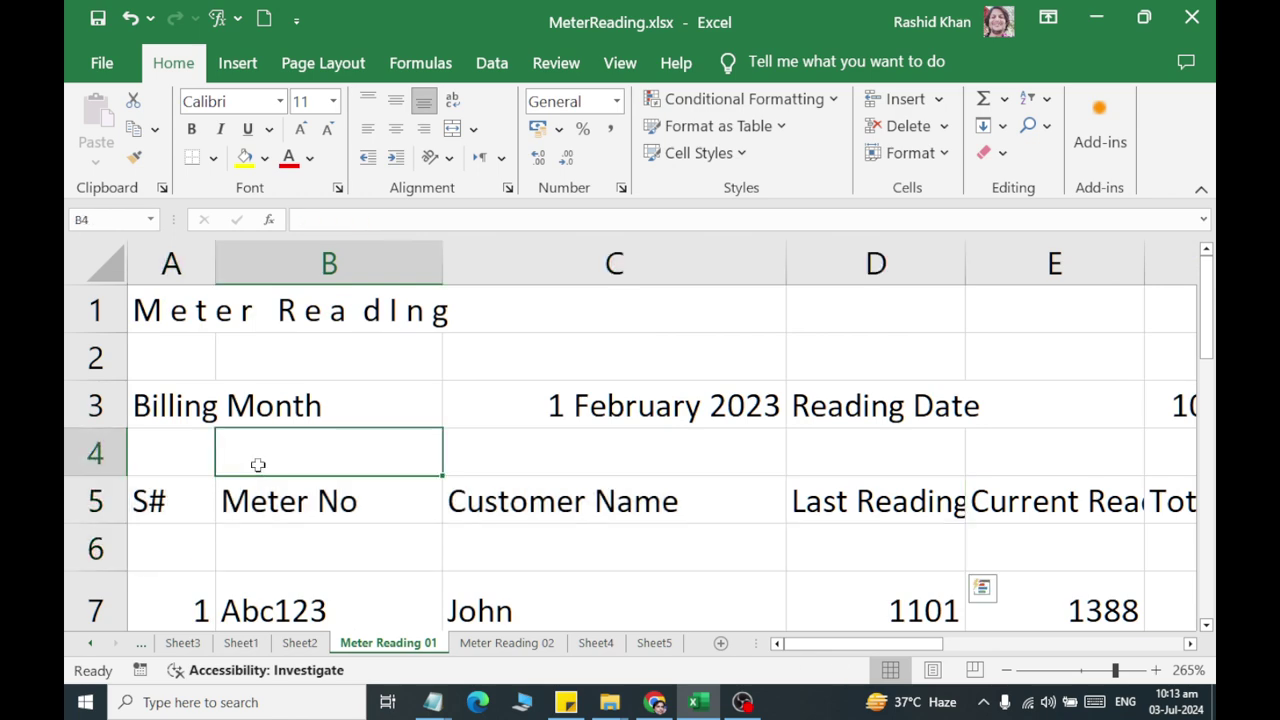
Merge the Meter Reading title across row 1 and apply the Title cell style
mouse_move(145, 314)
mouse_down()
mouse_move(626, 343)
mouse_move(1022, 307)
mouse_move(1108, 313)
mouse_up()
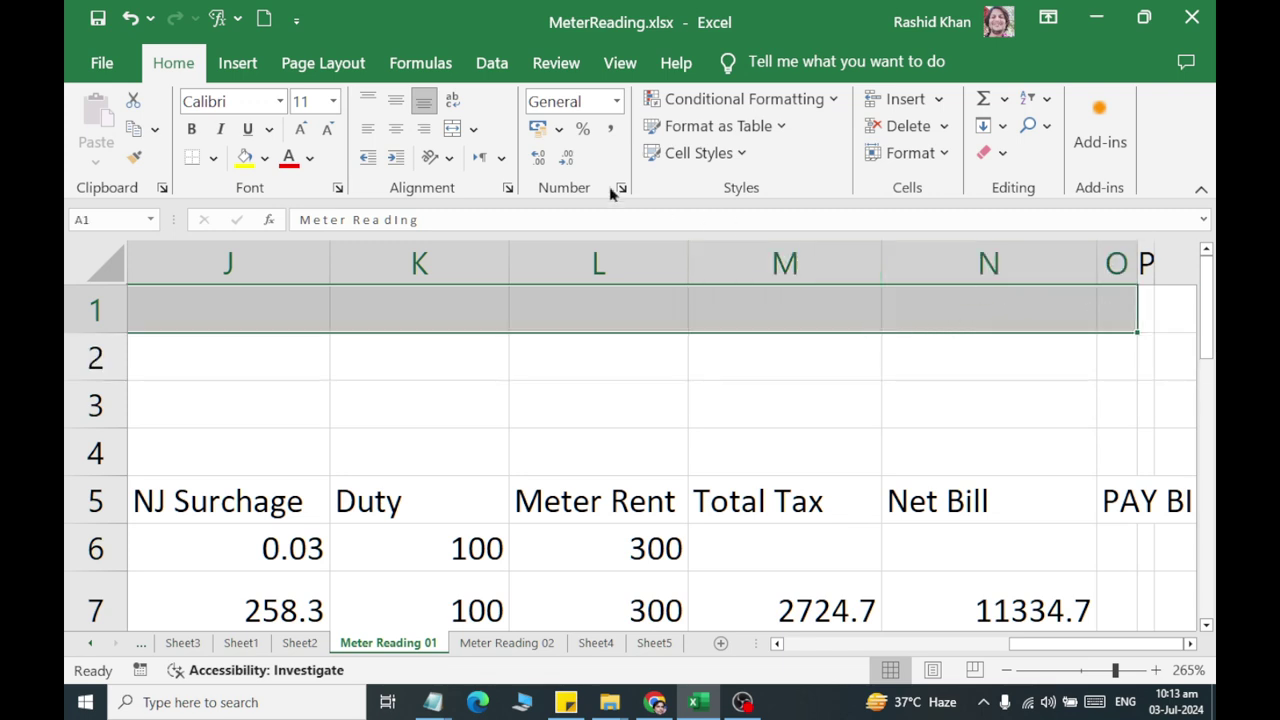
click(450, 131)
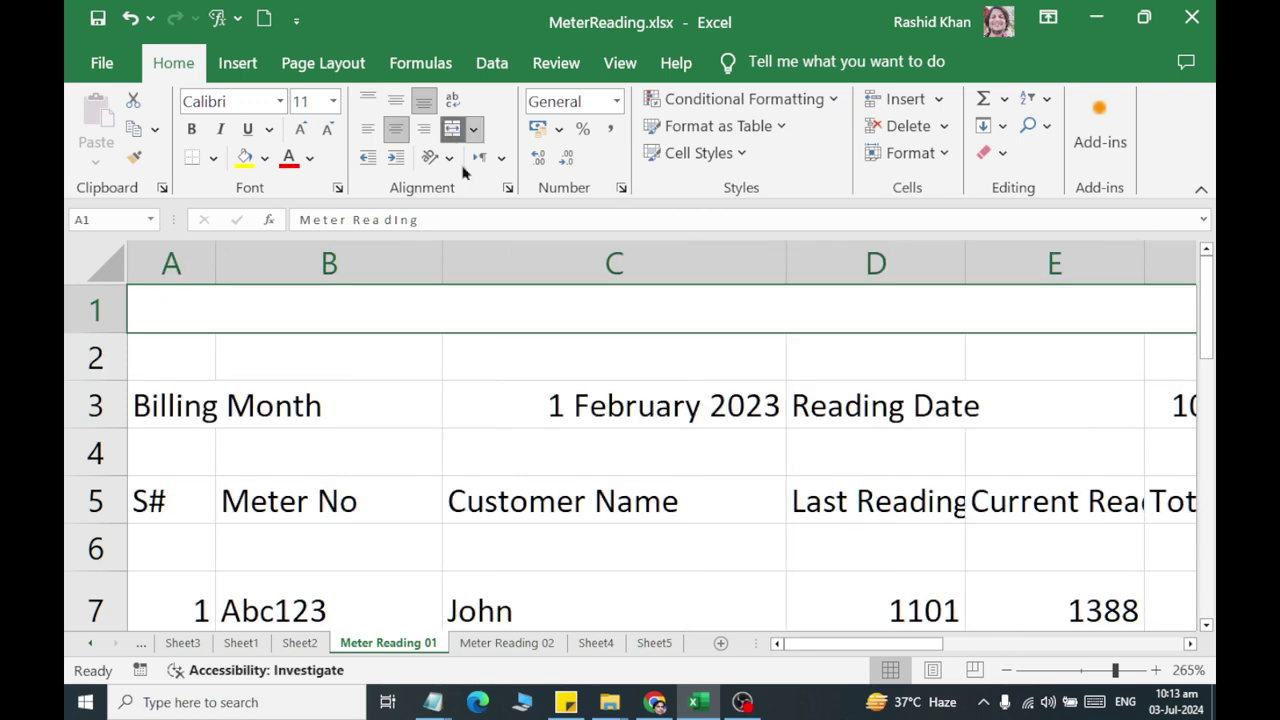
click(735, 162)
click(957, 366)
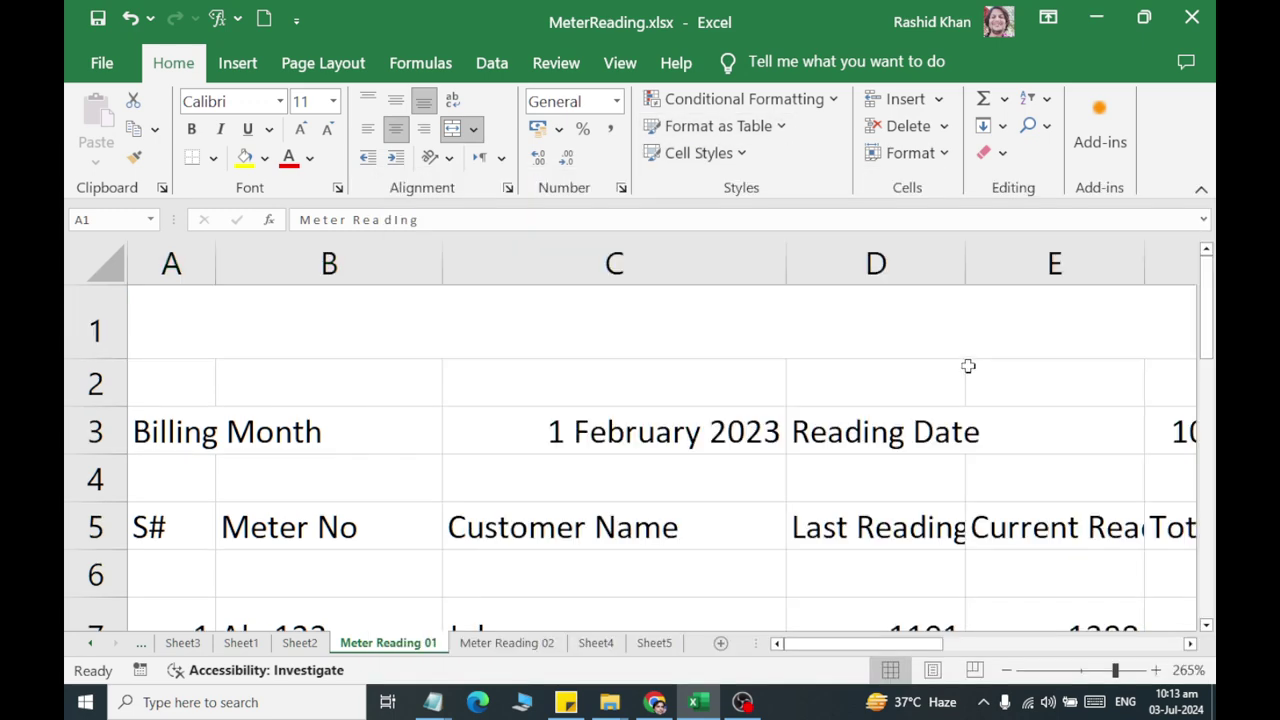
Make the merged title bold and right-aligned
click(191, 129)
click(424, 129)
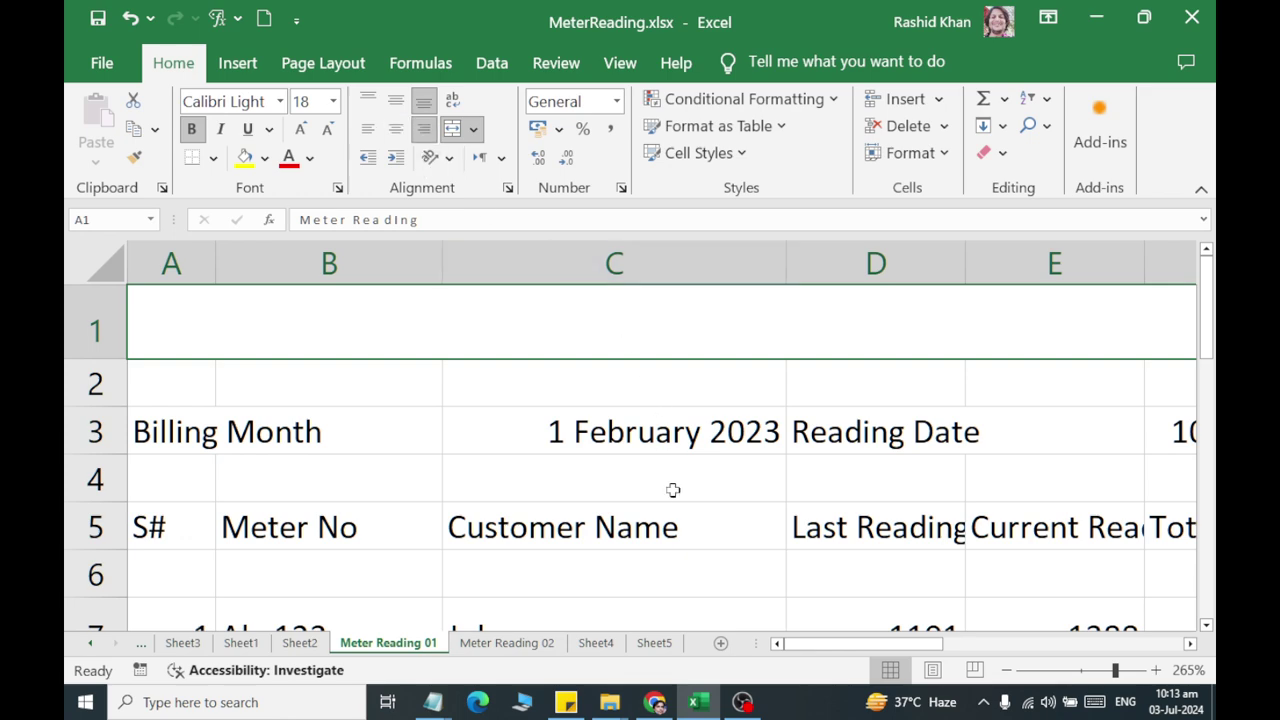
ctrl+scroll(667, 488, down, 2)
ctrl+scroll(667, 485, down, 2)
ctrl+scroll(670, 482, down, 2)
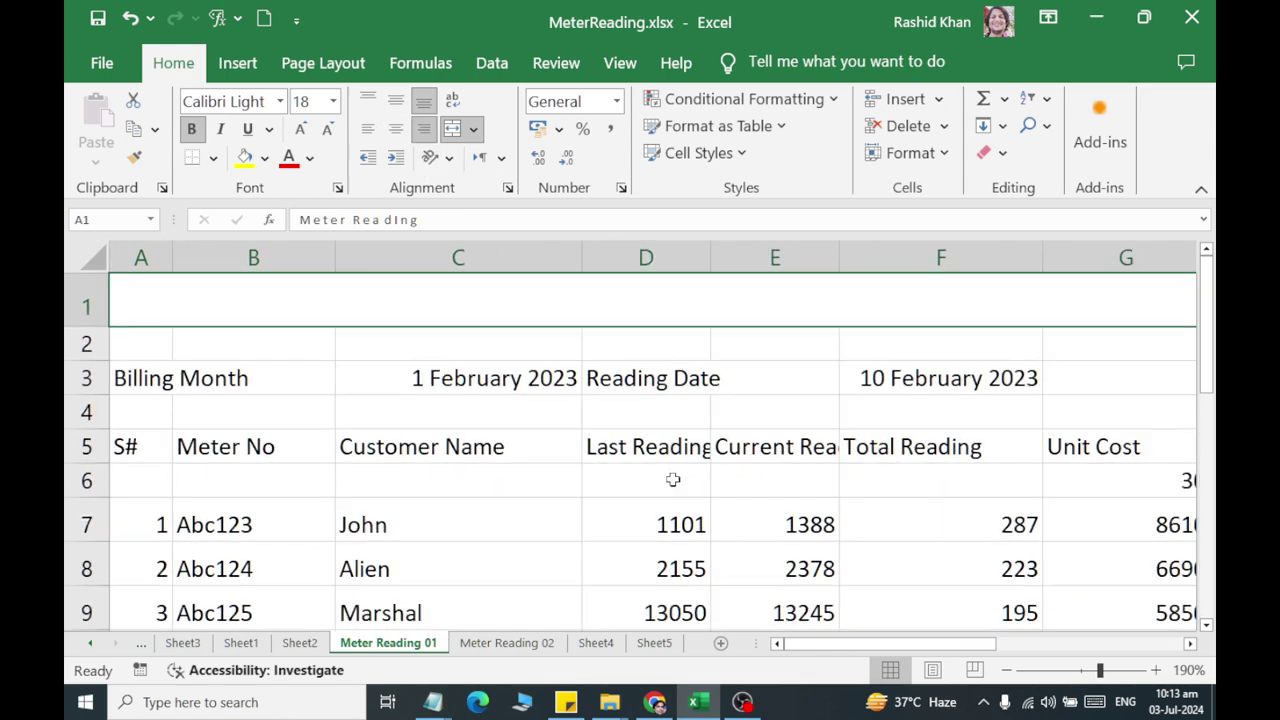
ctrl+scroll(674, 479, down, 1)
ctrl+scroll(675, 479, down, 4)
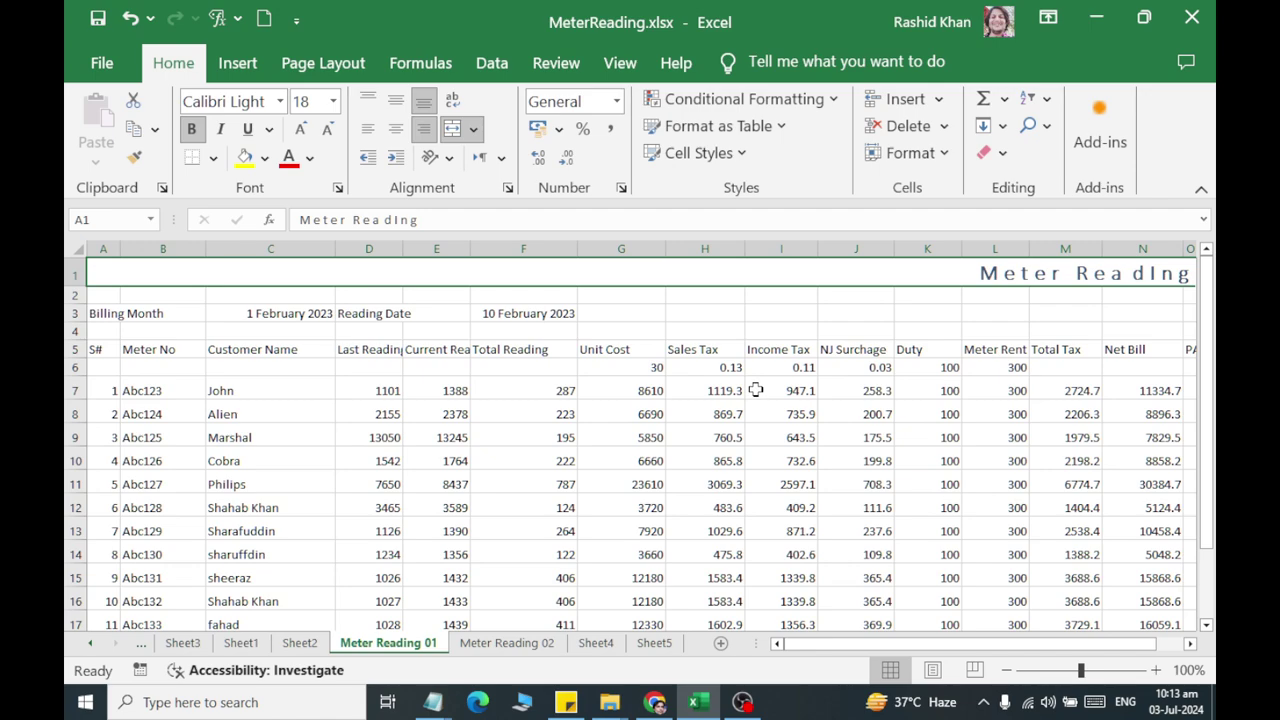
ctrl+scroll(756, 390, up, 1)
ctrl+scroll(756, 390, up, 3)
ctrl+scroll(756, 390, up, 1)
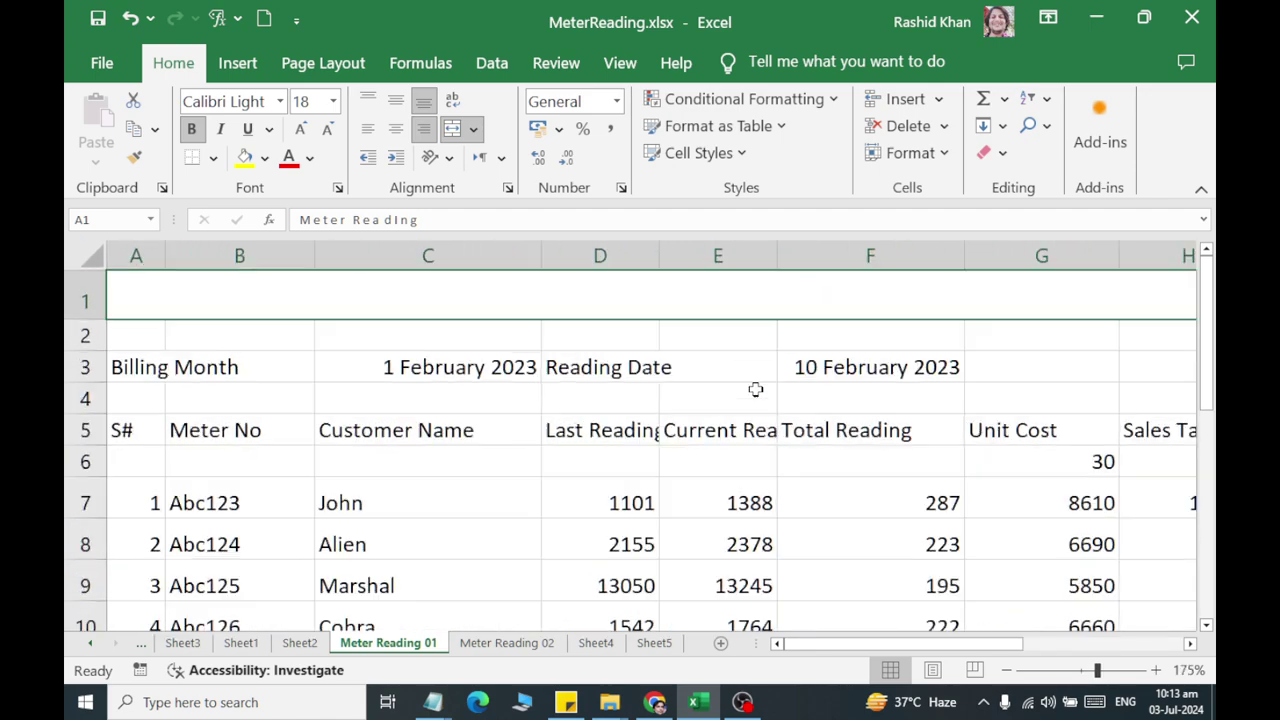
Merge and center Billing Month across A3:B3 and Reading Date across D3:E3
drag(120, 366, 246, 367)
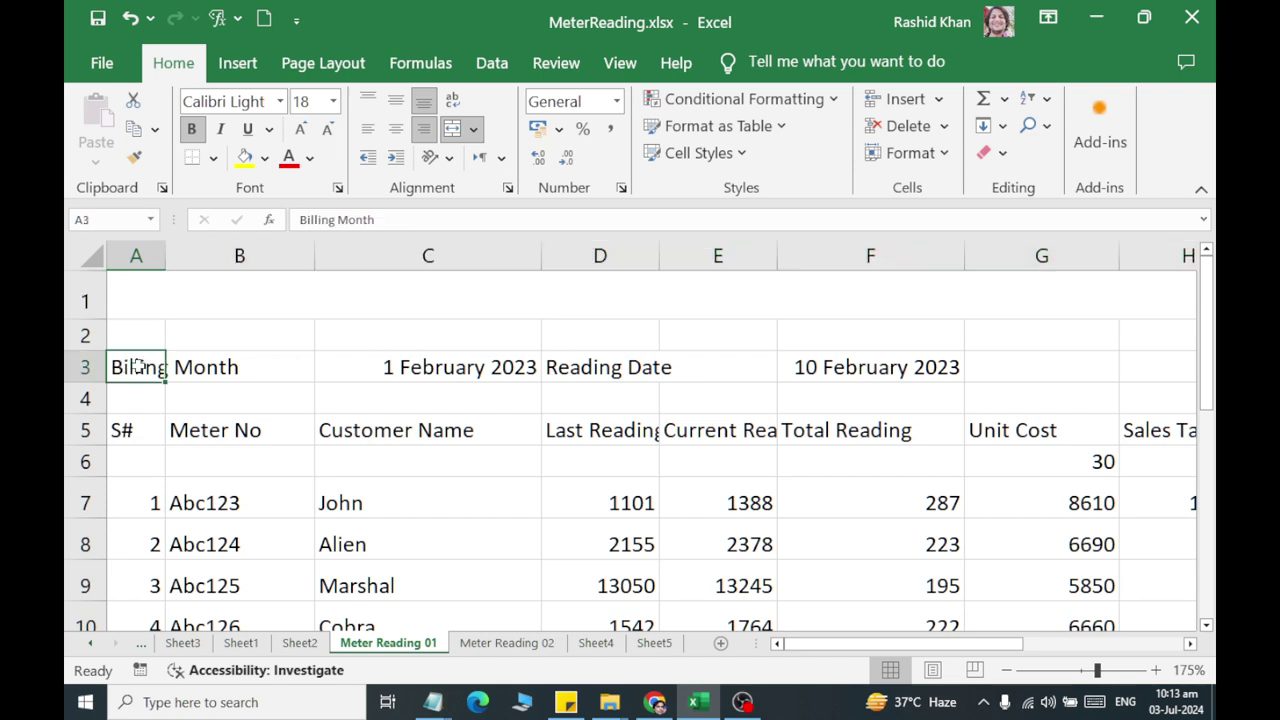
click(452, 129)
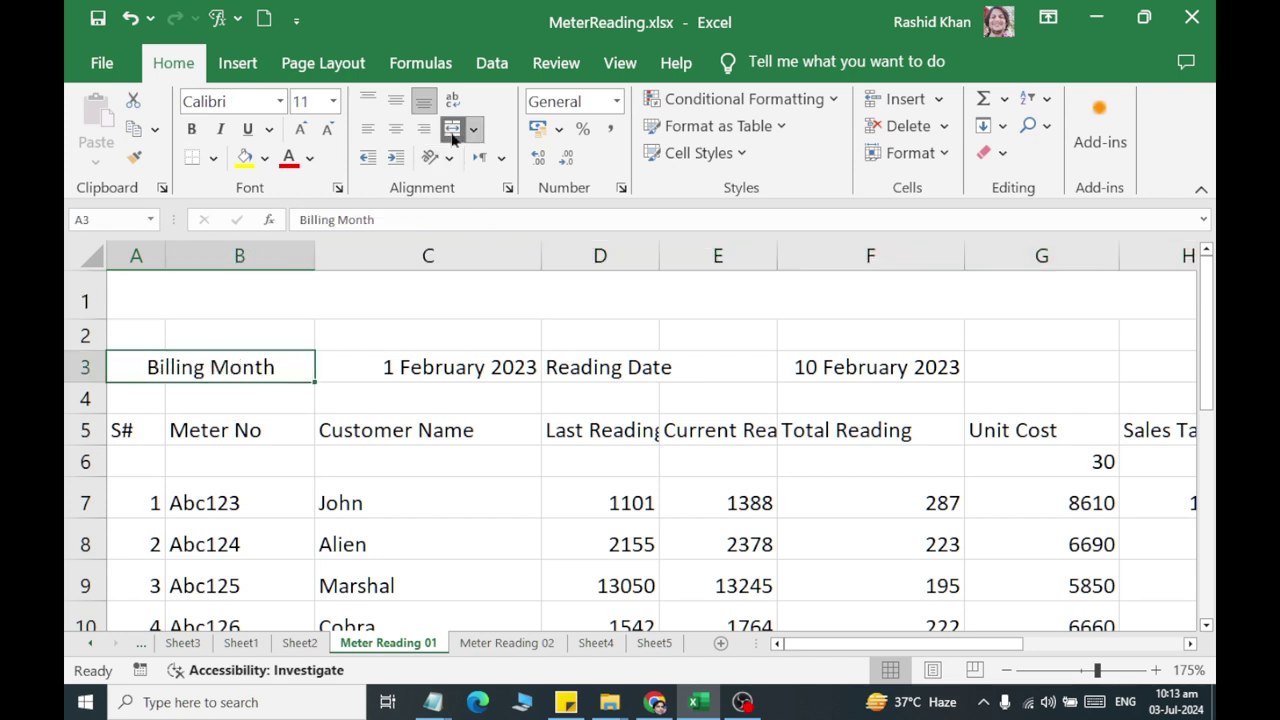
click(446, 378)
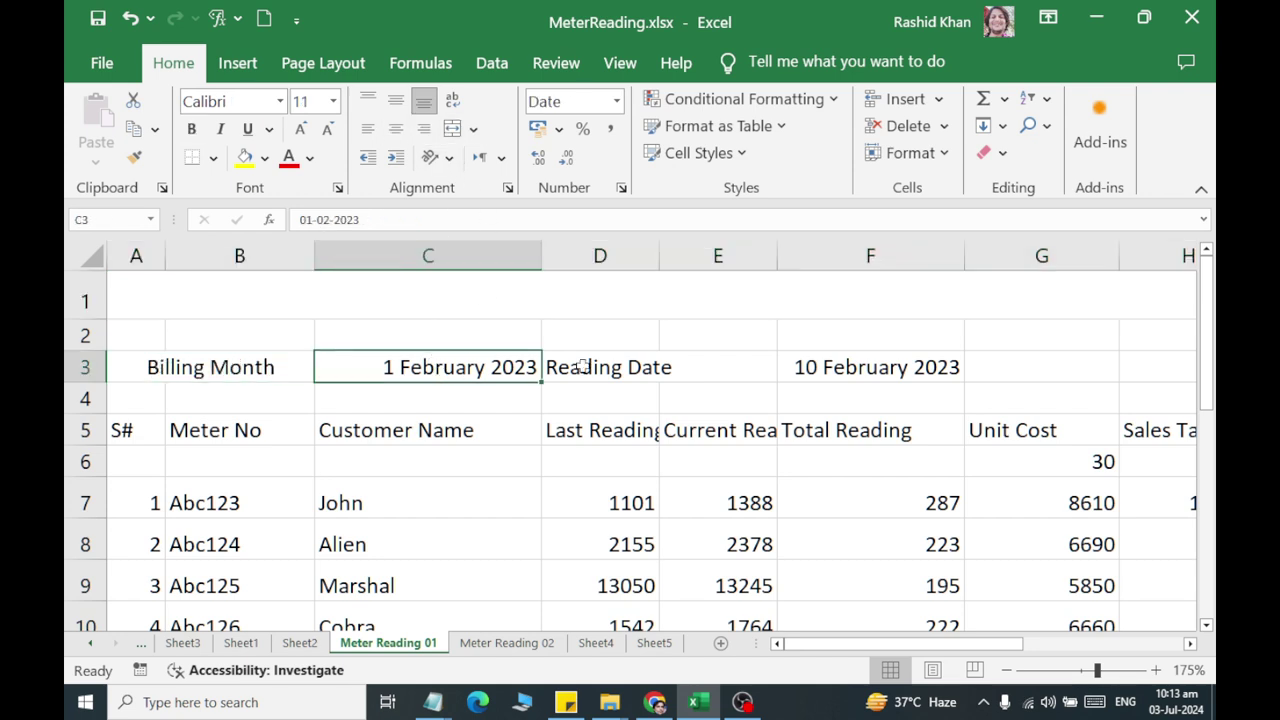
drag(622, 366, 686, 366)
click(685, 368)
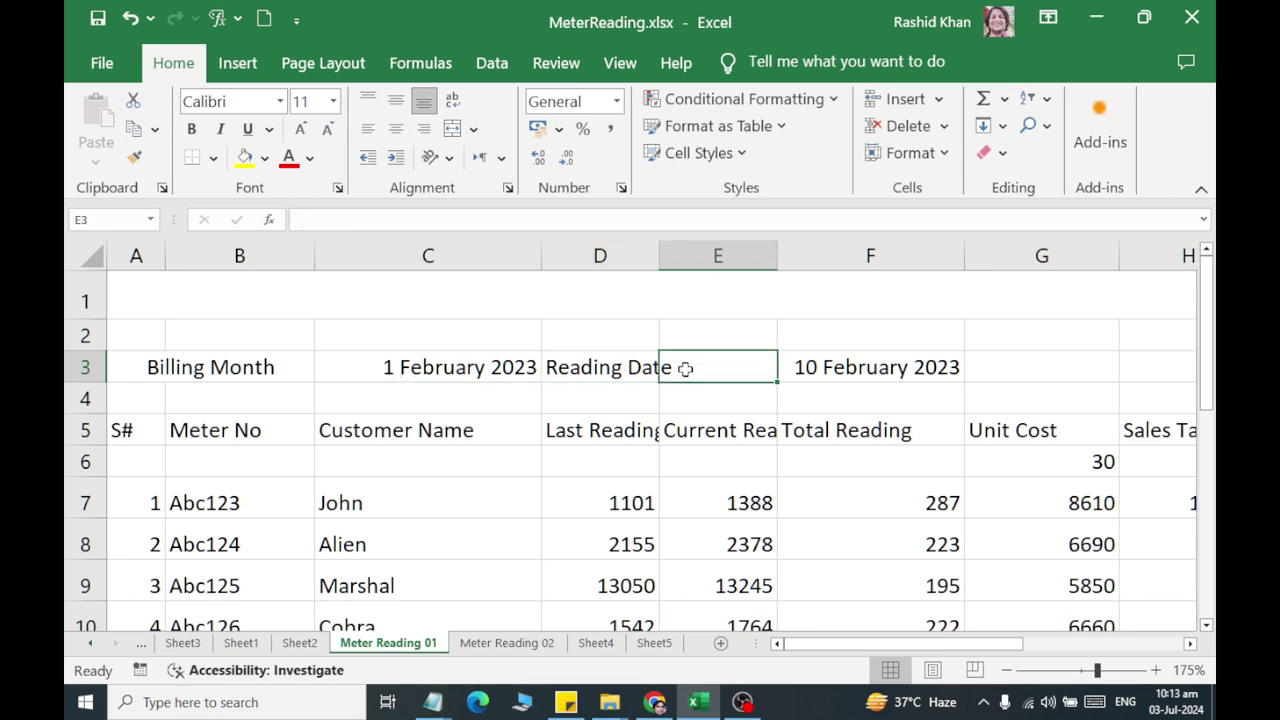
drag(604, 362, 719, 359)
click(452, 128)
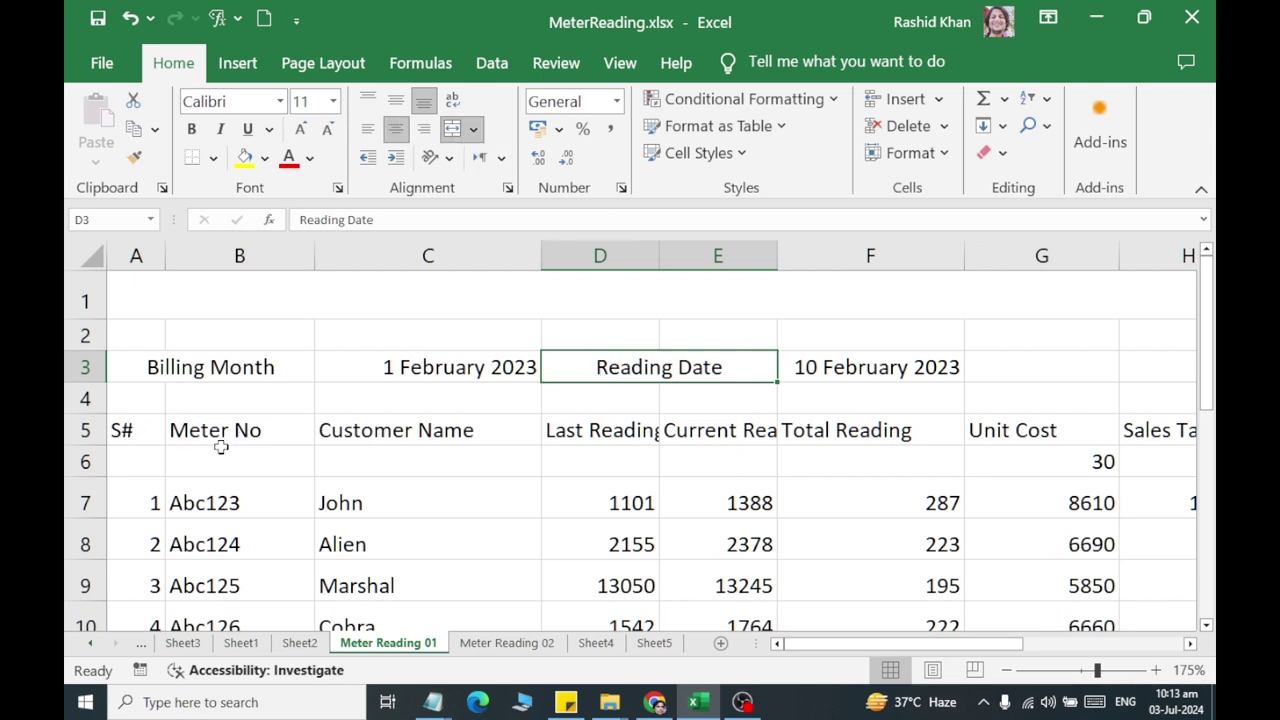
Merge the S#, Meter No, Customer Name, Last, Current and Total Reading headers over rows 5–6
drag(215, 440, 225, 460)
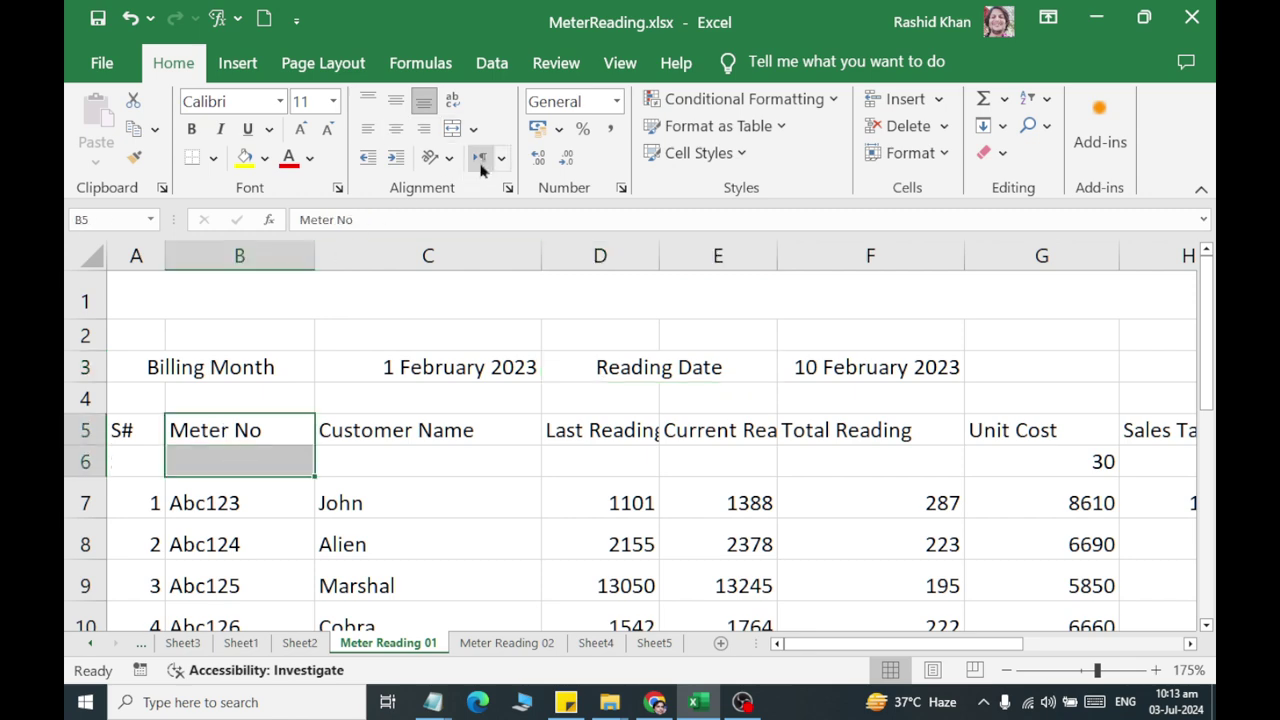
click(452, 128)
drag(428, 420, 437, 463)
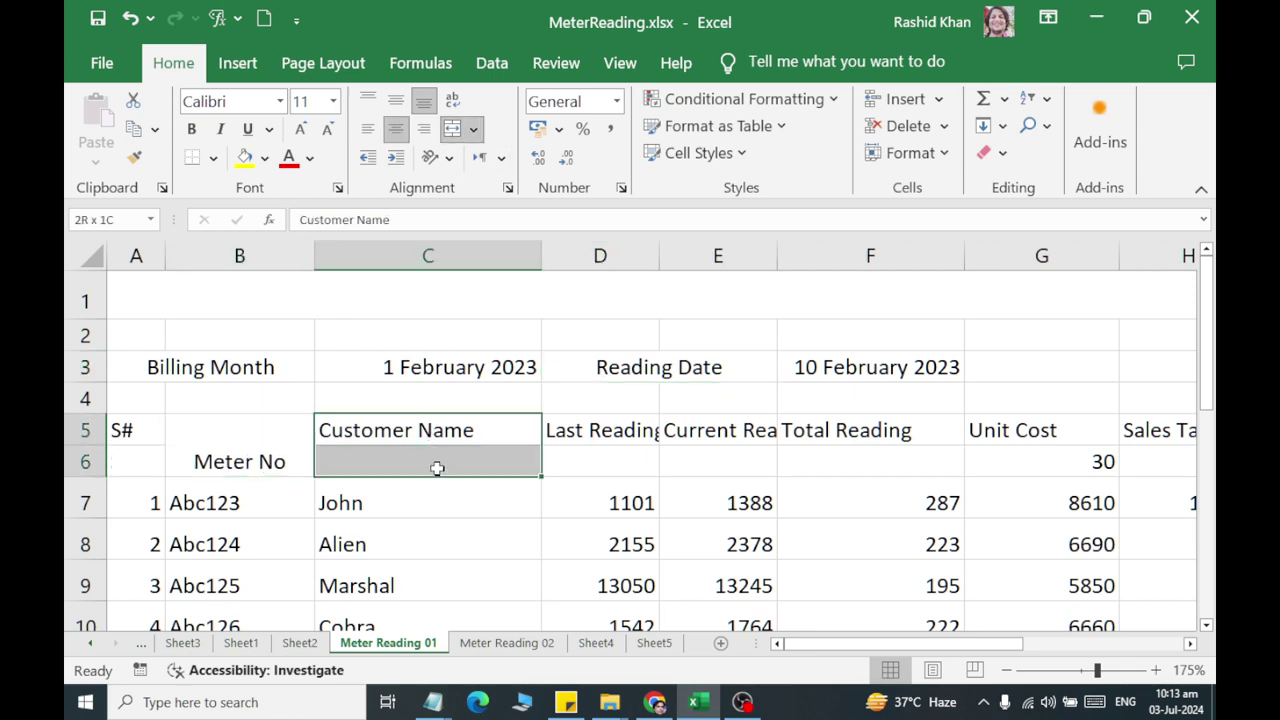
click(452, 128)
click(133, 440)
drag(133, 440, 135, 465)
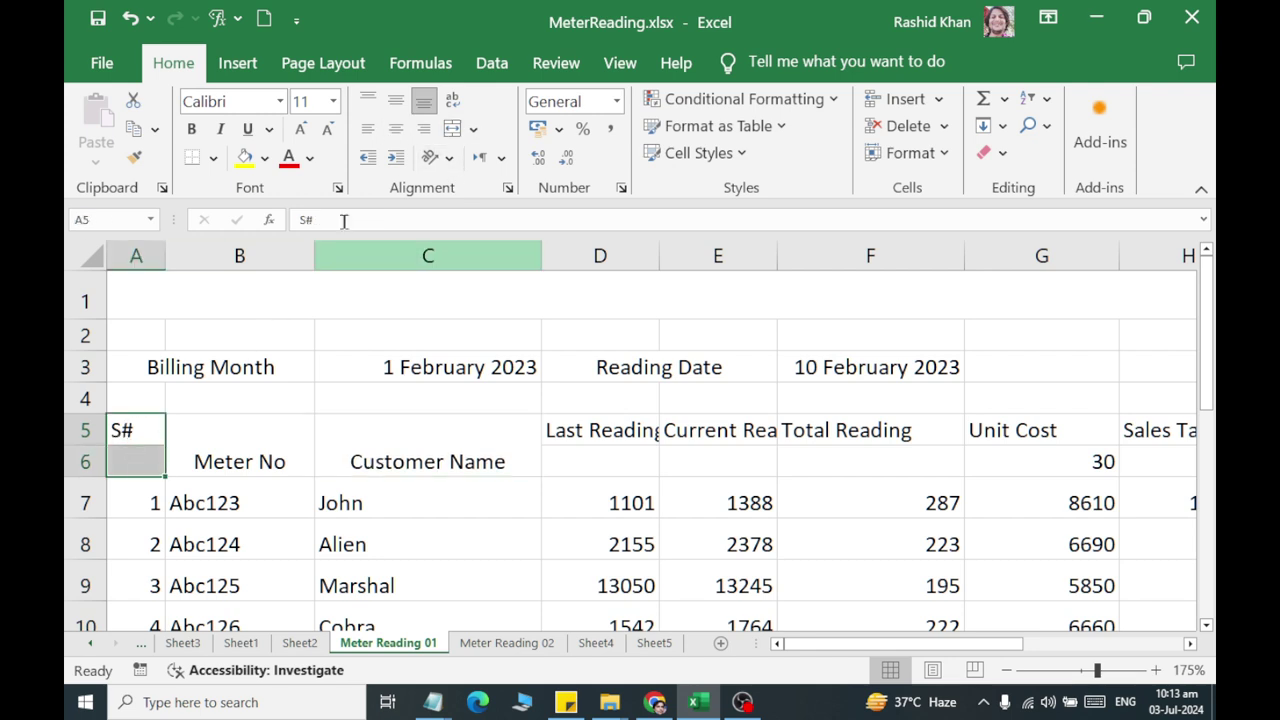
click(452, 128)
drag(622, 430, 623, 463)
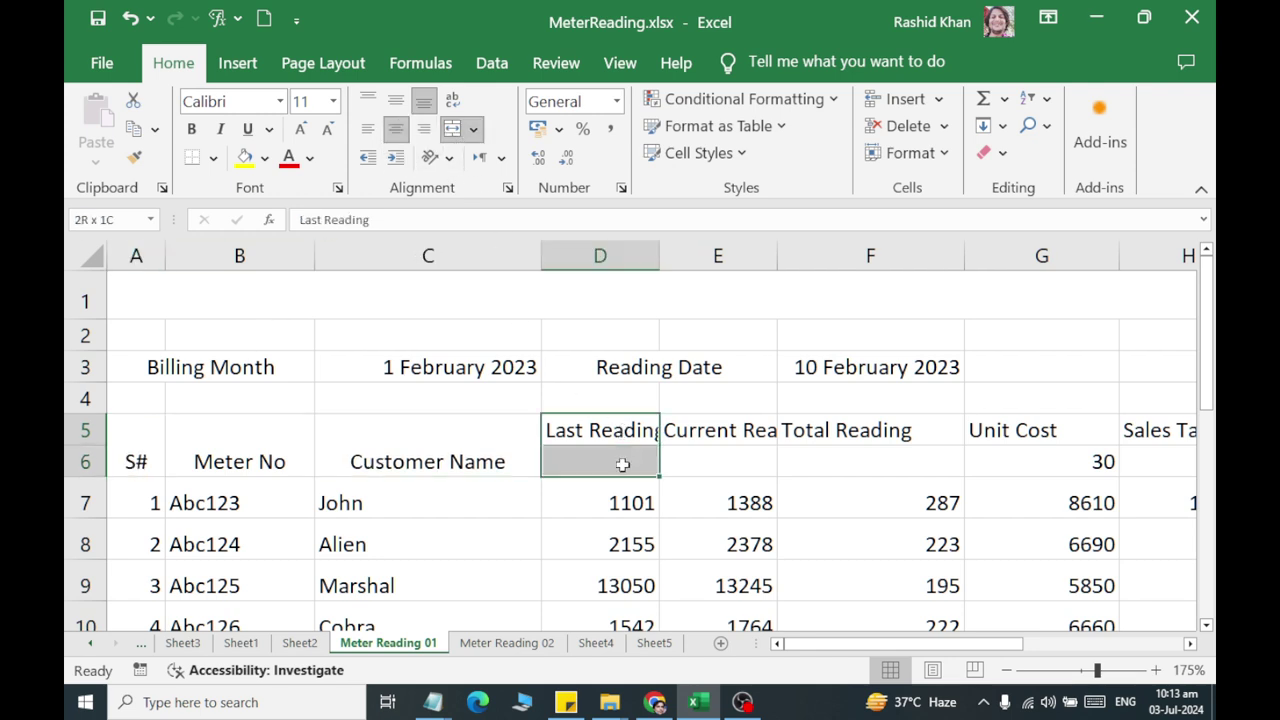
click(452, 128)
mouse_move(714, 428)
mouse_down()
mouse_move(712, 503)
mouse_move(700, 466)
mouse_up()
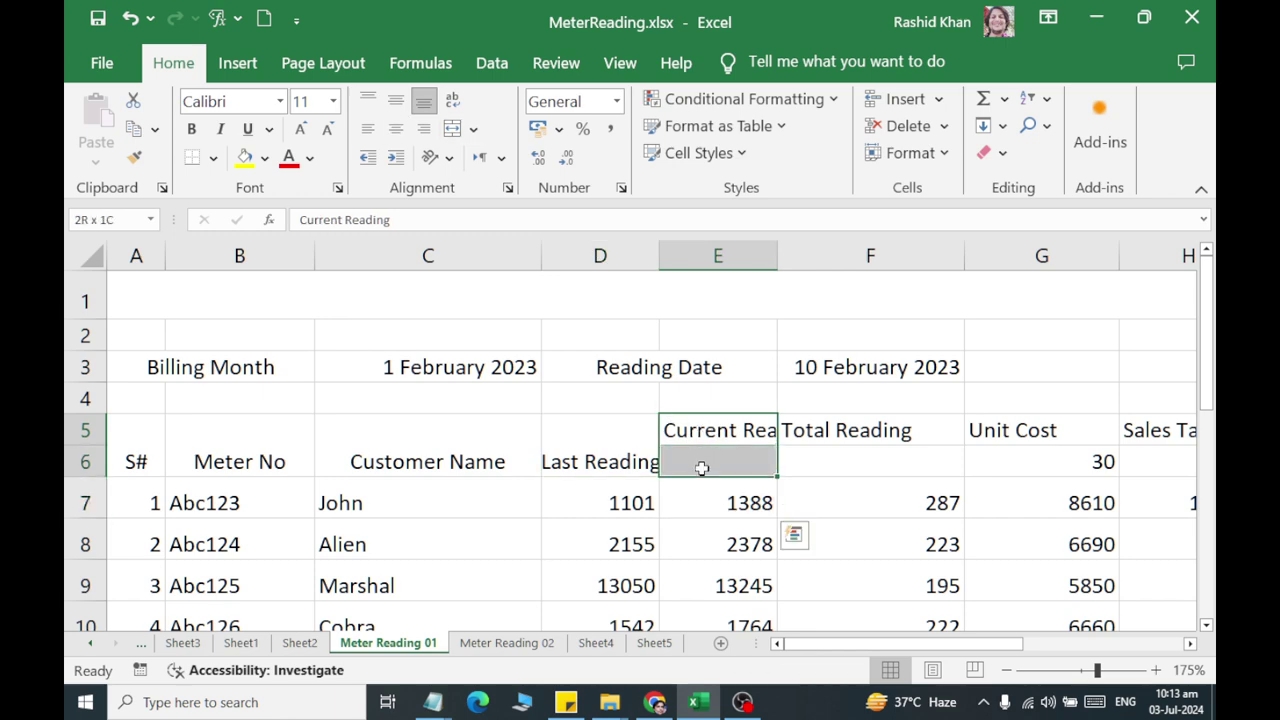
click(452, 128)
drag(940, 431, 940, 465)
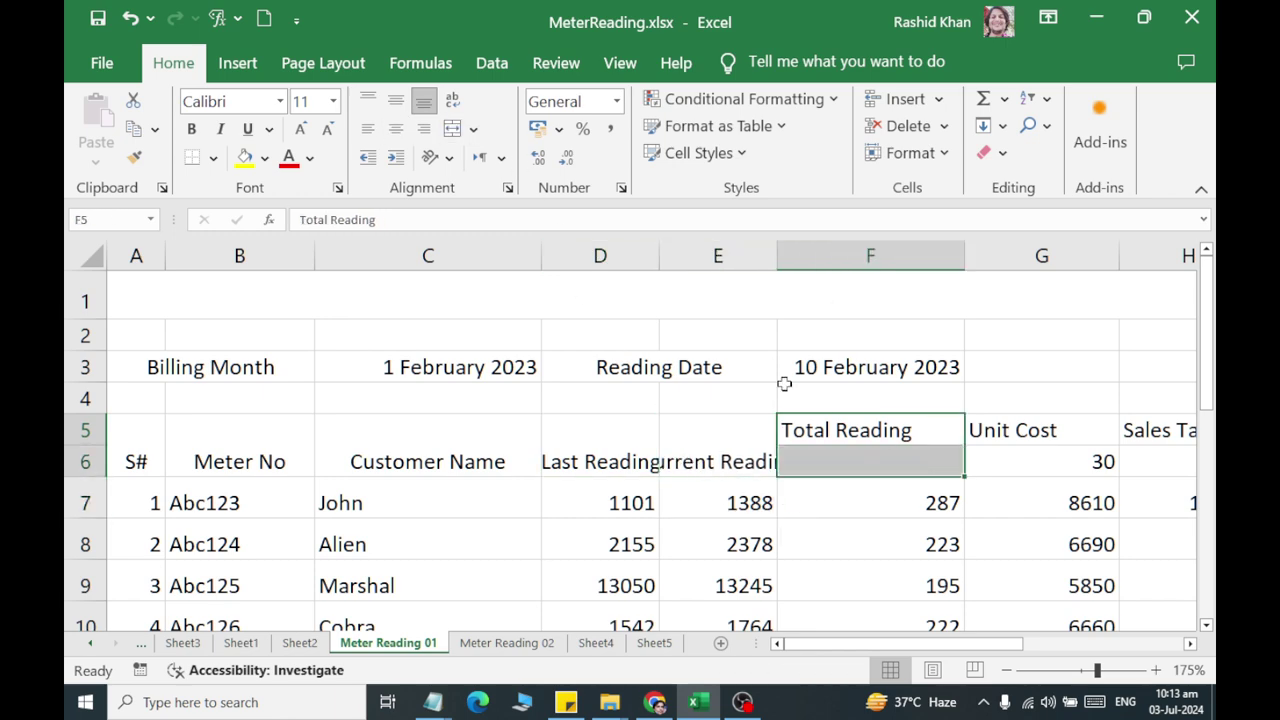
click(452, 128)
Merge the Total Tax header over M5:M6 and Net Bill over N5:N6
drag(1008, 424, 1092, 450)
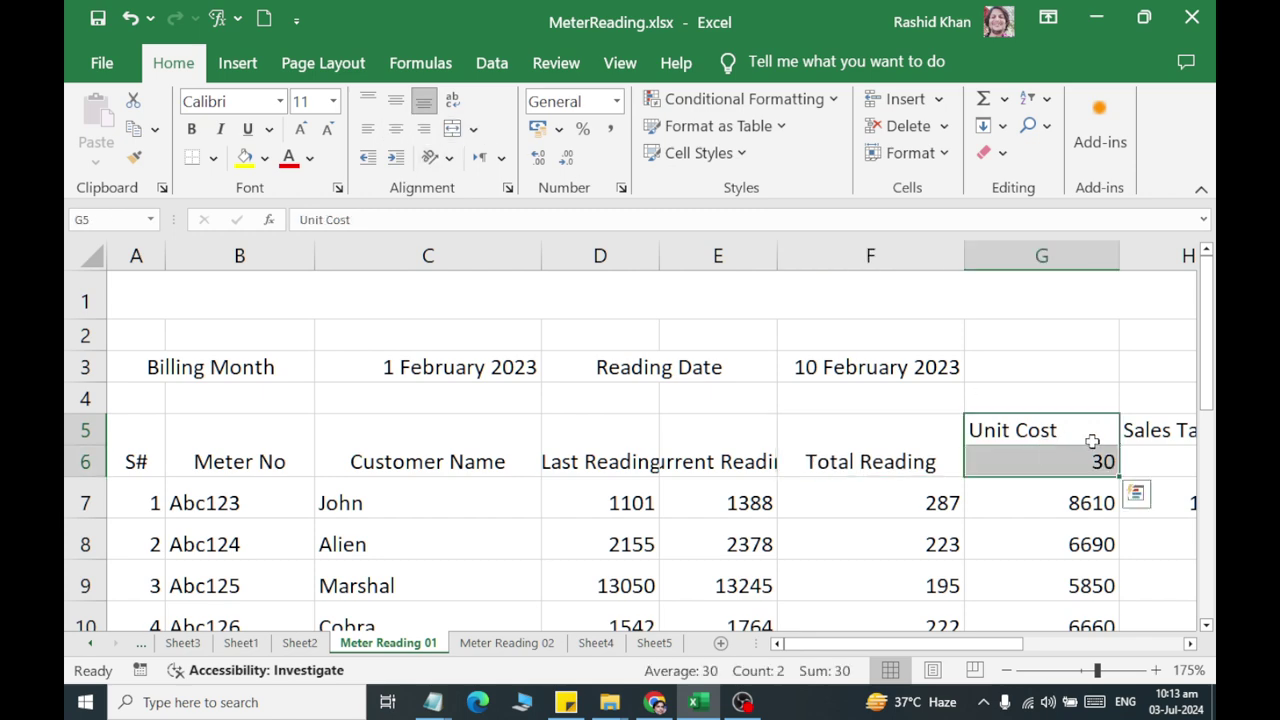
drag(1190, 432, 928, 428)
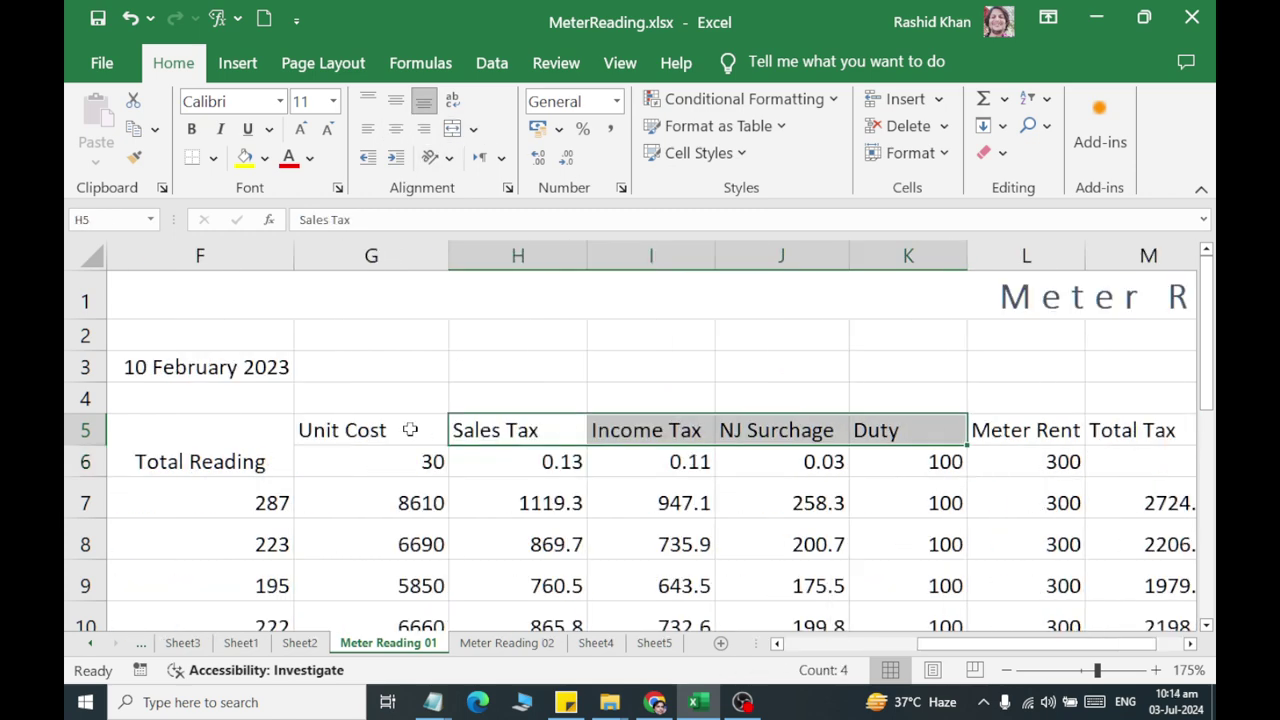
click(414, 430)
click(720, 422)
click(1040, 424)
click(1150, 430)
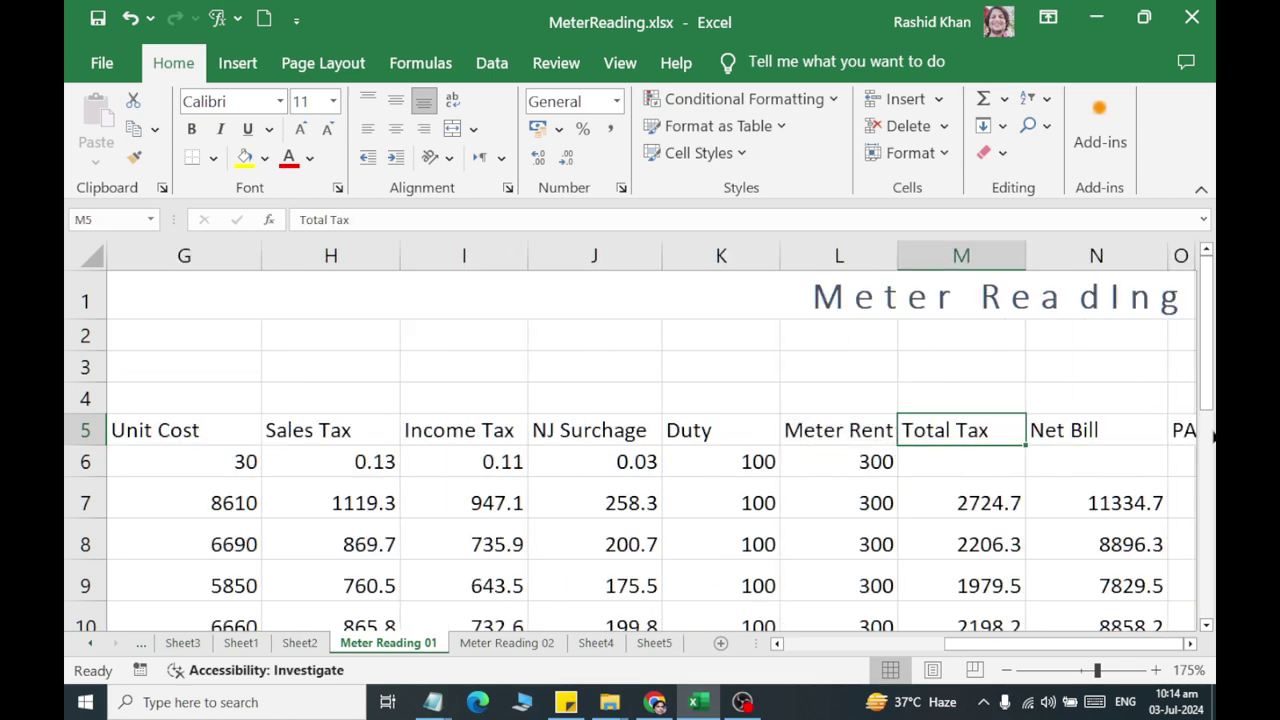
drag(951, 425, 977, 456)
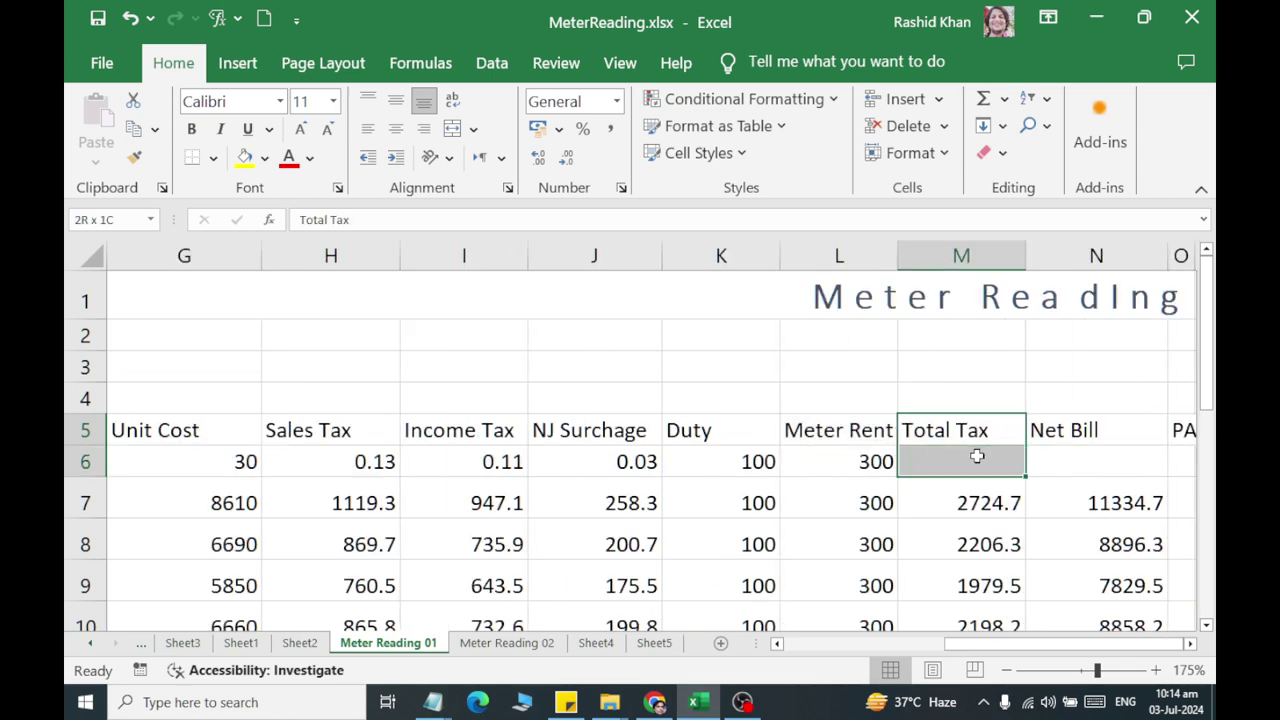
click(452, 128)
mouse_move(1036, 422)
mouse_down()
mouse_move(1062, 458)
mouse_move(1194, 456)
mouse_up()
click(452, 128)
click(1034, 438)
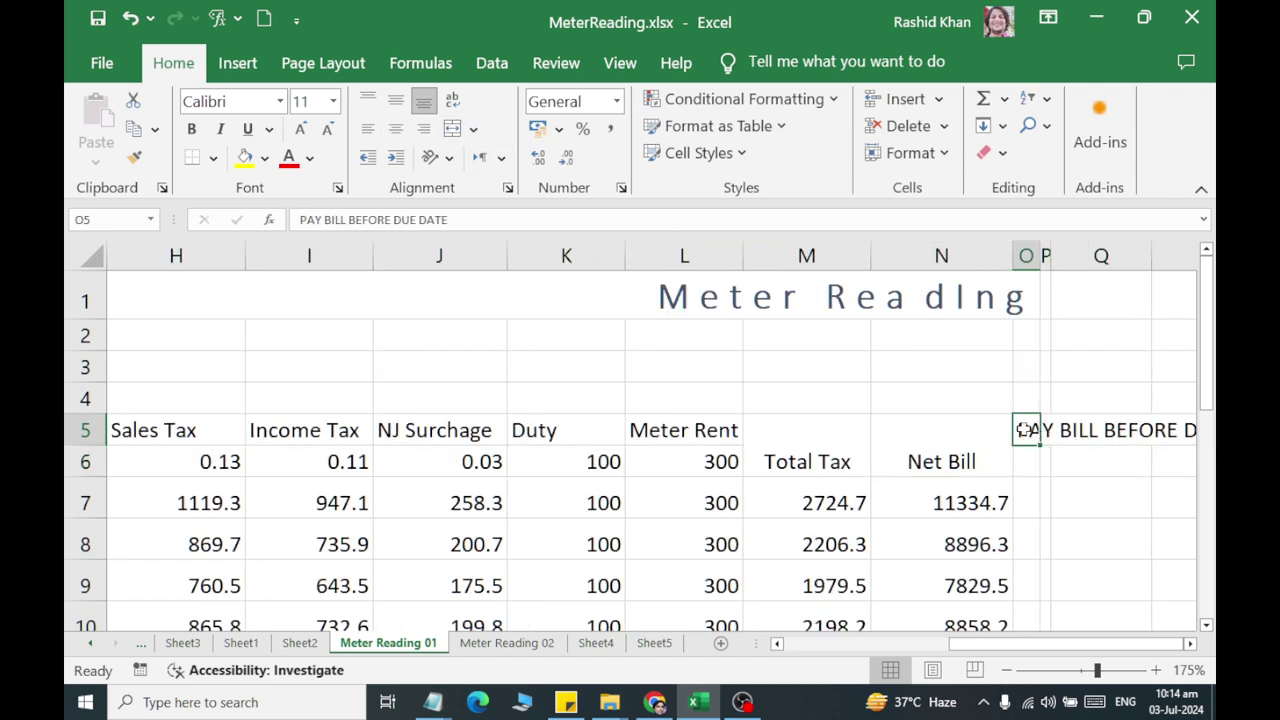
Merge O5:O18 into one tall cell holding the PAY BILL BEFORE DUE DATE note
drag(1024, 430, 1030, 558)
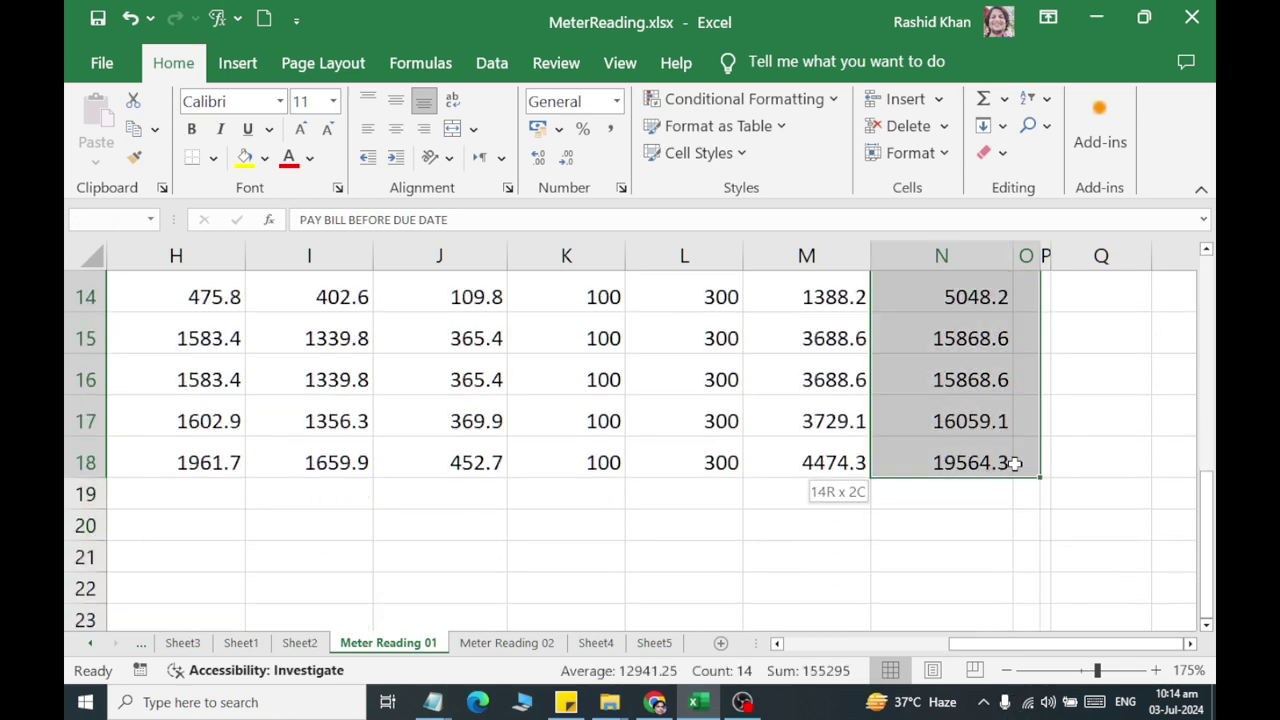
drag(1015, 715, 1024, 467)
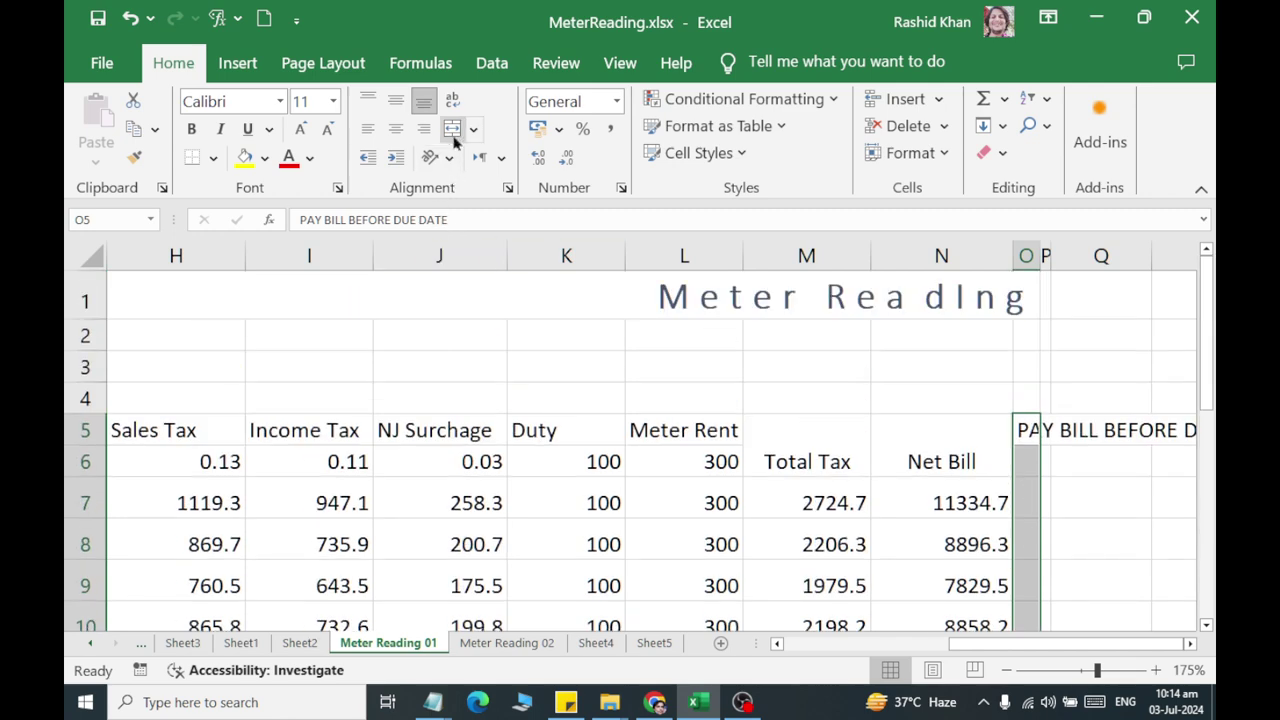
click(452, 128)
scroll(1040, 390, down, 4)
scroll(1043, 391, up, 1)
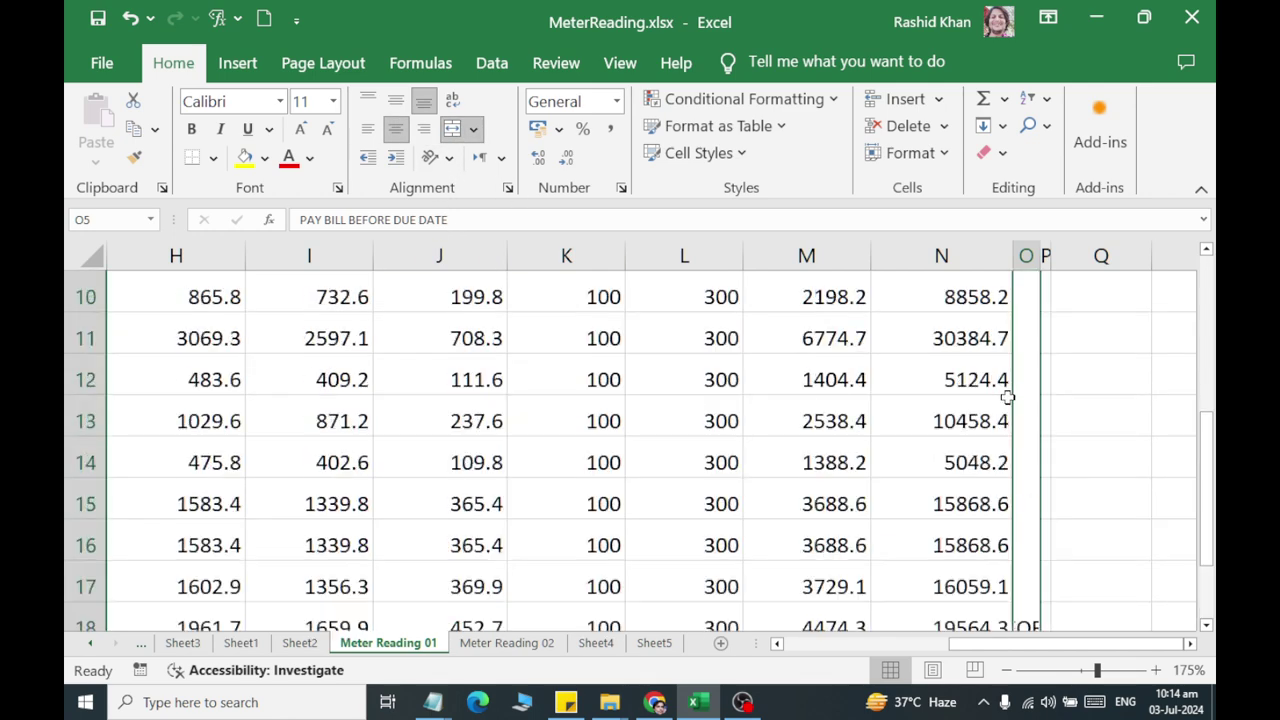
scroll(1045, 500, up, 1)
scroll(1040, 560, down, 2)
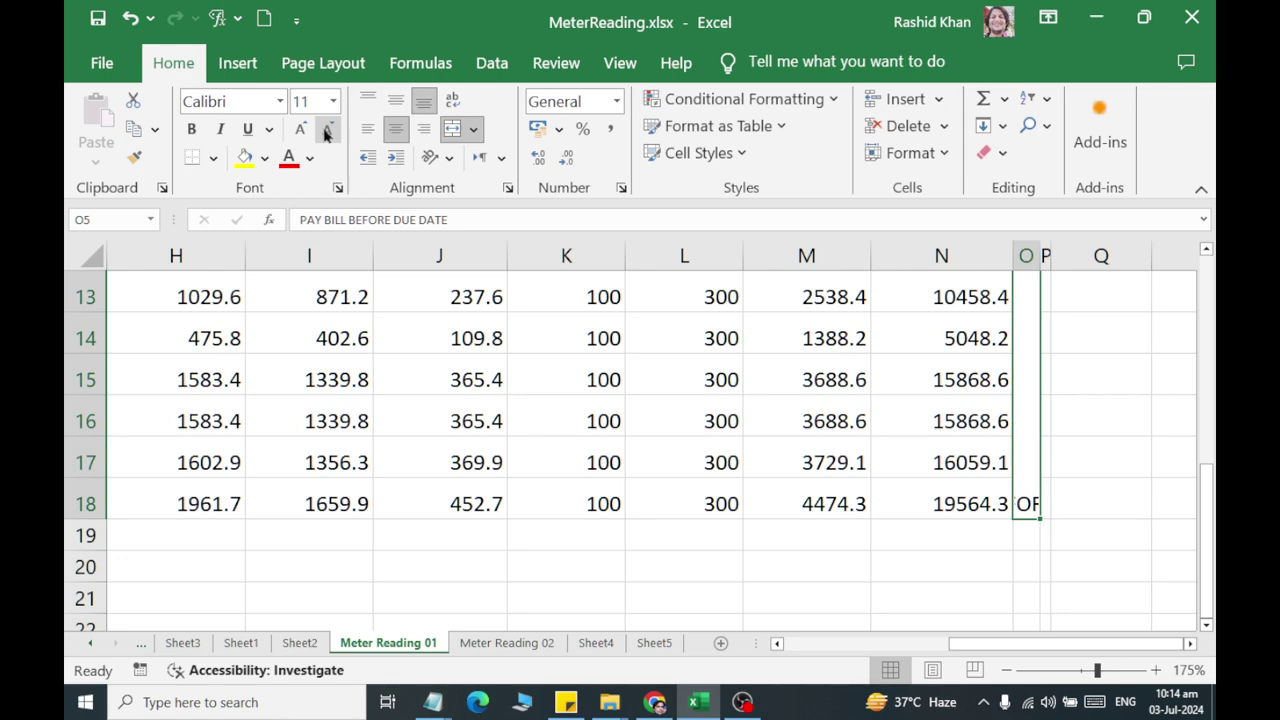
Rotate the due-date note text up and middle-align it vertically
click(448, 162)
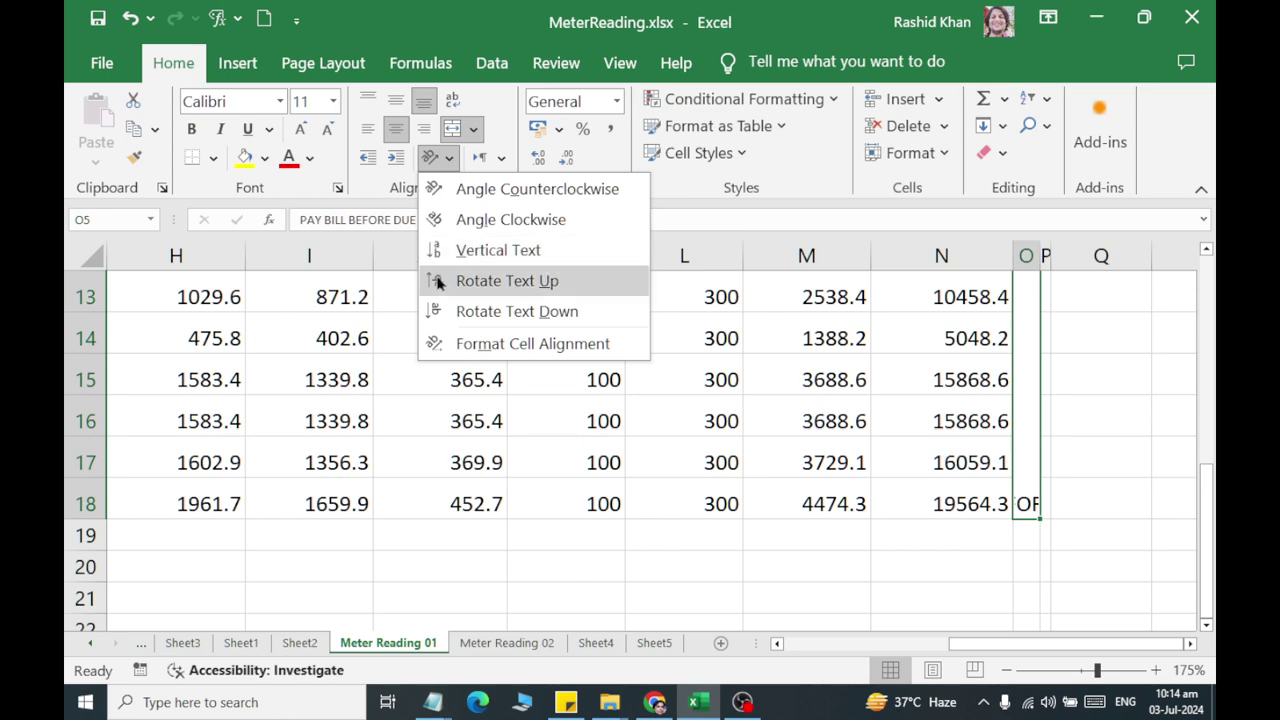
click(440, 280)
scroll(889, 462, down, 2)
scroll(889, 462, down, 2)
scroll(889, 462, up, 2)
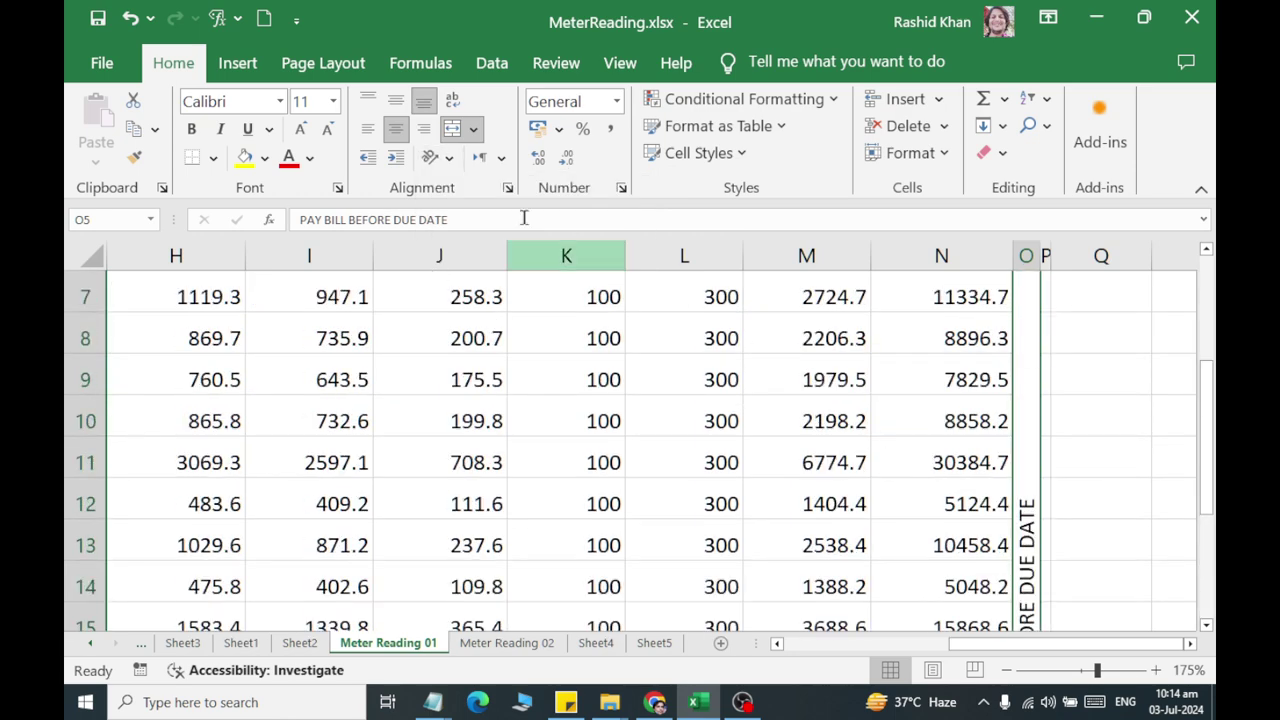
click(396, 101)
scroll(720, 428, down, 2)
scroll(720, 428, down, 1)
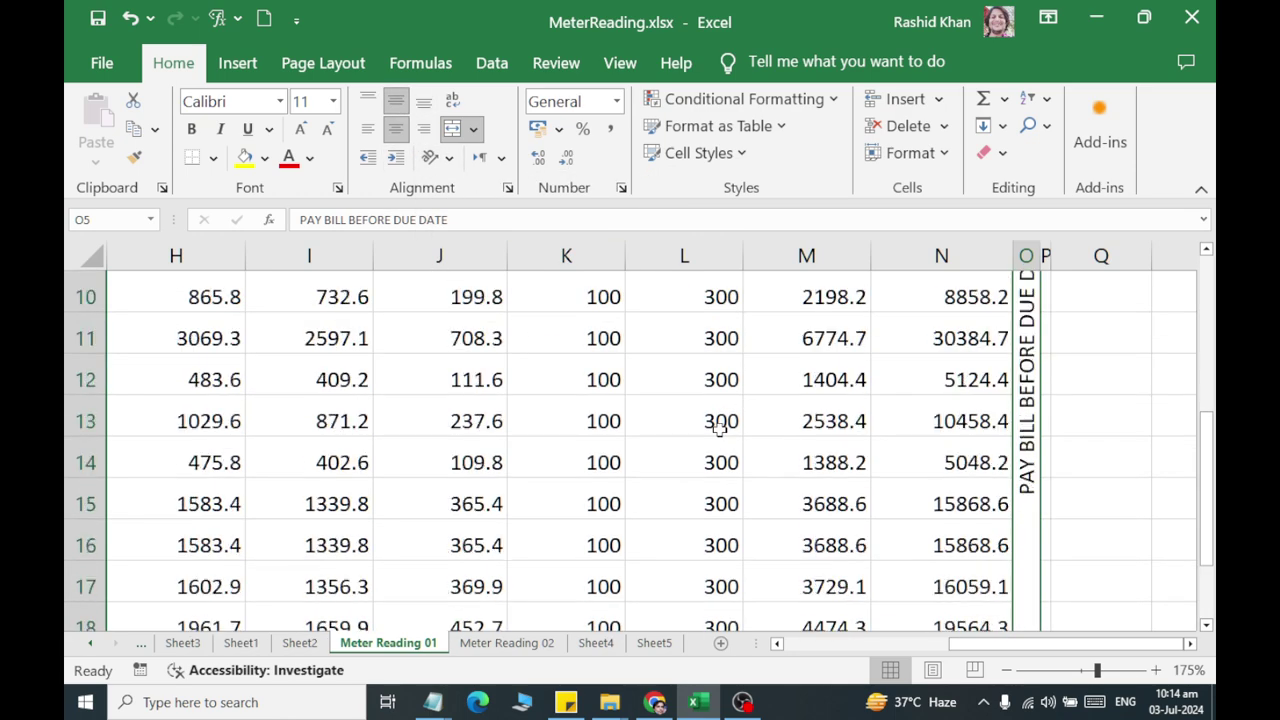
scroll(720, 428, up, 3)
drag(951, 452, 62, 443)
Give the A5:N6 header block all borders, middle alignment and centred text
click(213, 158)
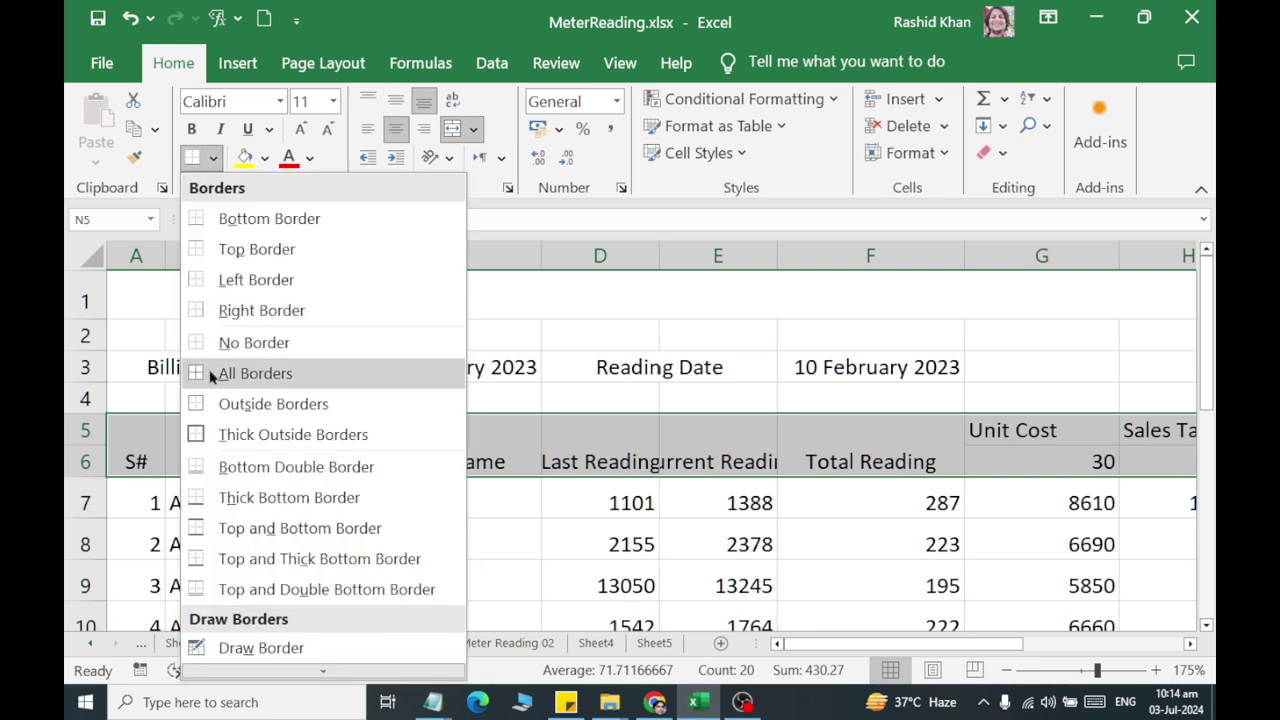
click(245, 373)
click(213, 158)
click(245, 434)
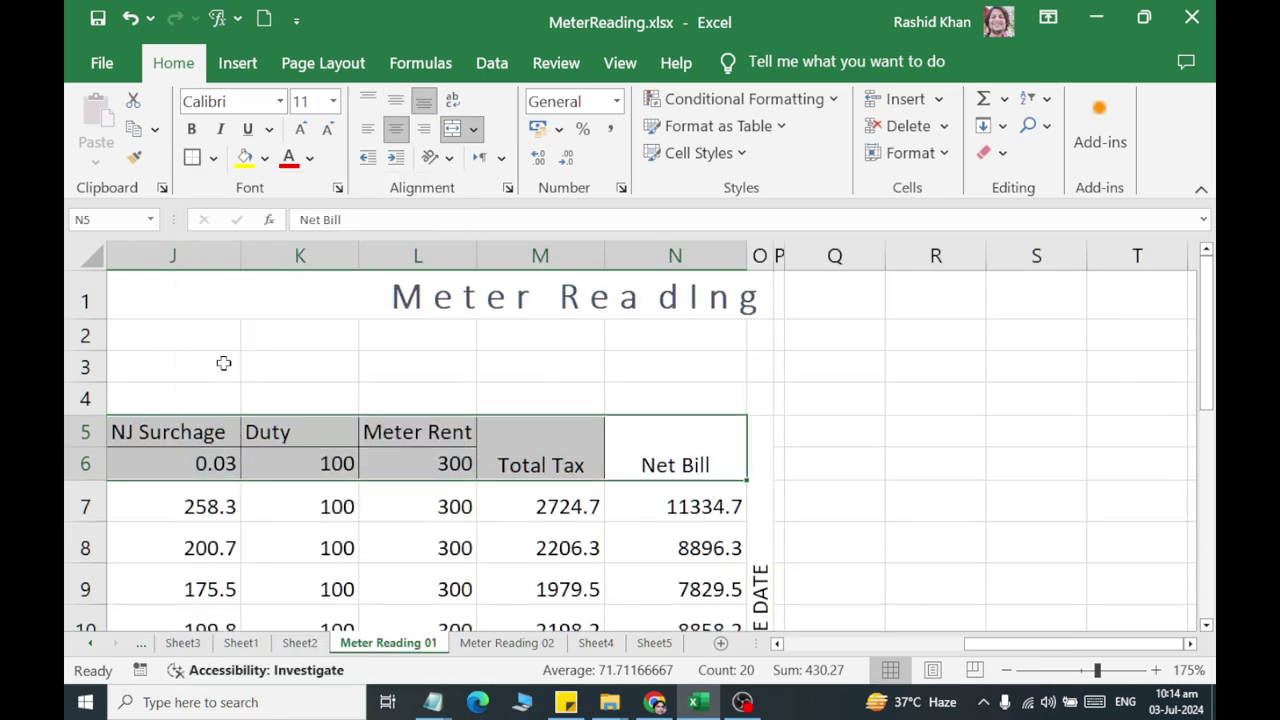
click(397, 104)
click(396, 129)
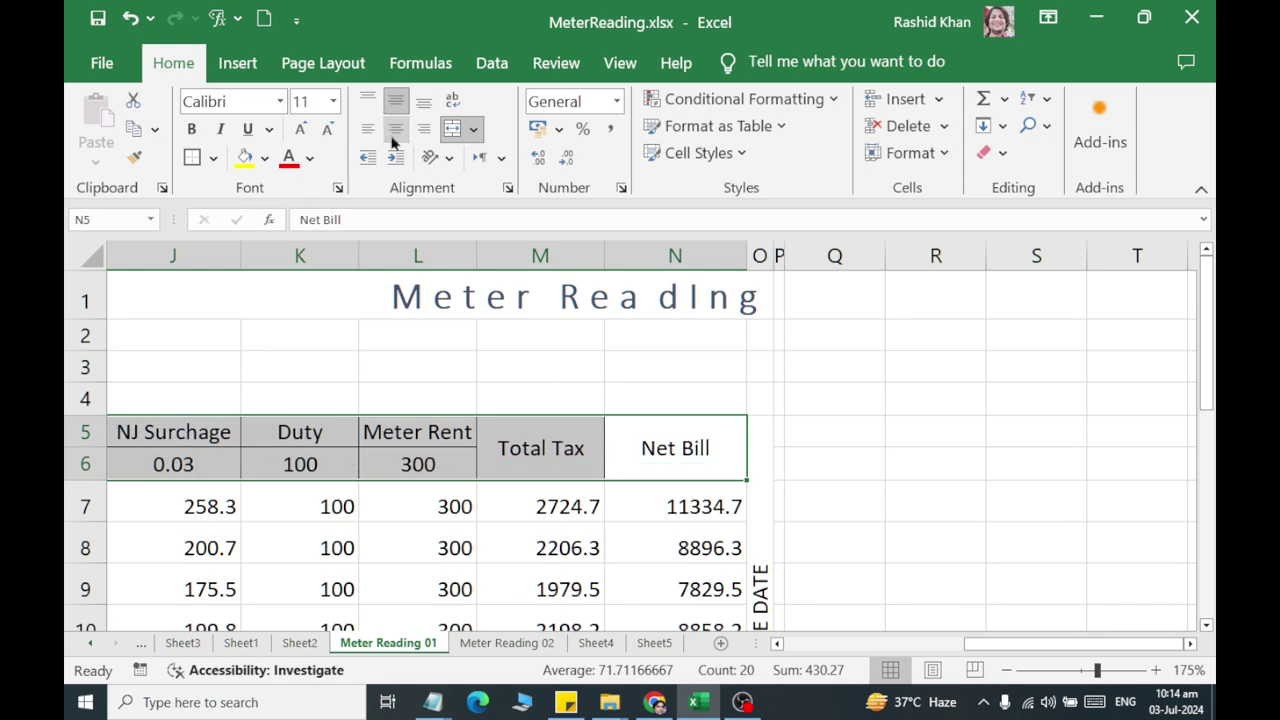
Show the tax rates in H6:J6 as percentages: 13%, 11%, 3%
drag(229, 471, 145, 444)
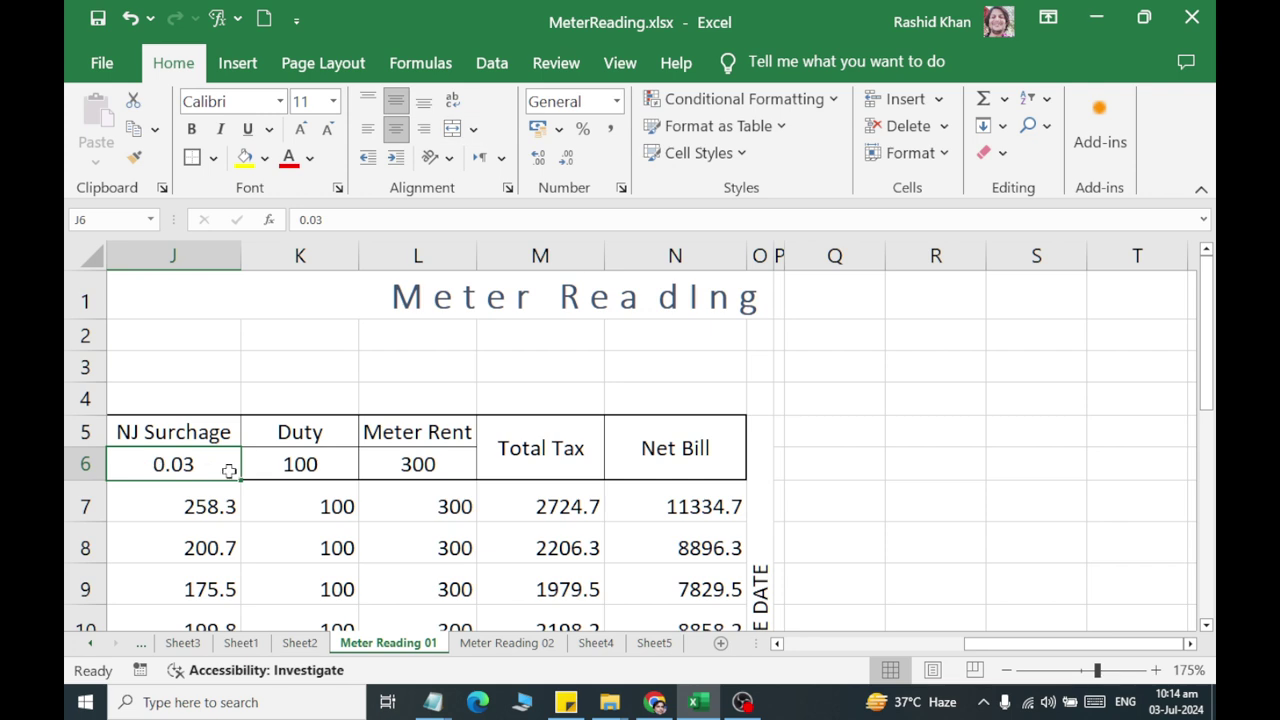
click(247, 476)
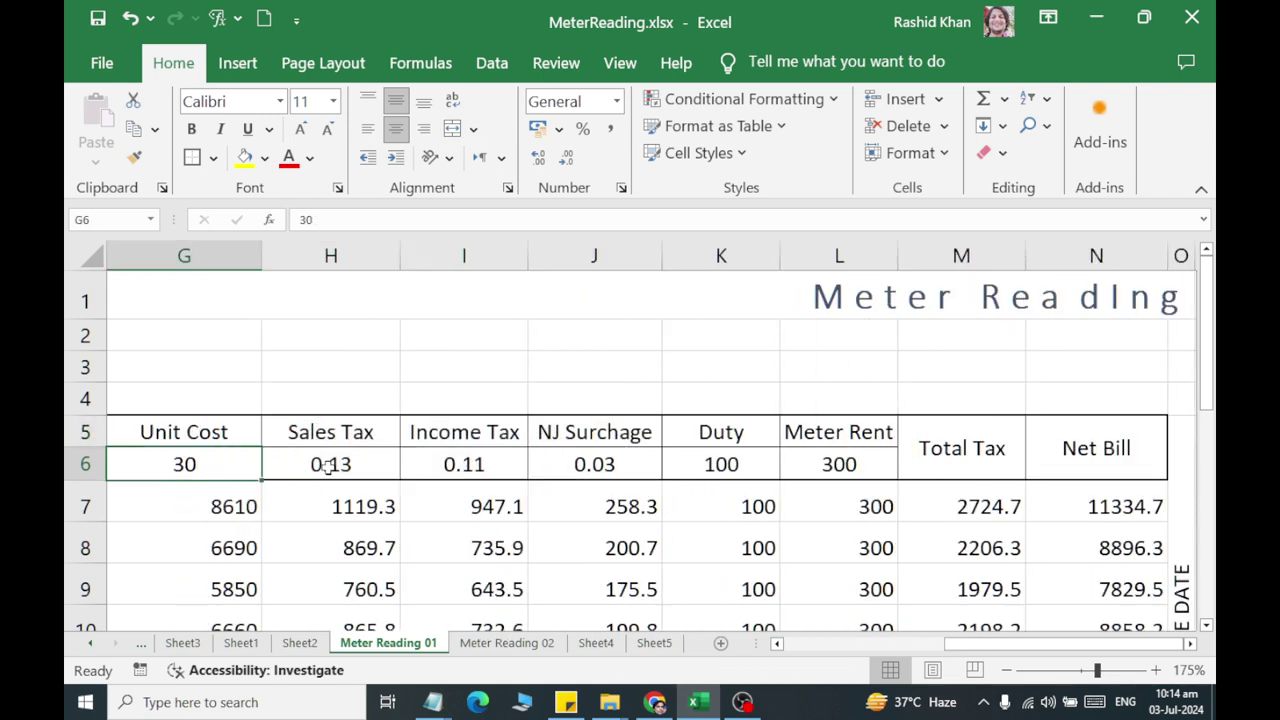
drag(330, 466, 642, 464)
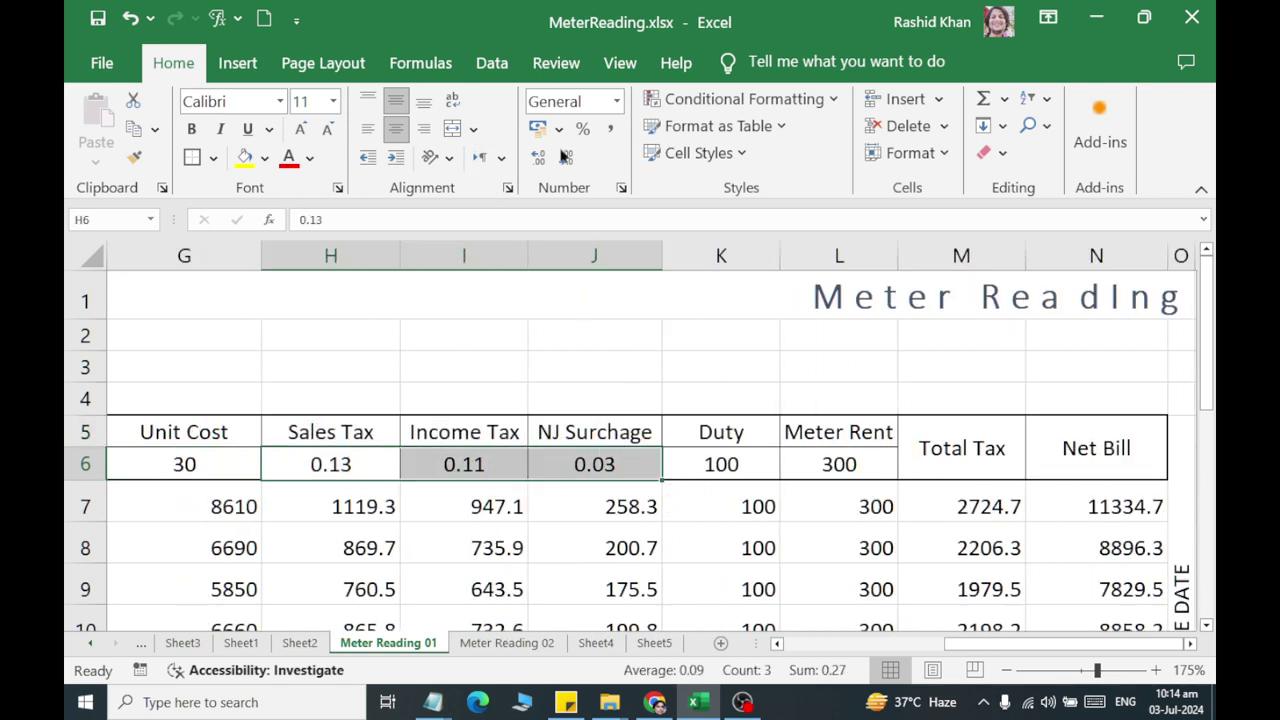
click(582, 129)
Wrap text in the Customer Name and reading headers C5:F6
drag(349, 506, 65, 505)
drag(325, 455, 857, 449)
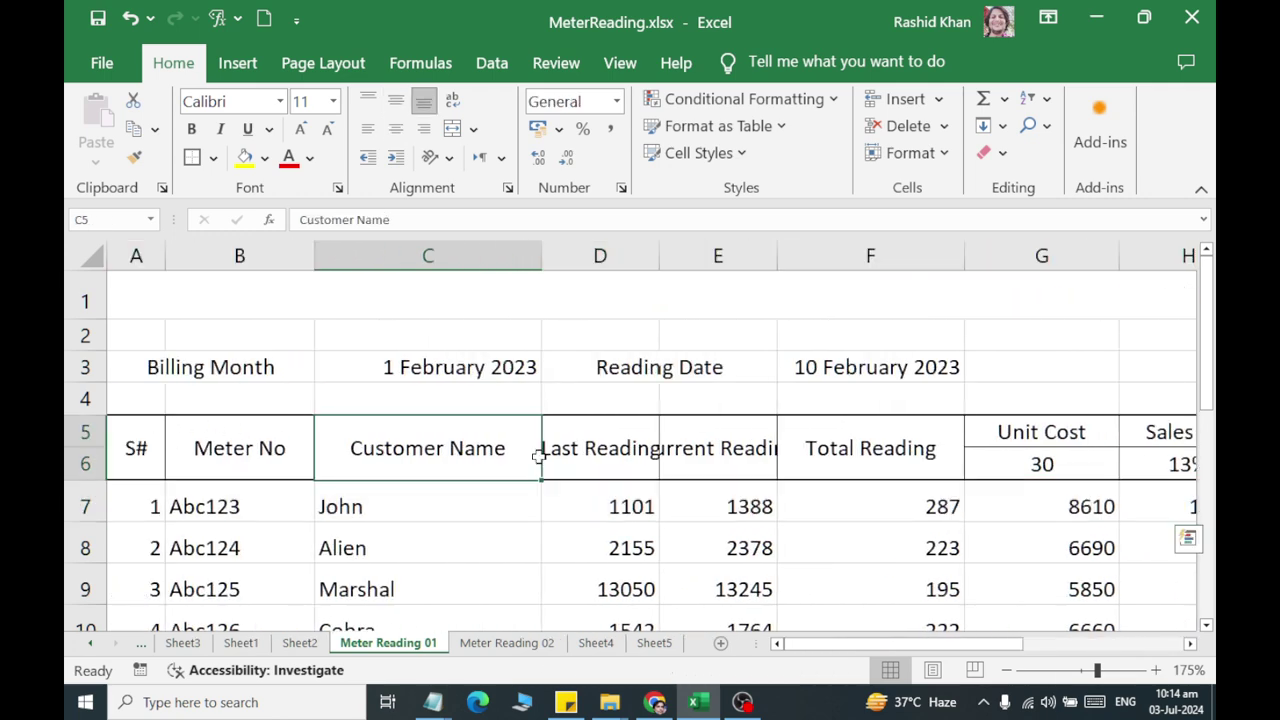
click(455, 104)
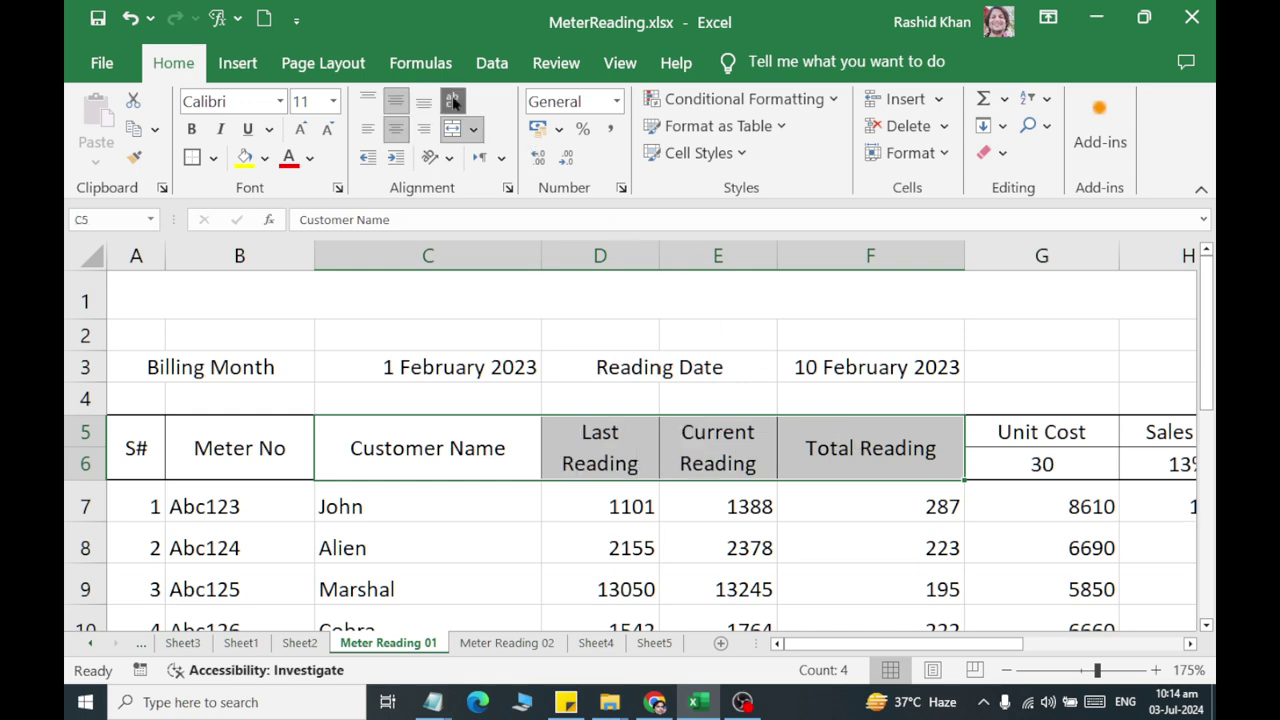
drag(870, 548, 1216, 548)
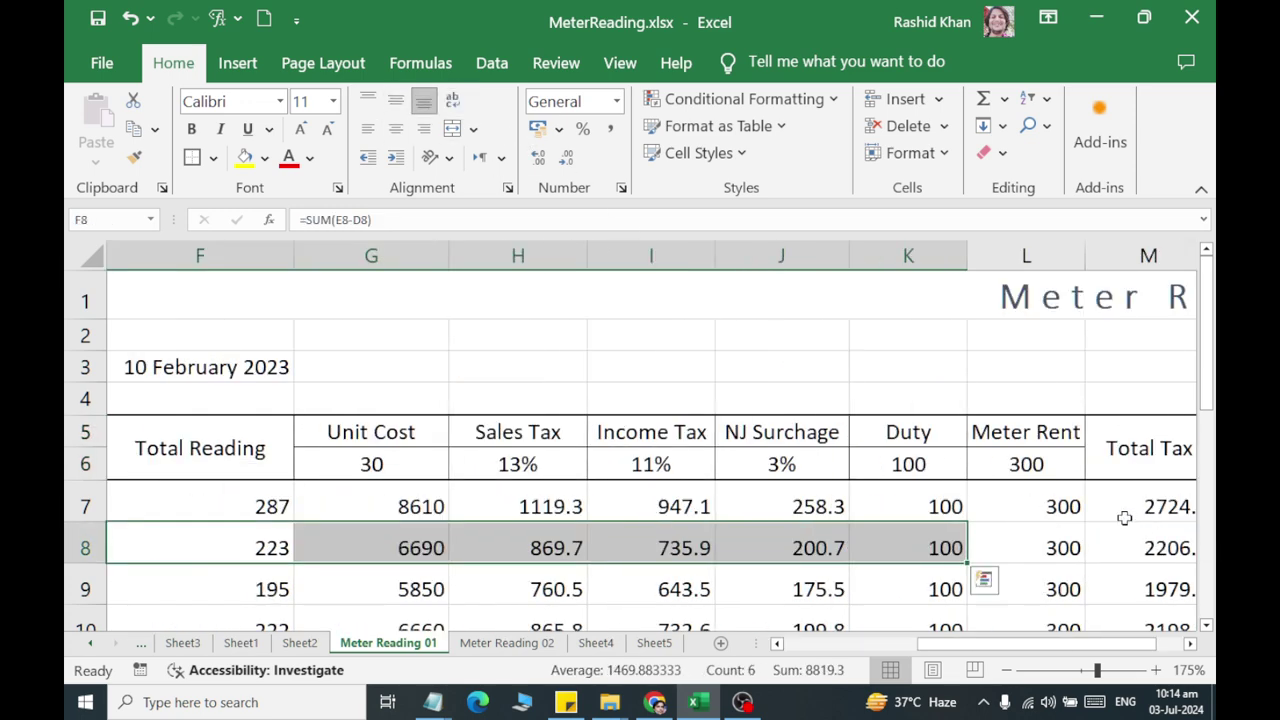
click(1124, 517)
click(696, 535)
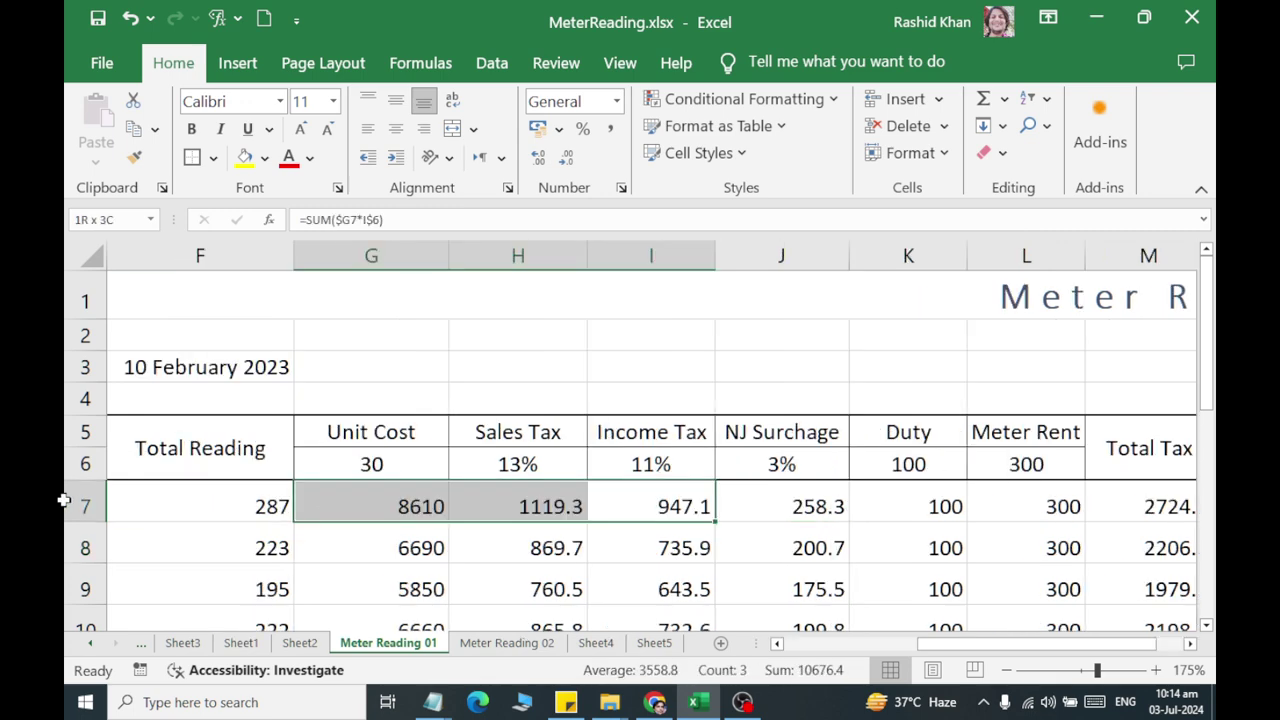
drag(470, 507, 100, 507)
click(772, 548)
click(380, 471)
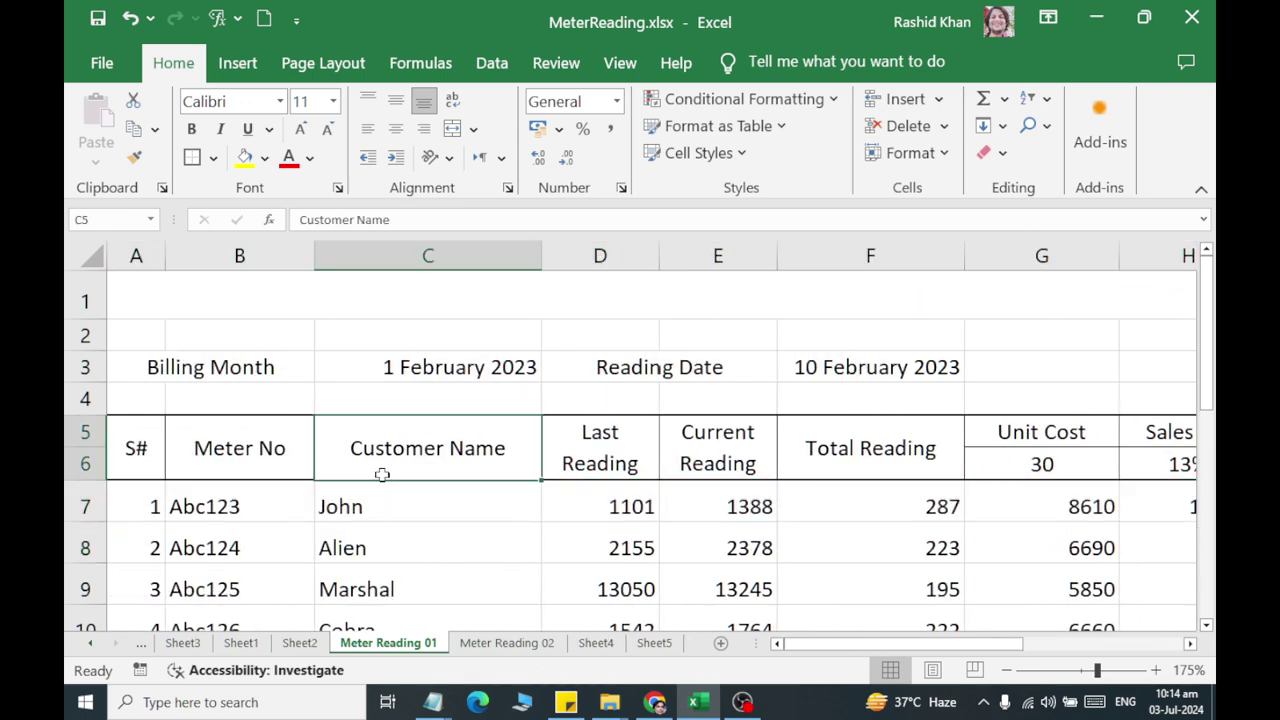
Give data rows A7:N18 all borders, 14-point font, and horizontally and vertically centred text
click(200, 506)
drag(149, 506, 750, 507)
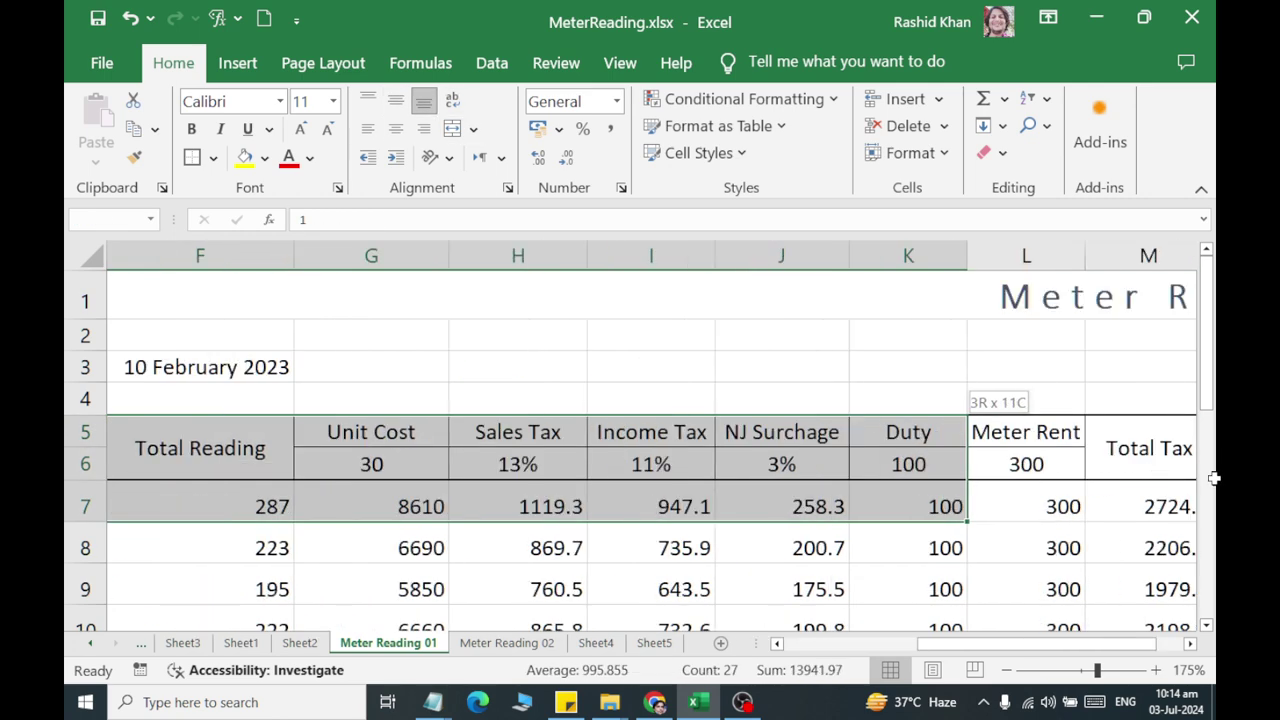
drag(926, 487, 1010, 425)
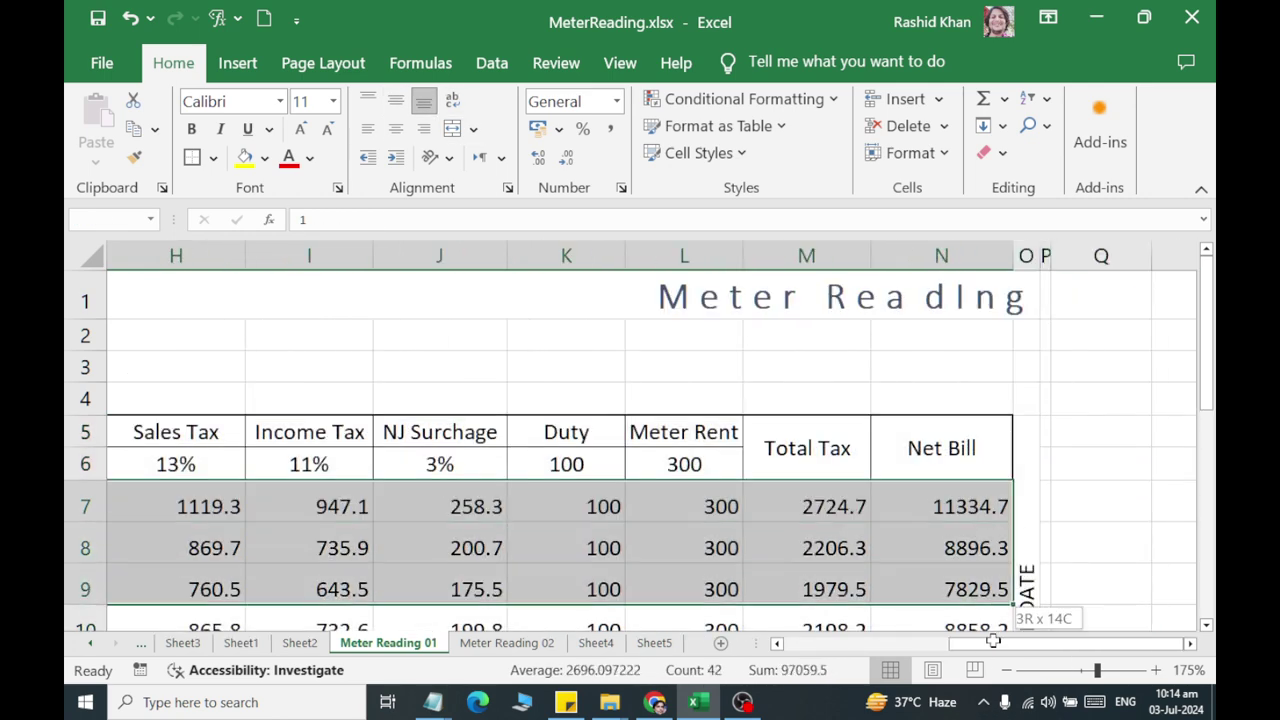
drag(961, 717, 942, 532)
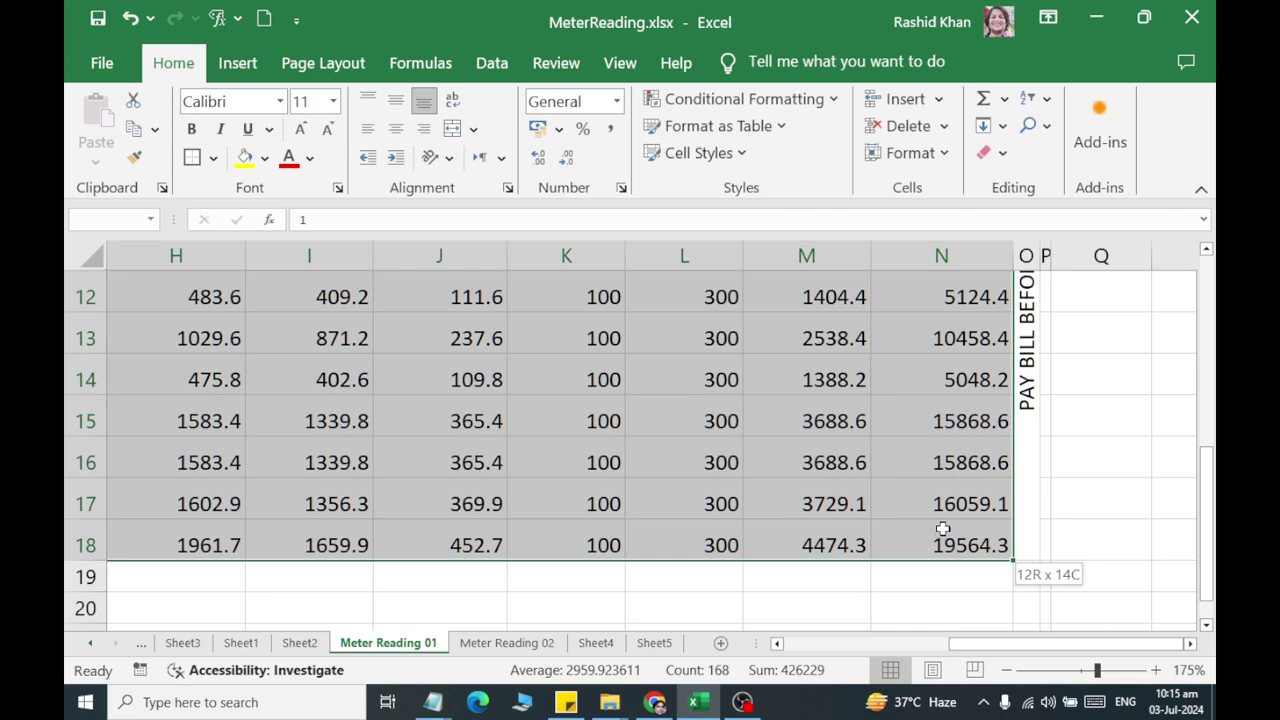
drag(942, 528, 965, 548)
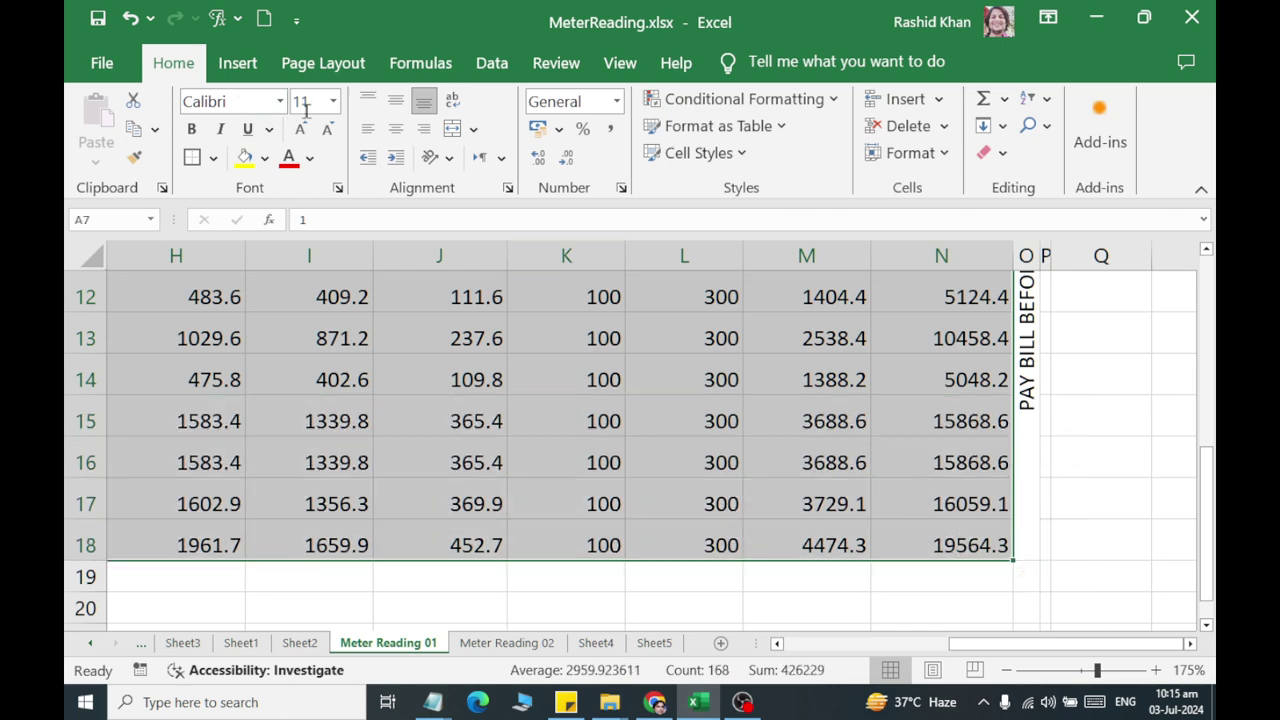
click(213, 157)
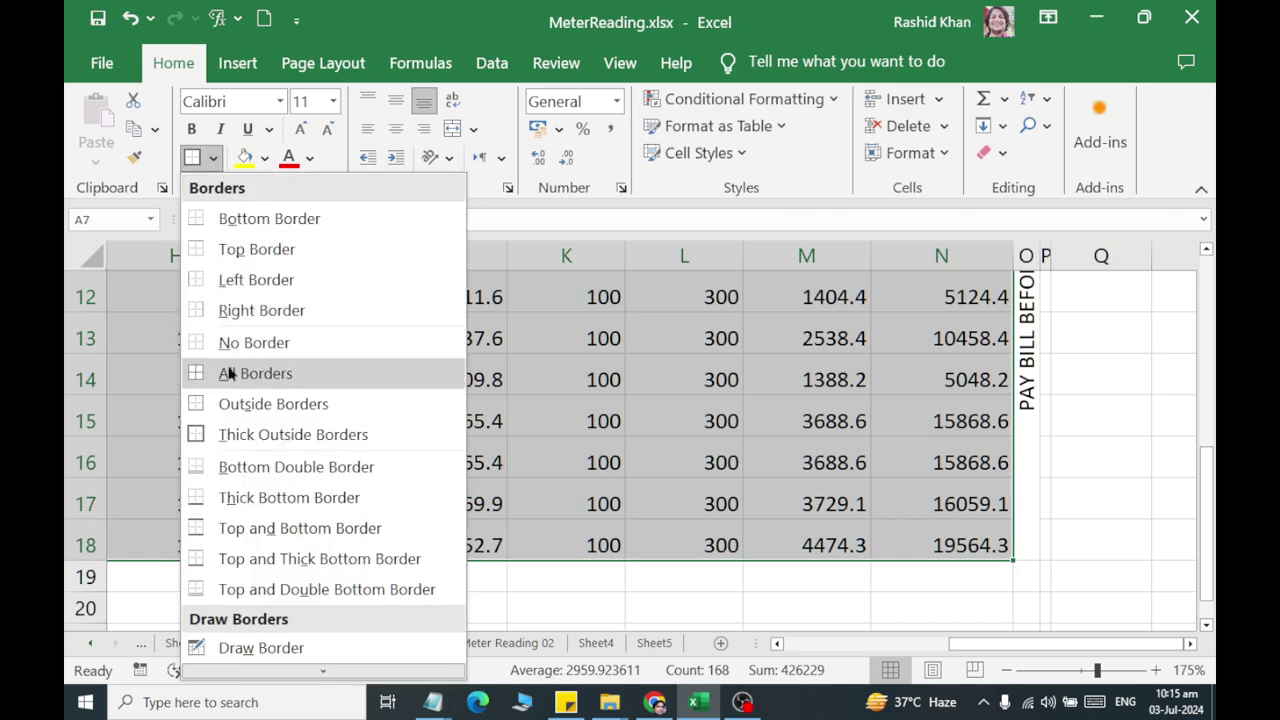
click(224, 371)
click(333, 101)
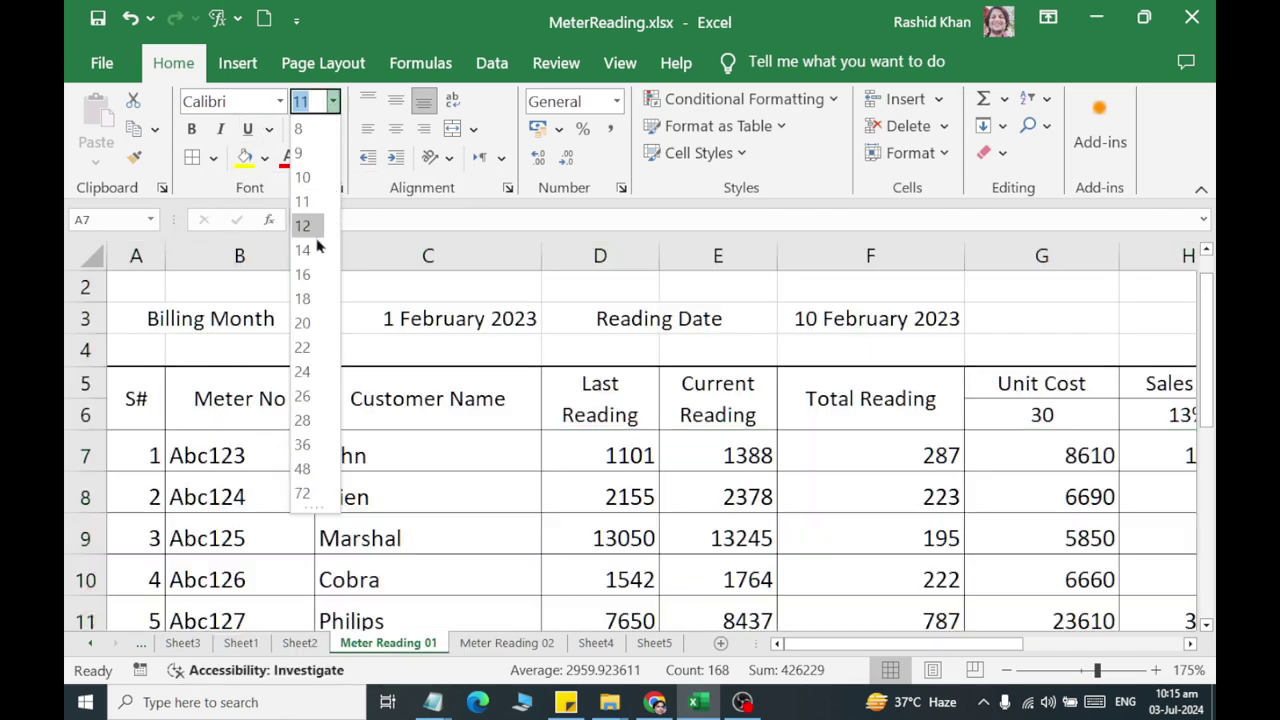
click(303, 250)
click(396, 129)
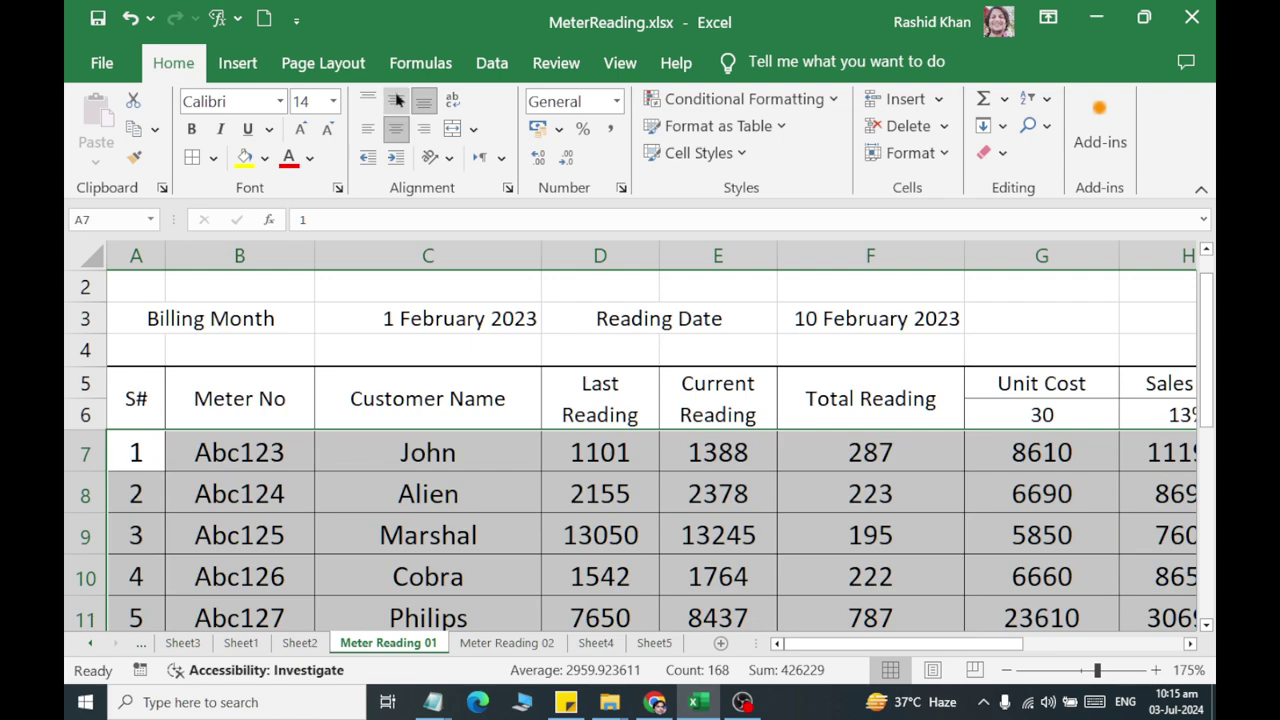
click(396, 101)
Left-align the customer names in C7:C18
drag(399, 451, 450, 518)
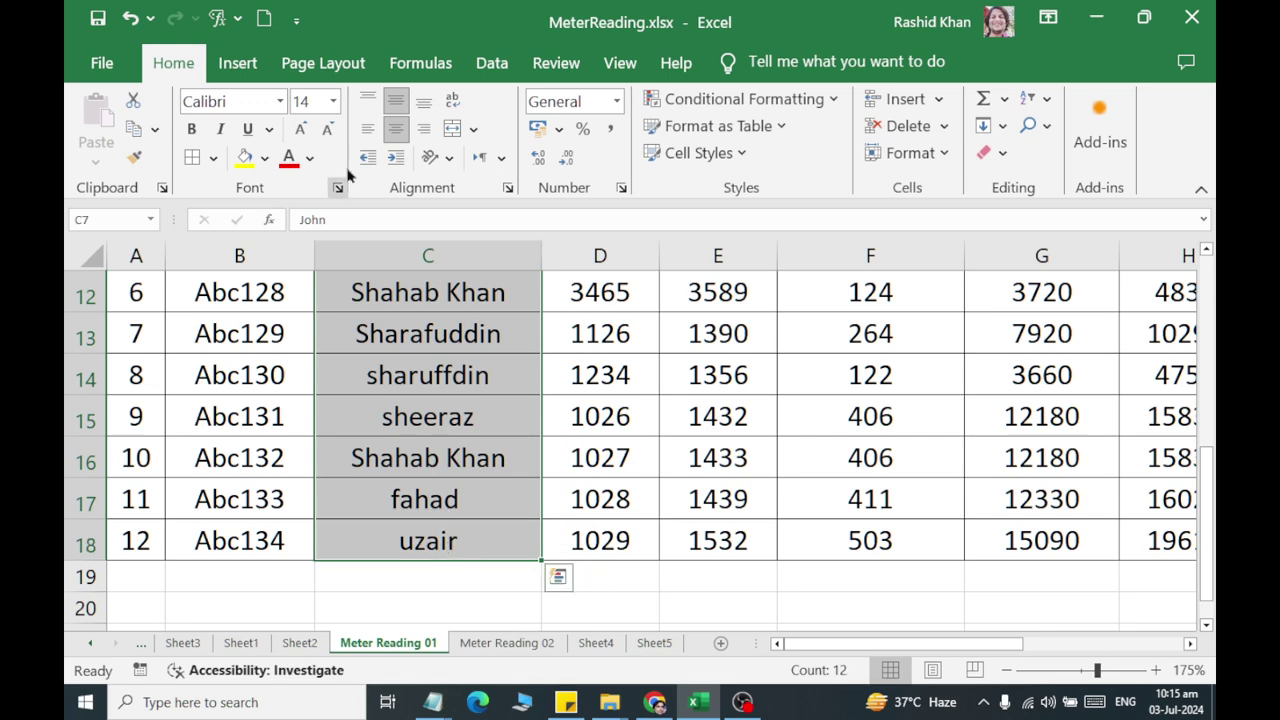
click(367, 129)
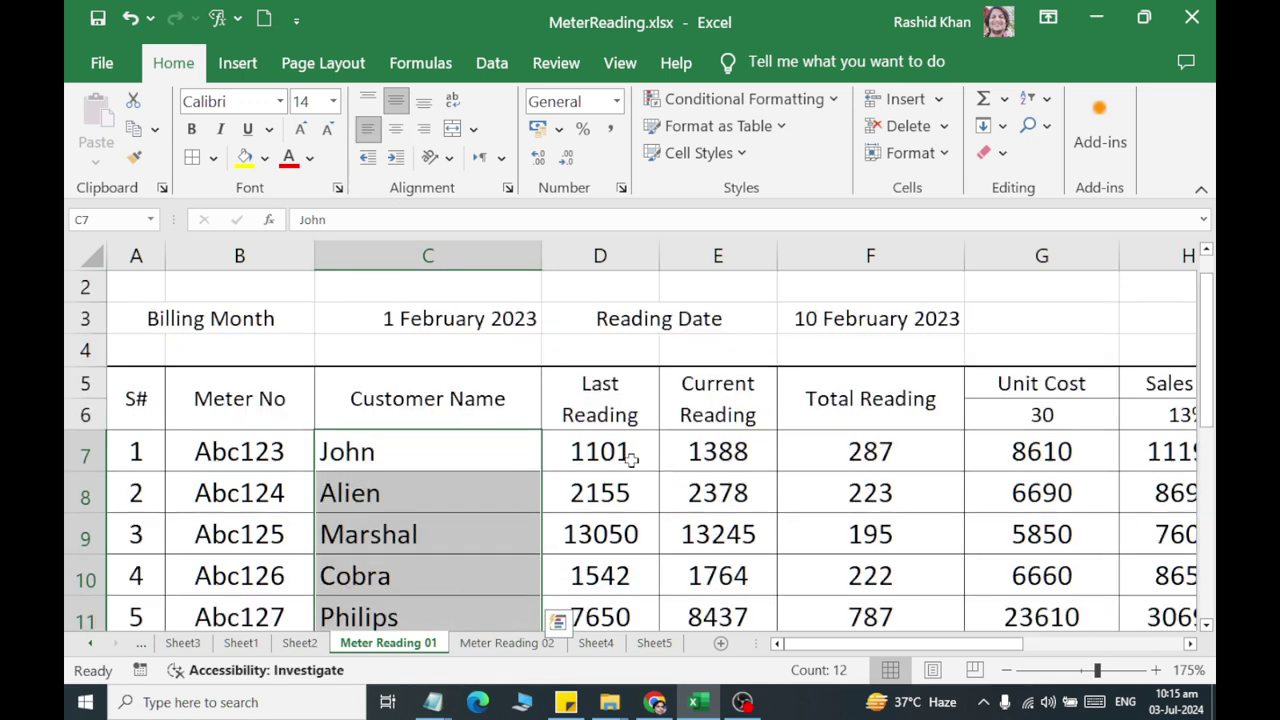
click(869, 456)
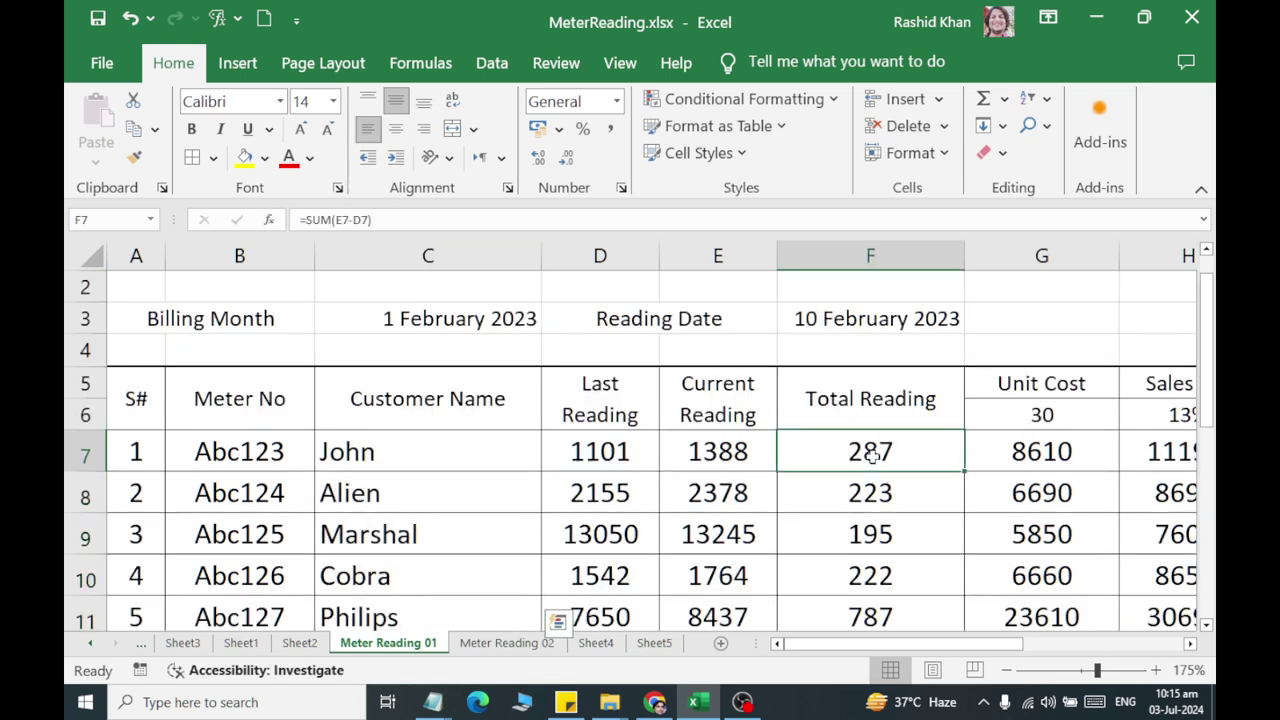
click(1030, 460)
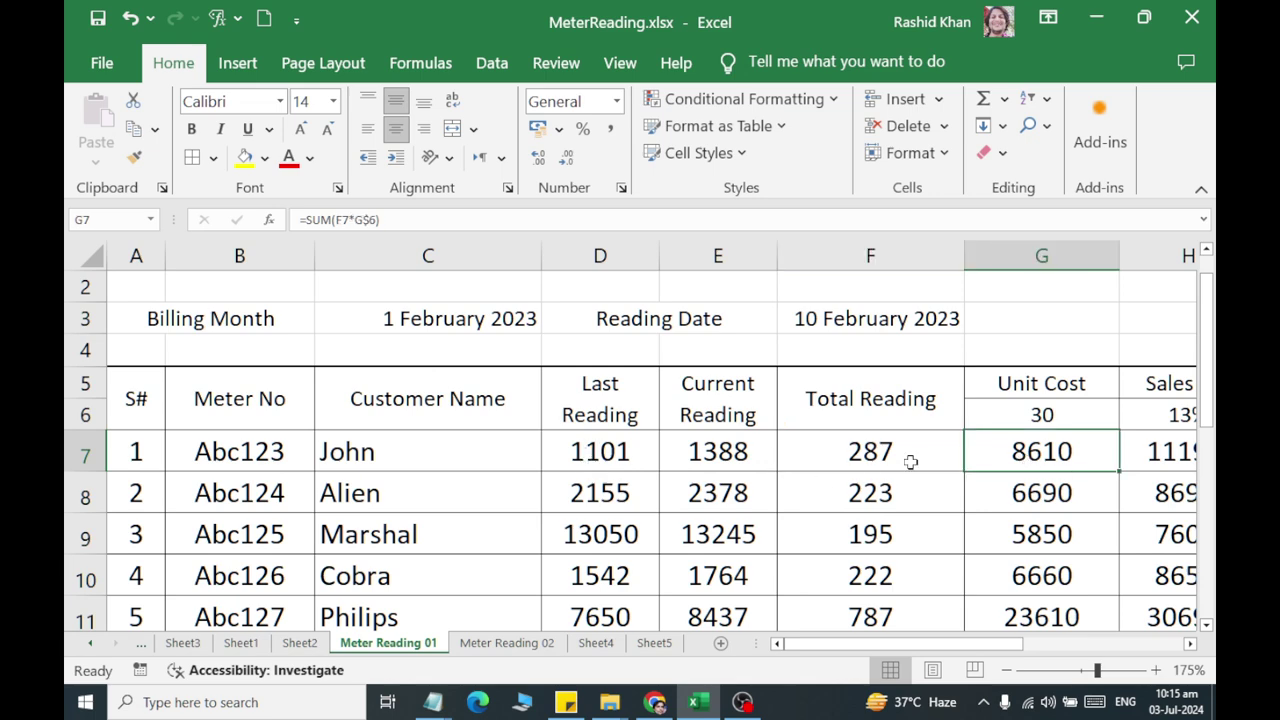
mouse_move(1214, 446)
mouse_down()
mouse_move(1170, 560)
mouse_move(1080, 562)
mouse_up()
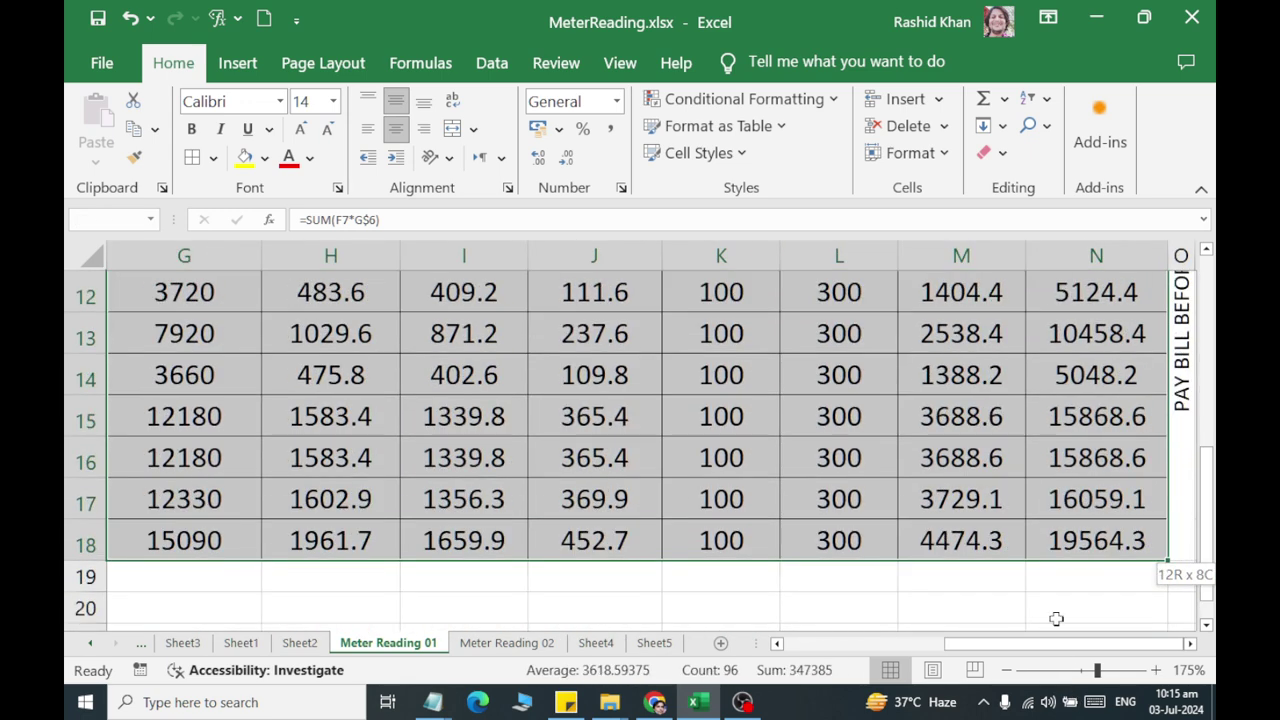
Apply accounting format and remove both decimal places from the Duty and Meter Rent amounts
click(615, 141)
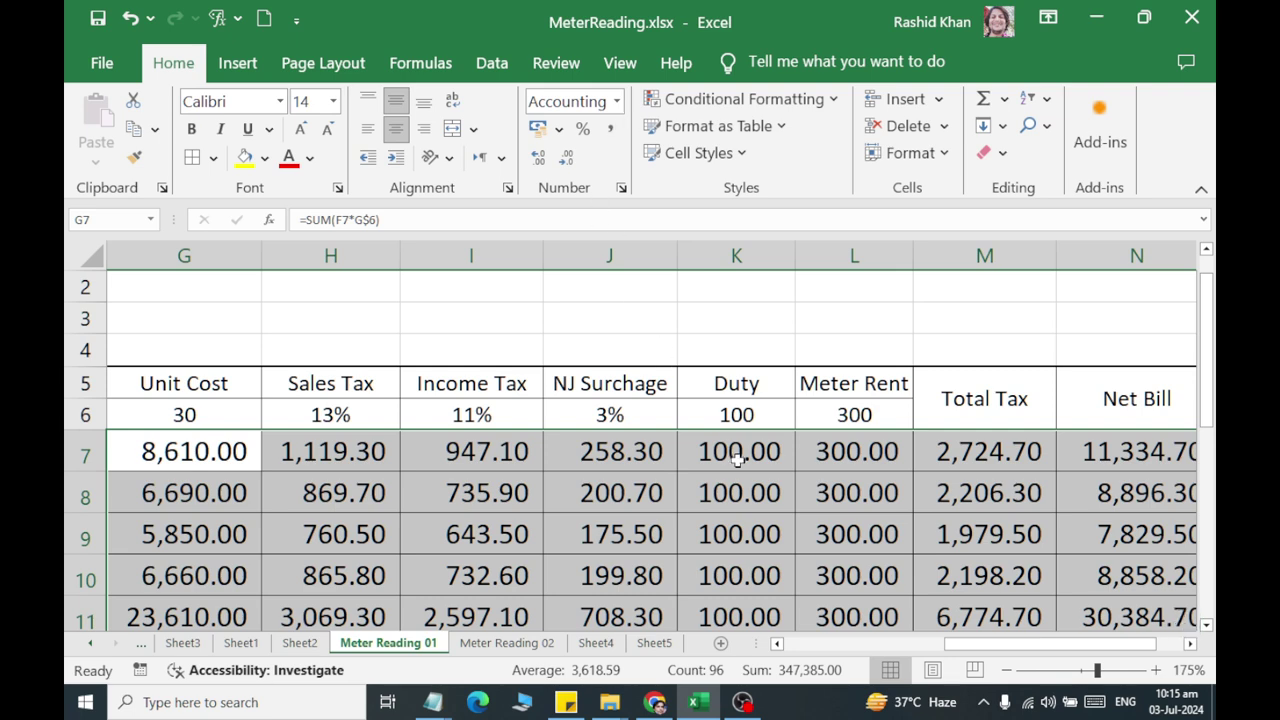
mouse_move(737, 459)
mouse_down()
mouse_move(838, 570)
mouse_move(832, 541)
mouse_up()
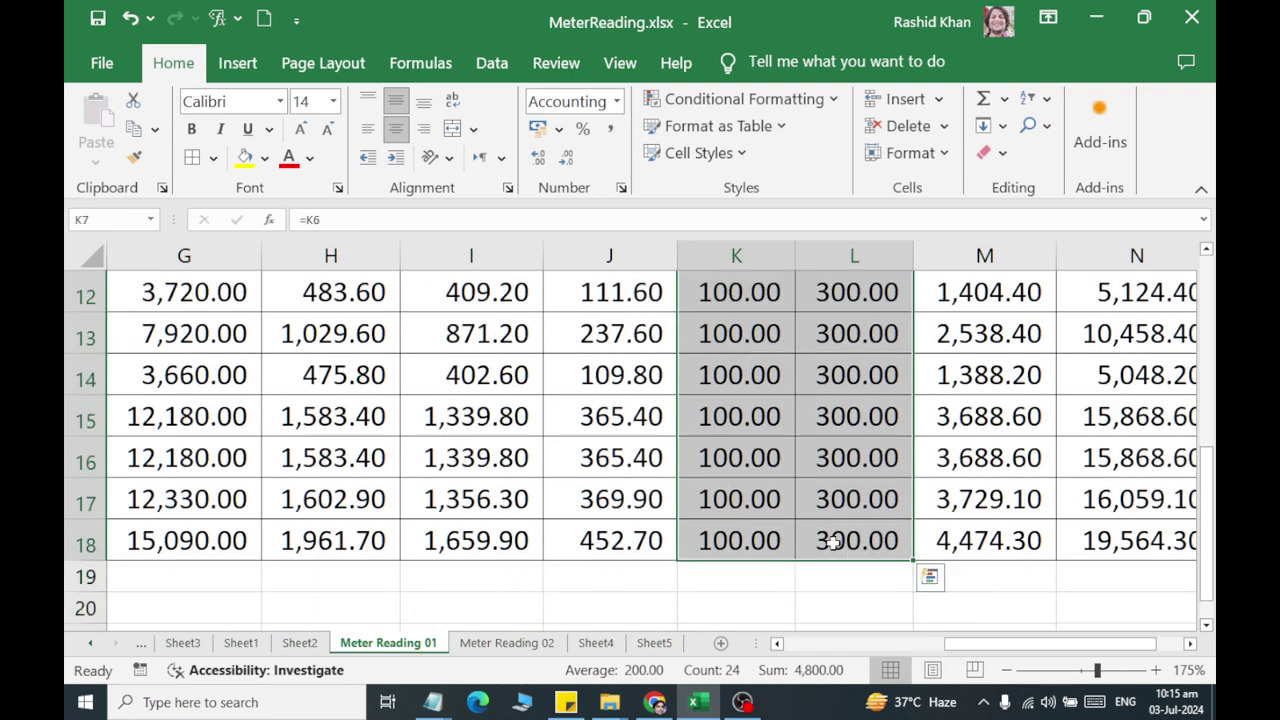
click(567, 157)
click(568, 157)
click(806, 541)
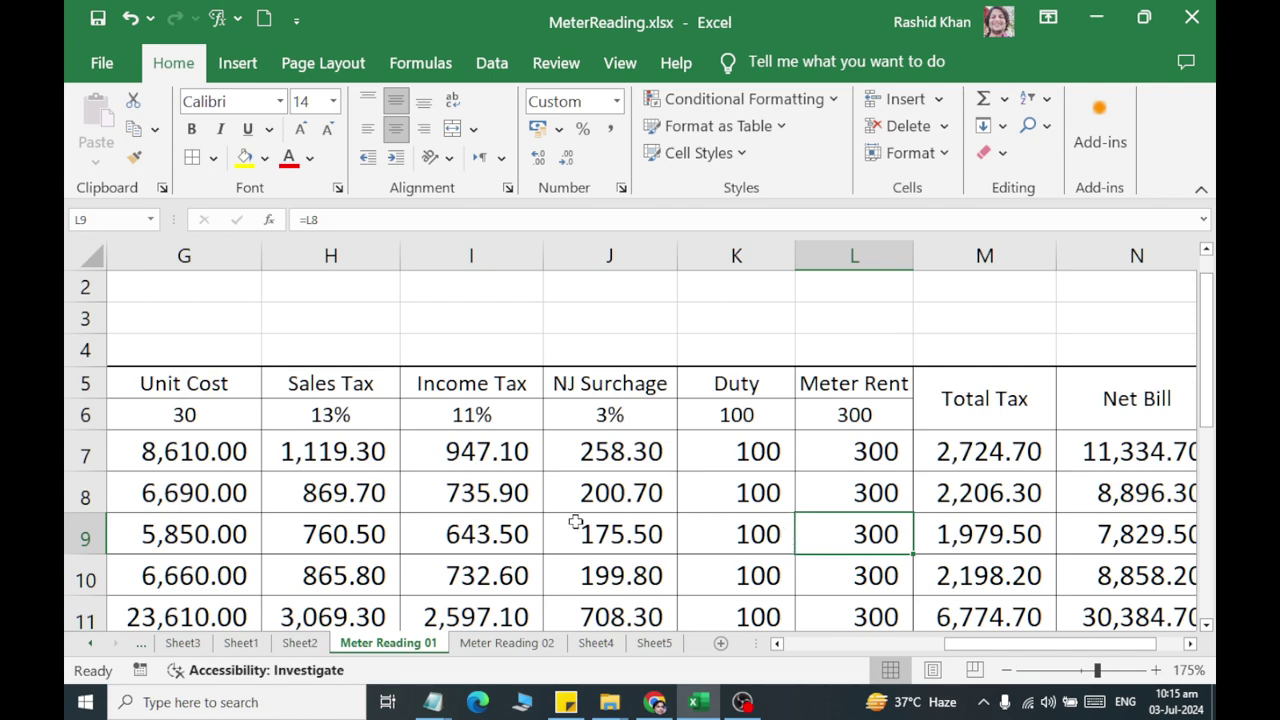
Remove both decimal places from the unit cost and tax amounts in G7:J18
drag(597, 445, 104, 521)
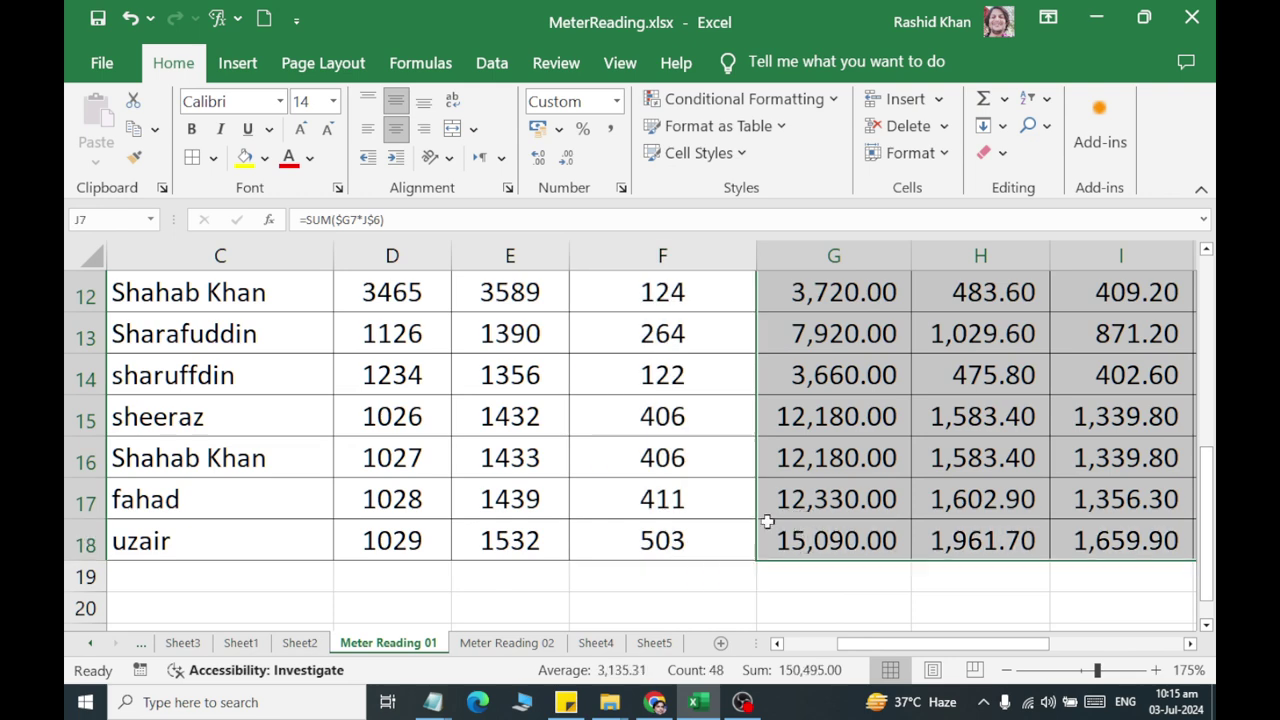
drag(104, 521, 766, 523)
click(564, 162)
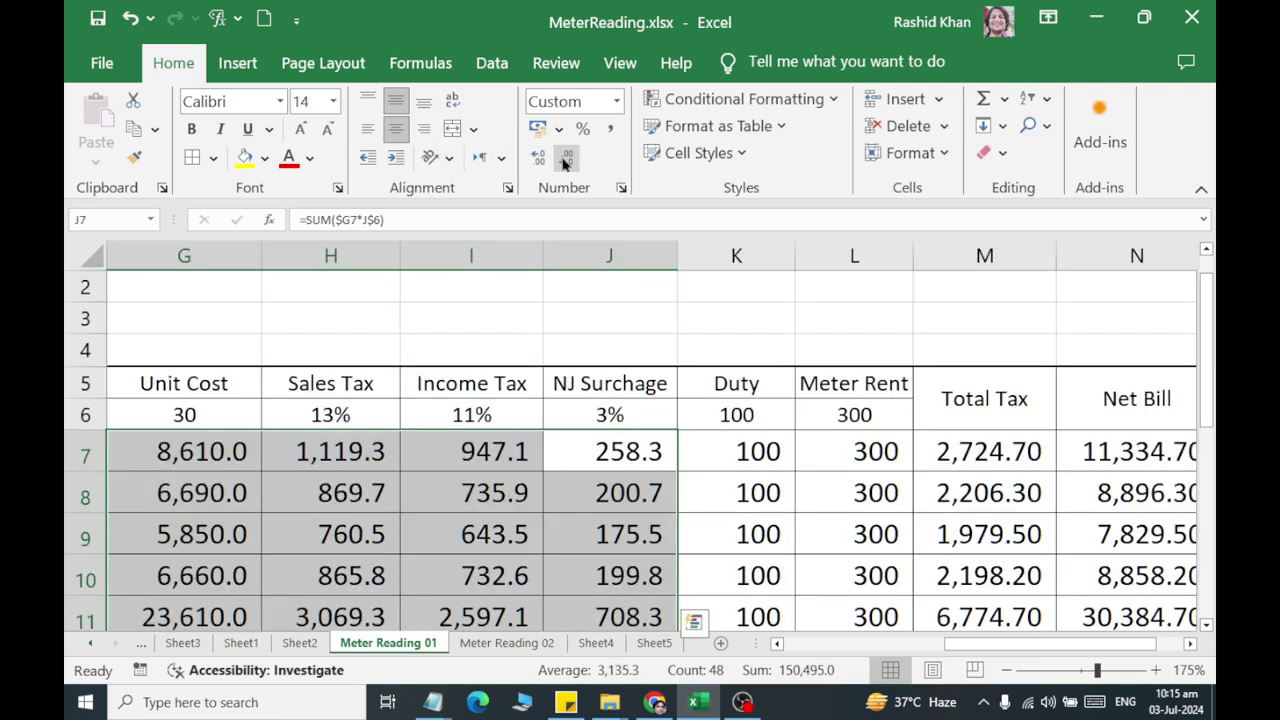
click(564, 162)
Drop the decimals from the Total Tax and Net Bill values in M7:N18
drag(1000, 491, 1213, 521)
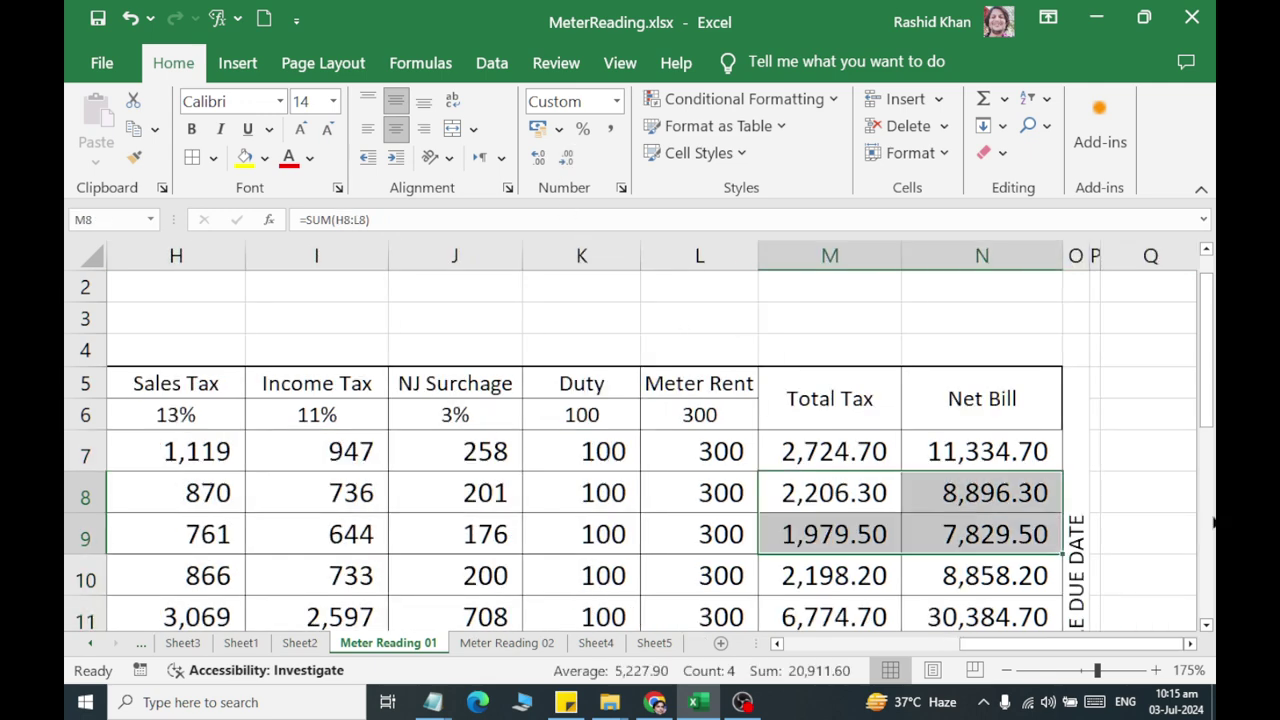
drag(817, 446, 1013, 540)
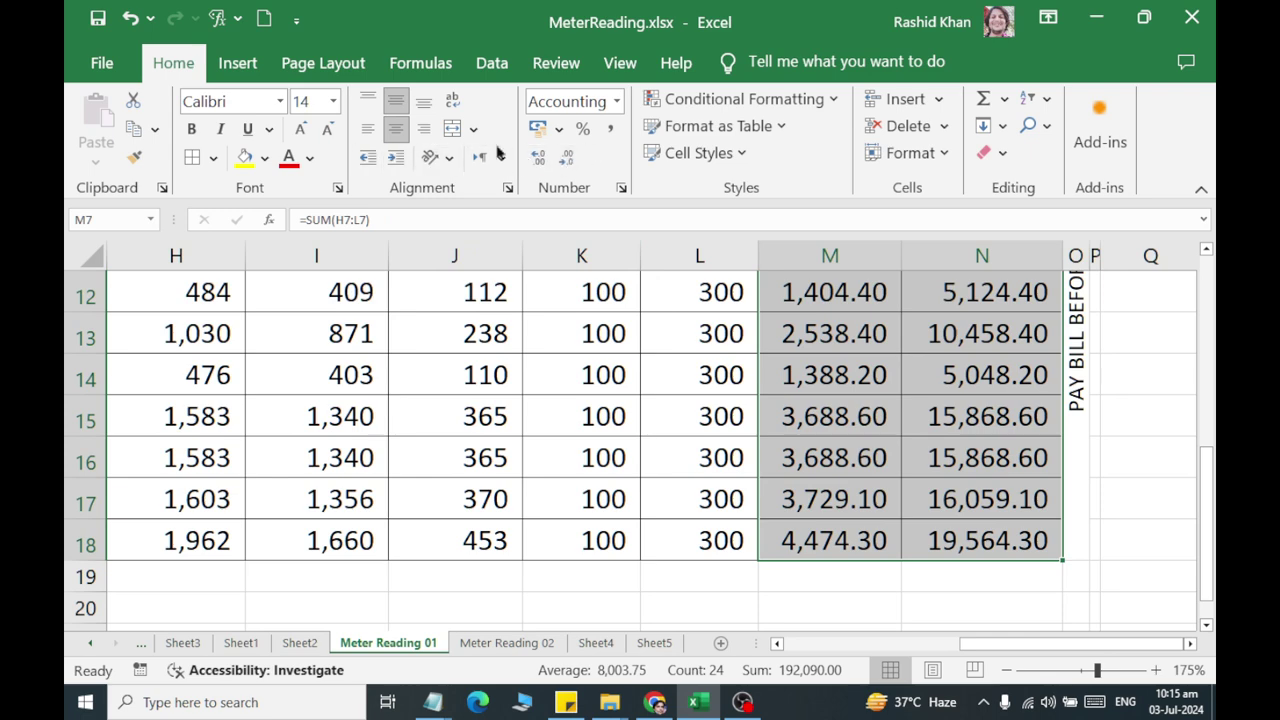
double_click(572, 160)
drag(618, 497, 100, 455)
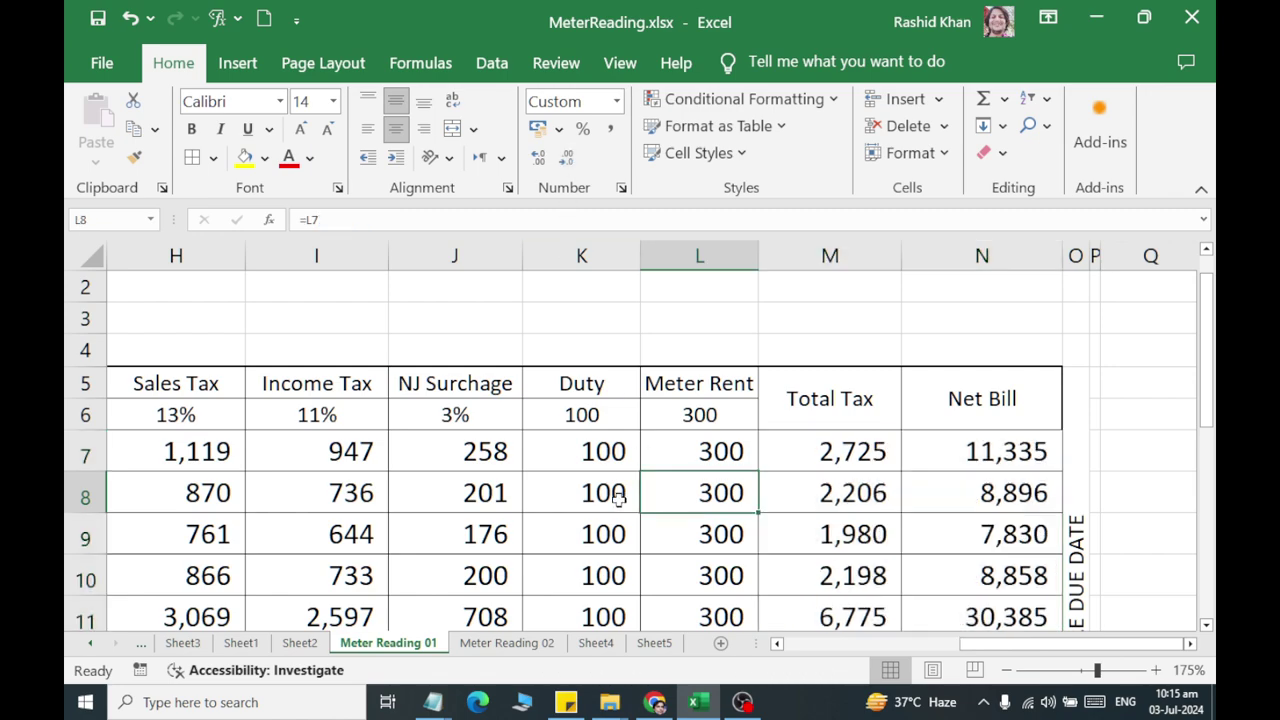
mouse_move(137, 400)
mouse_down()
mouse_move(860, 383)
mouse_move(982, 398)
mouse_up()
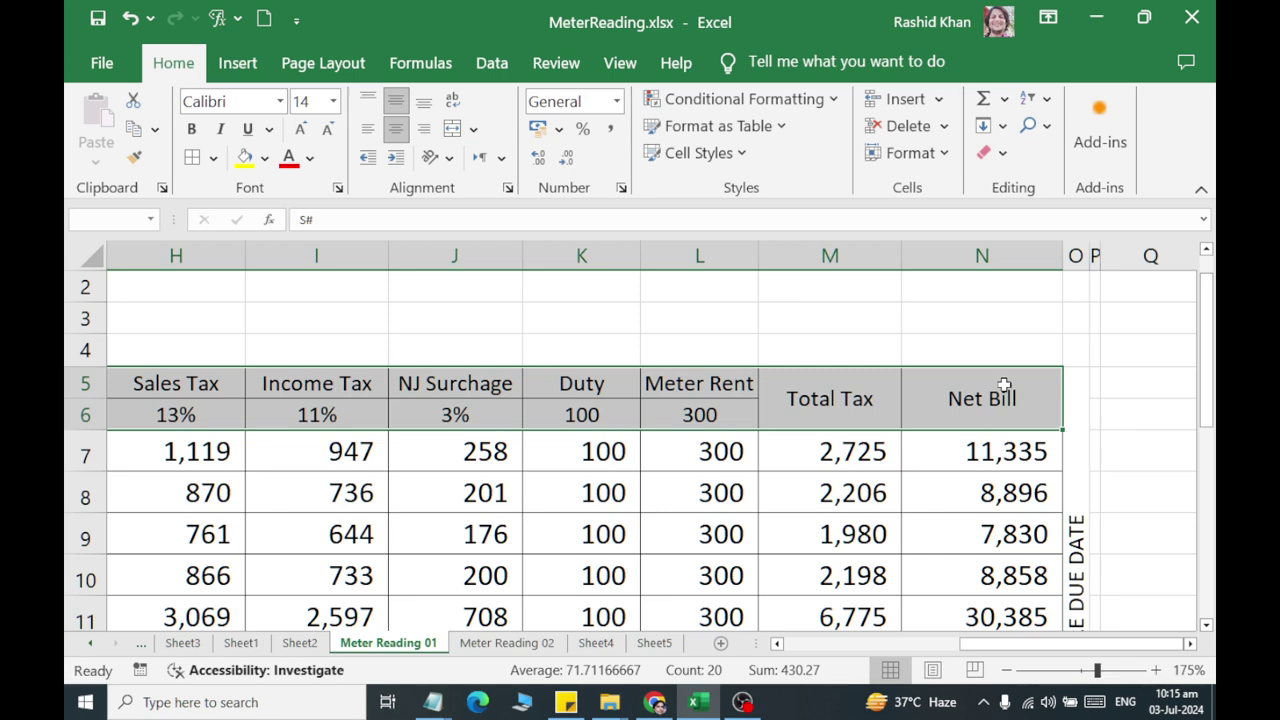
Fill the two header rows with a pale gold colour
click(264, 159)
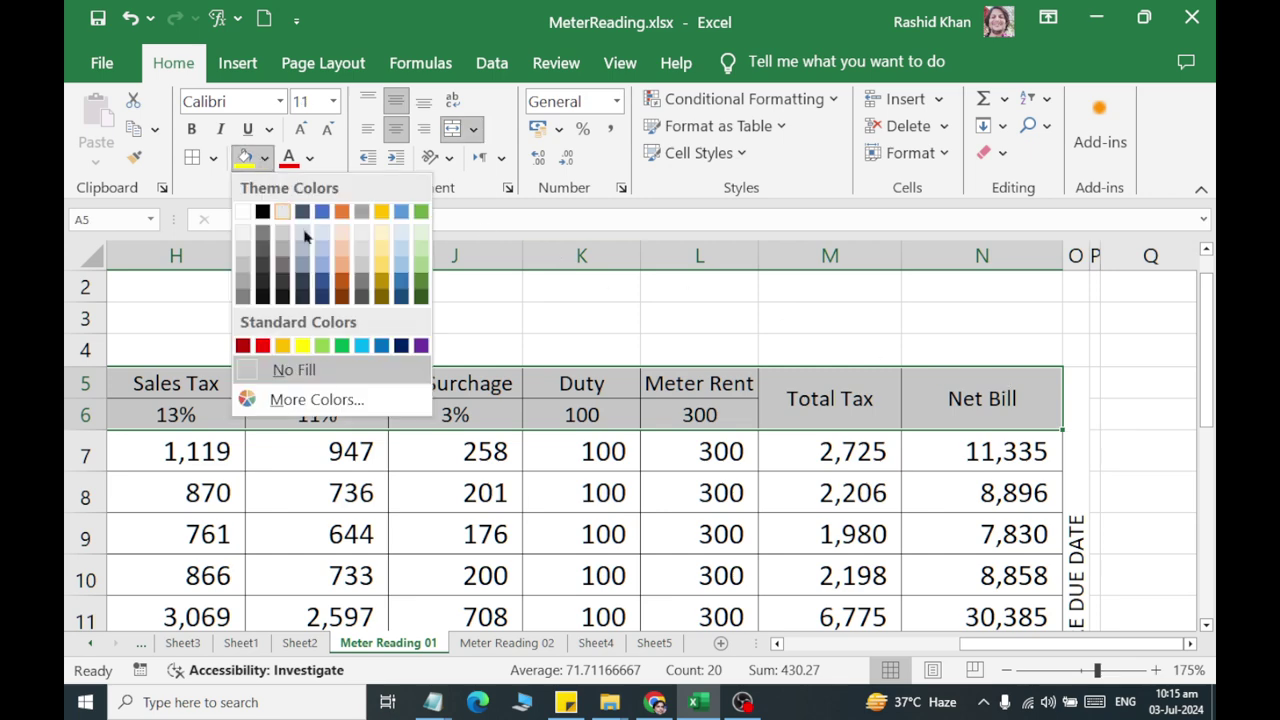
click(380, 243)
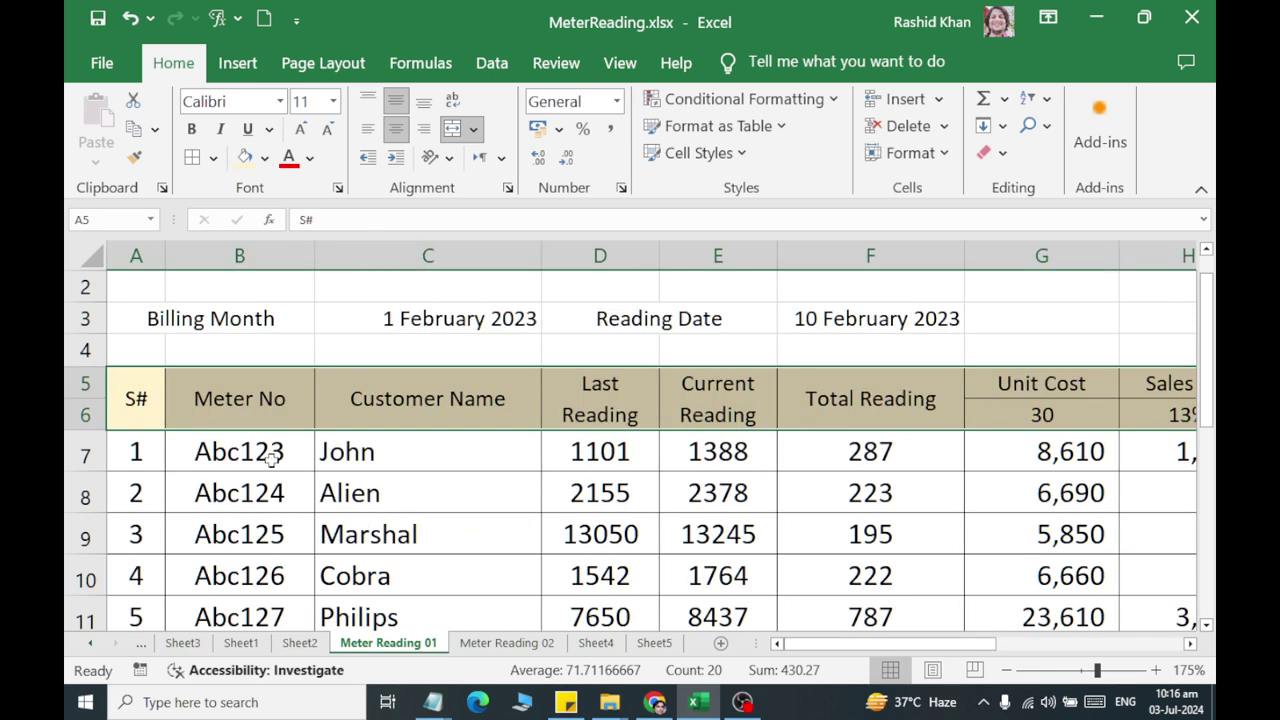
drag(130, 485, 746, 518)
click(769, 623)
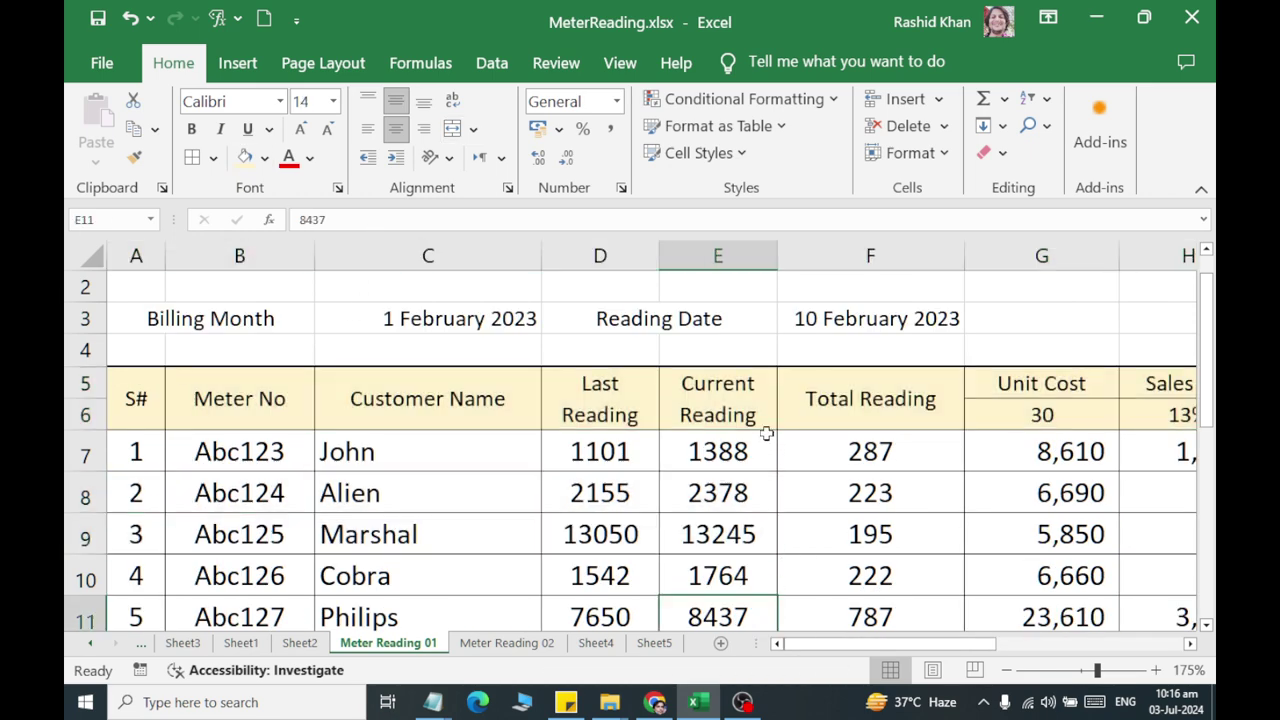
drag(145, 400, 952, 380)
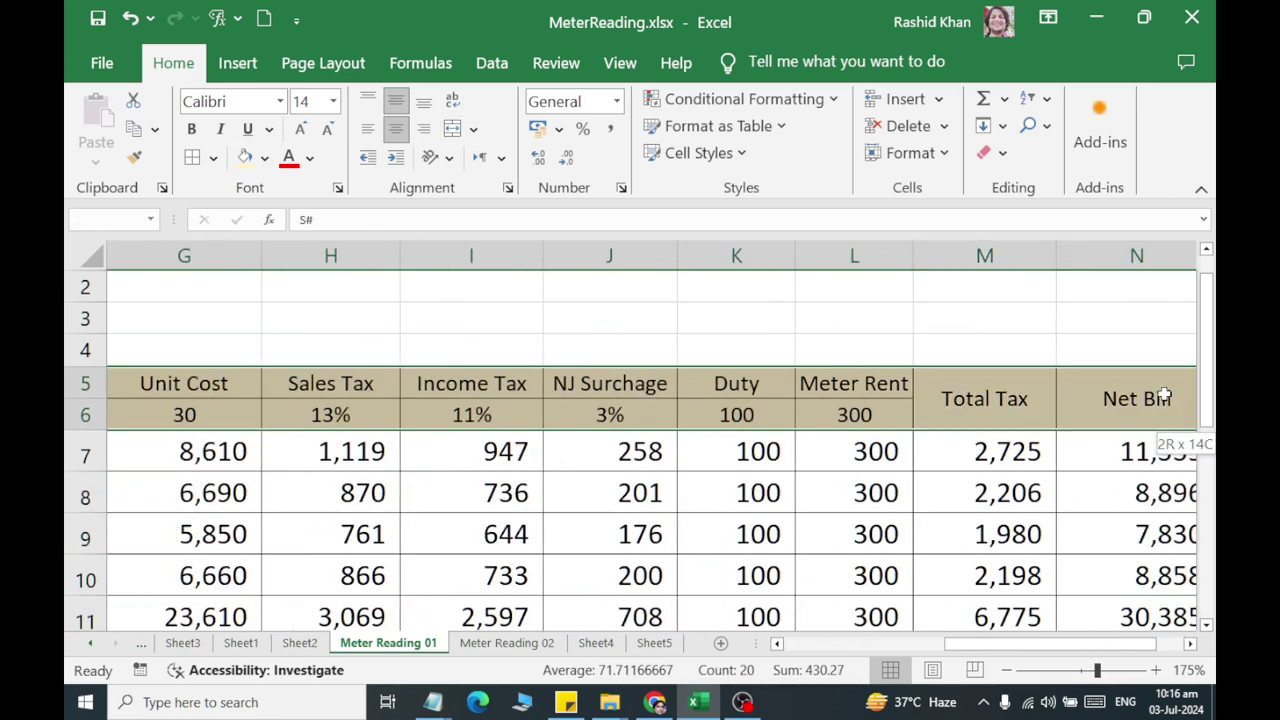
drag(952, 380, 971, 394)
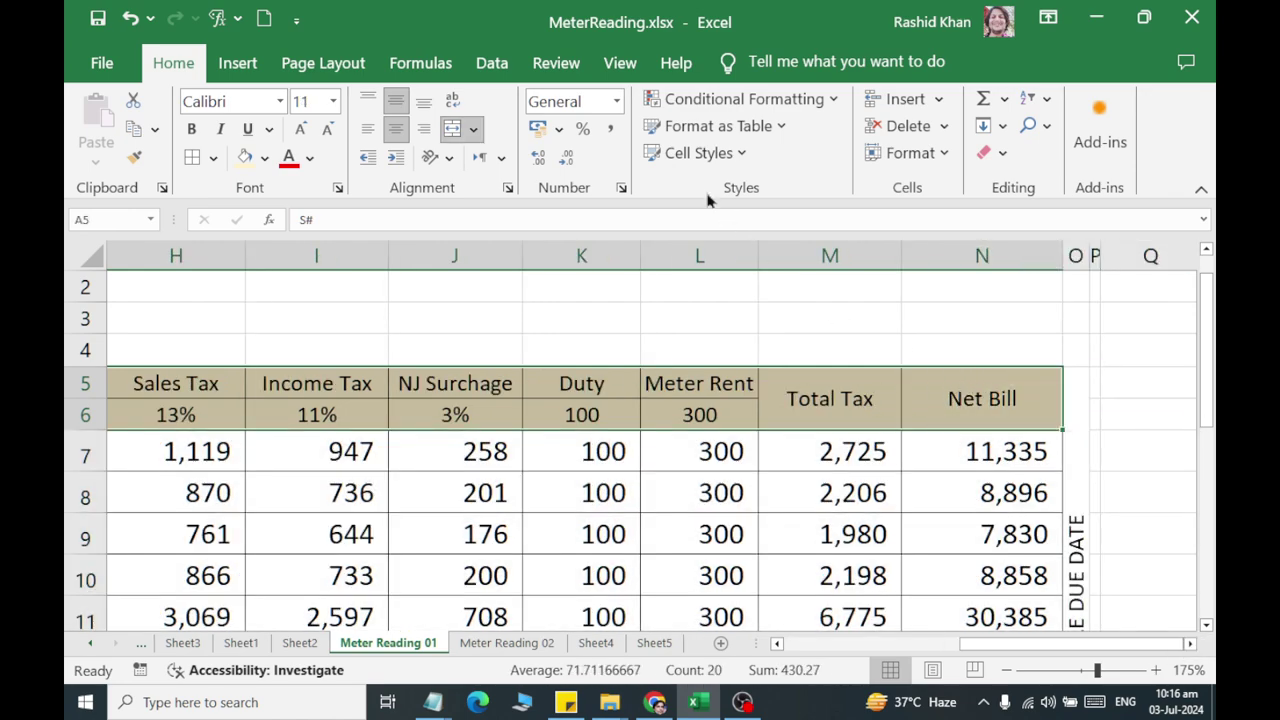
Apply the Heading 2 cell style to the header rows and Heading 3 to the rate row
click(682, 155)
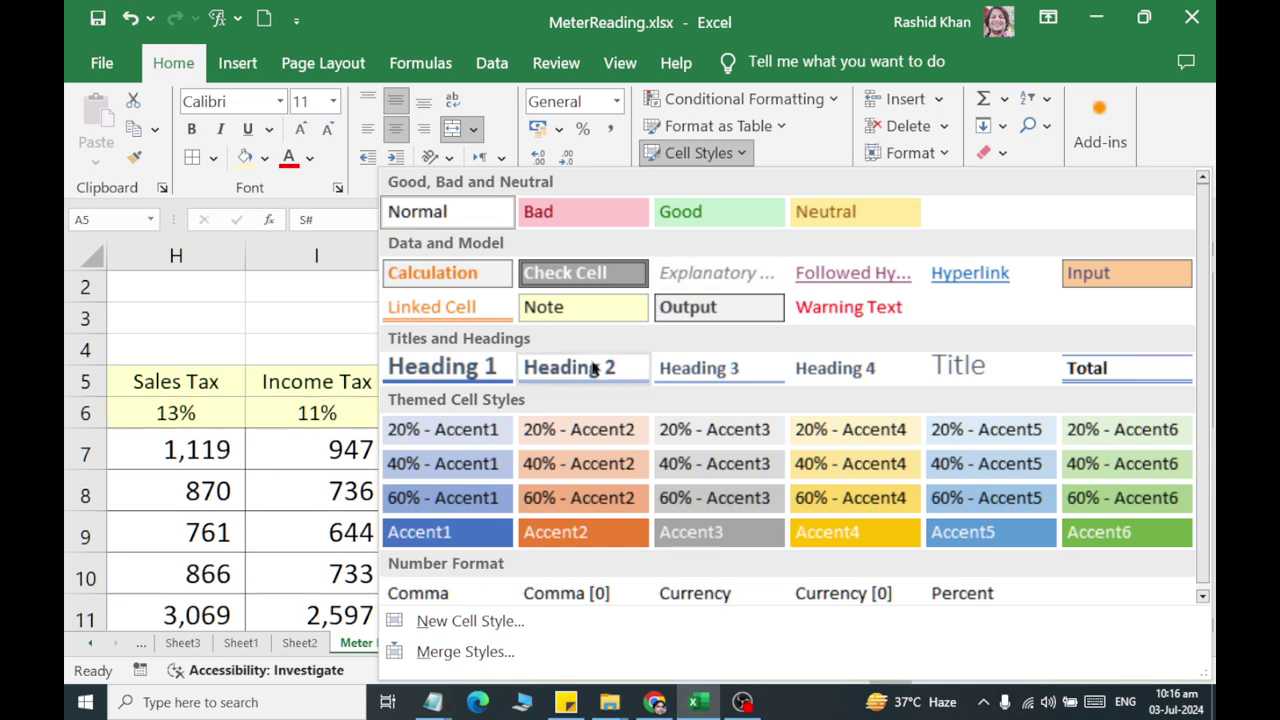
click(590, 361)
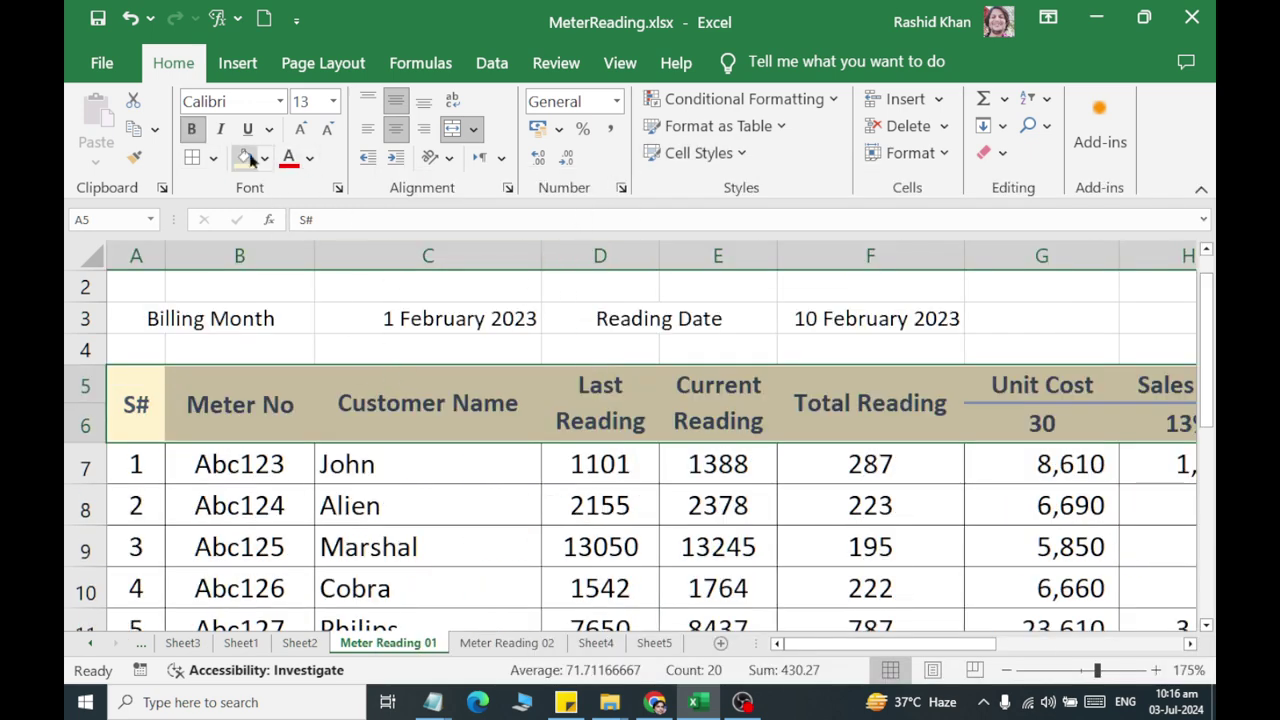
click(626, 430)
drag(990, 421, 725, 425)
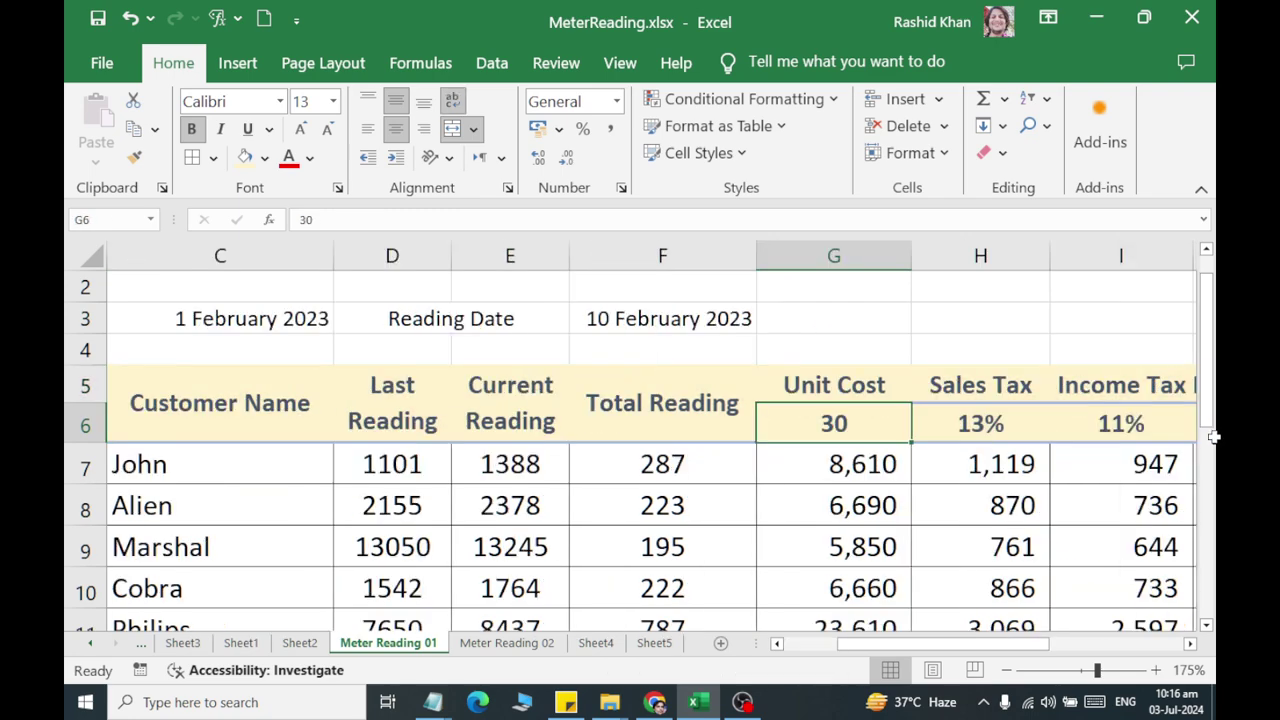
click(707, 160)
click(688, 376)
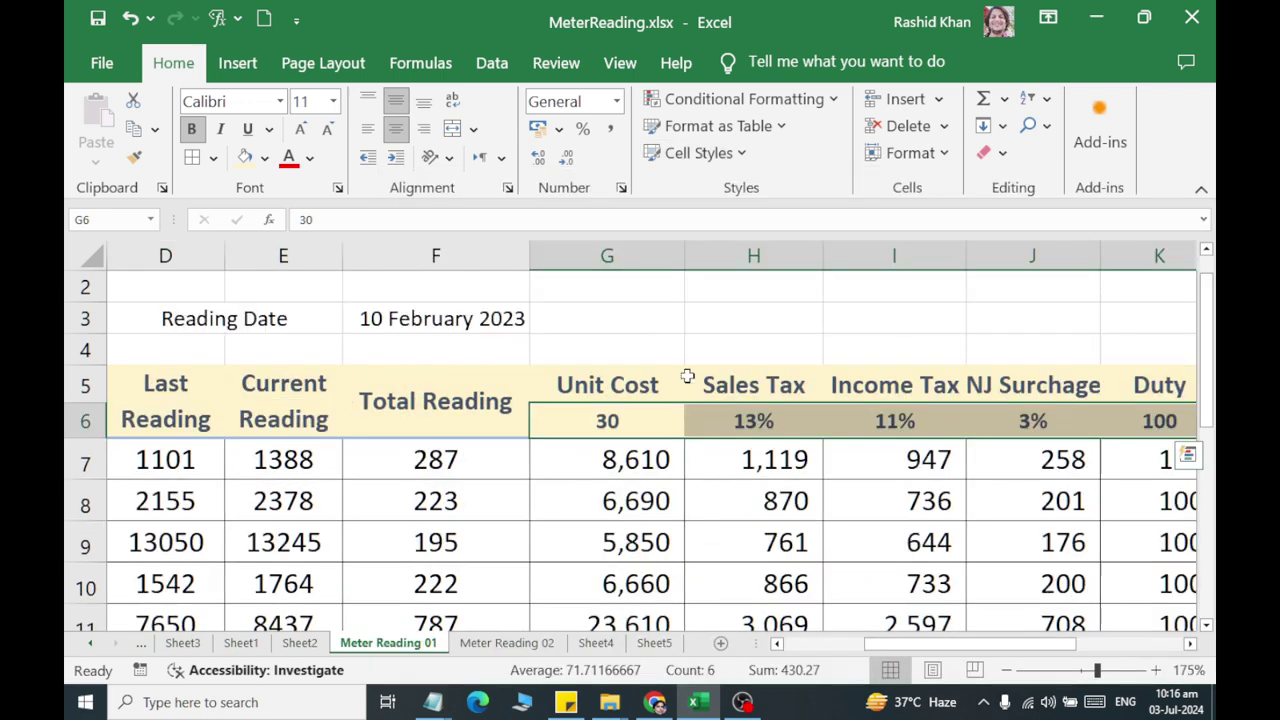
scroll(1083, 421, right, 3)
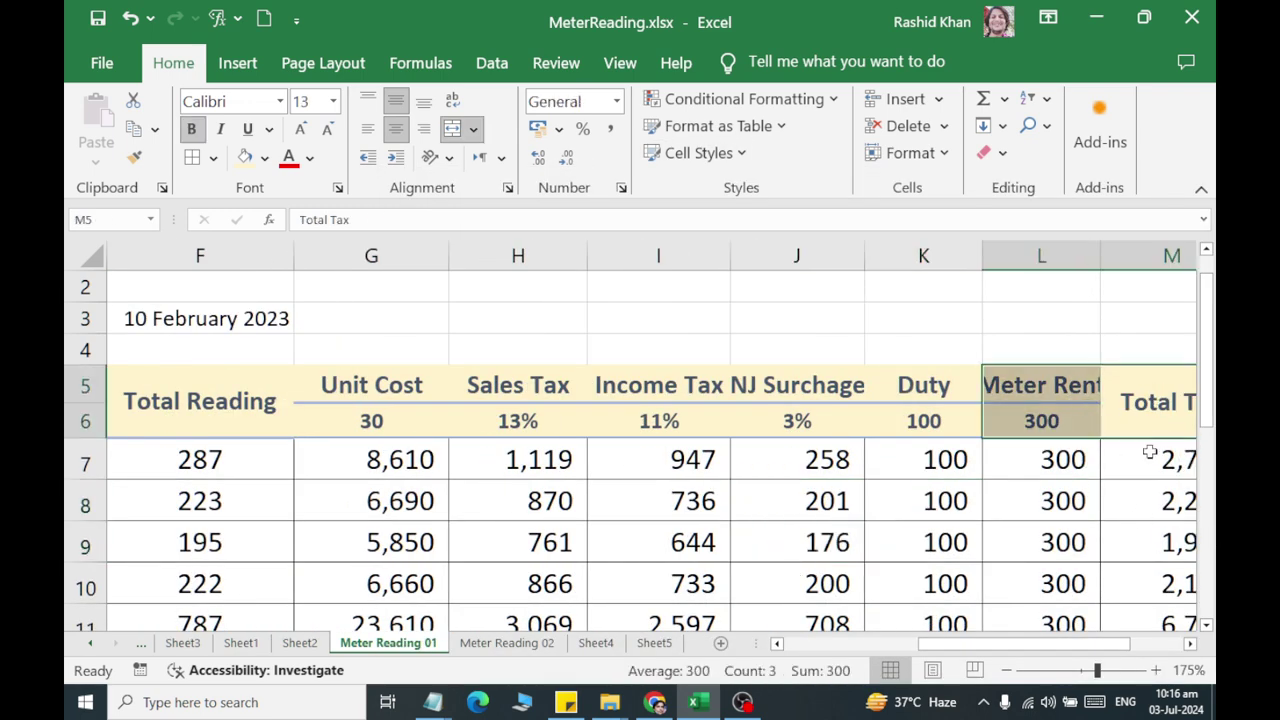
drag(985, 459, 854, 459)
Give the full two-row header All Borders plus a Thick Outside Border
drag(1140, 400, 63, 418)
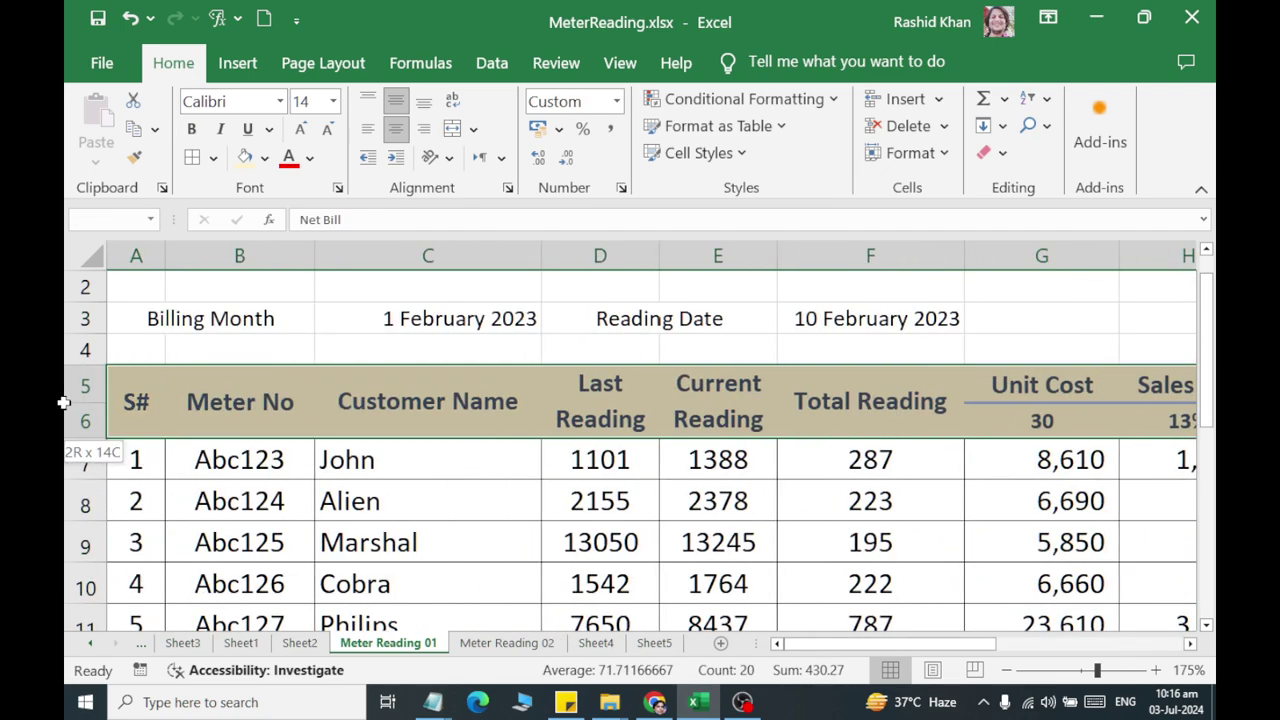
click(212, 158)
click(192, 373)
click(212, 158)
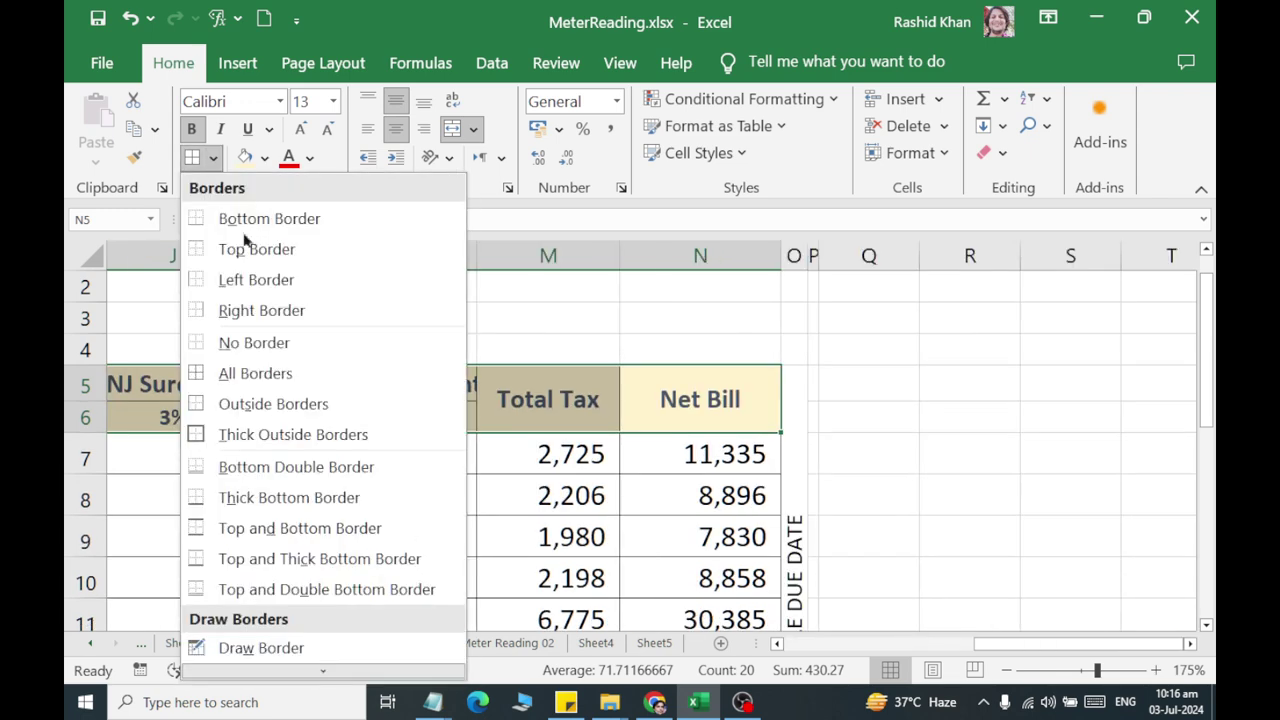
click(279, 445)
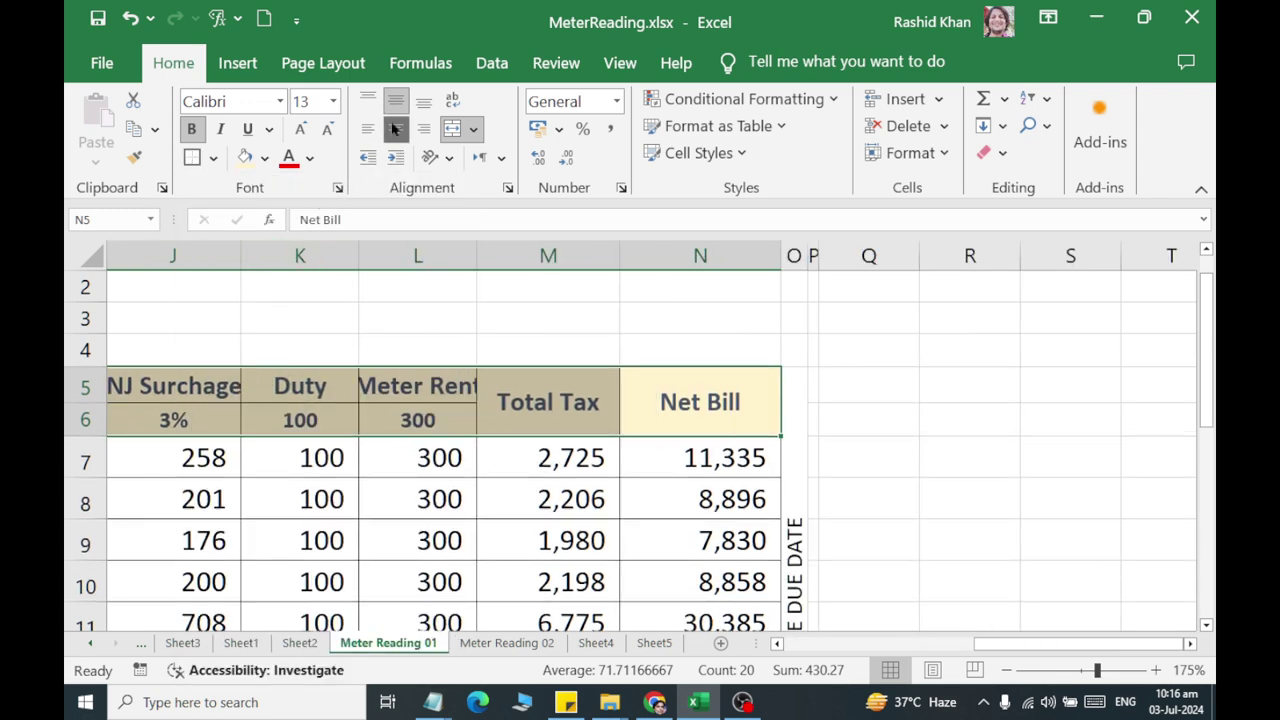
Wrap the Meter Rent (L5) and NJ Surchage (J5) header labels onto two lines
drag(552, 582, 477, 436)
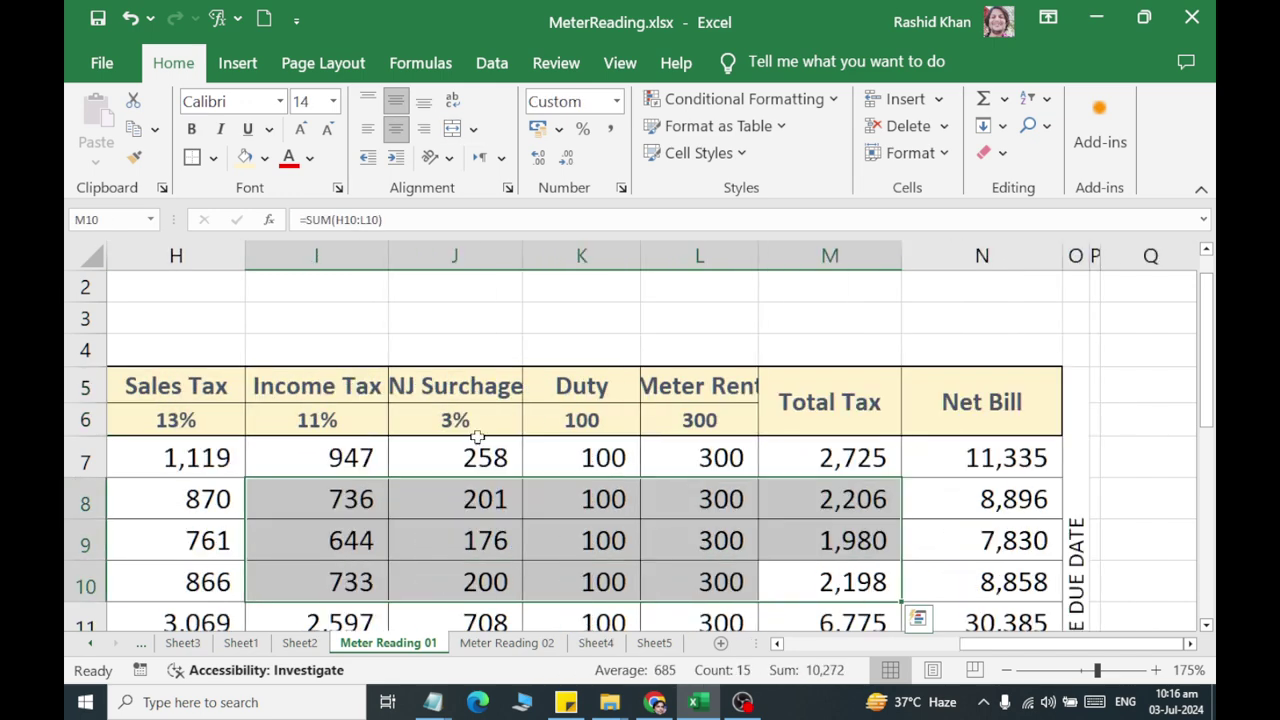
click(711, 381)
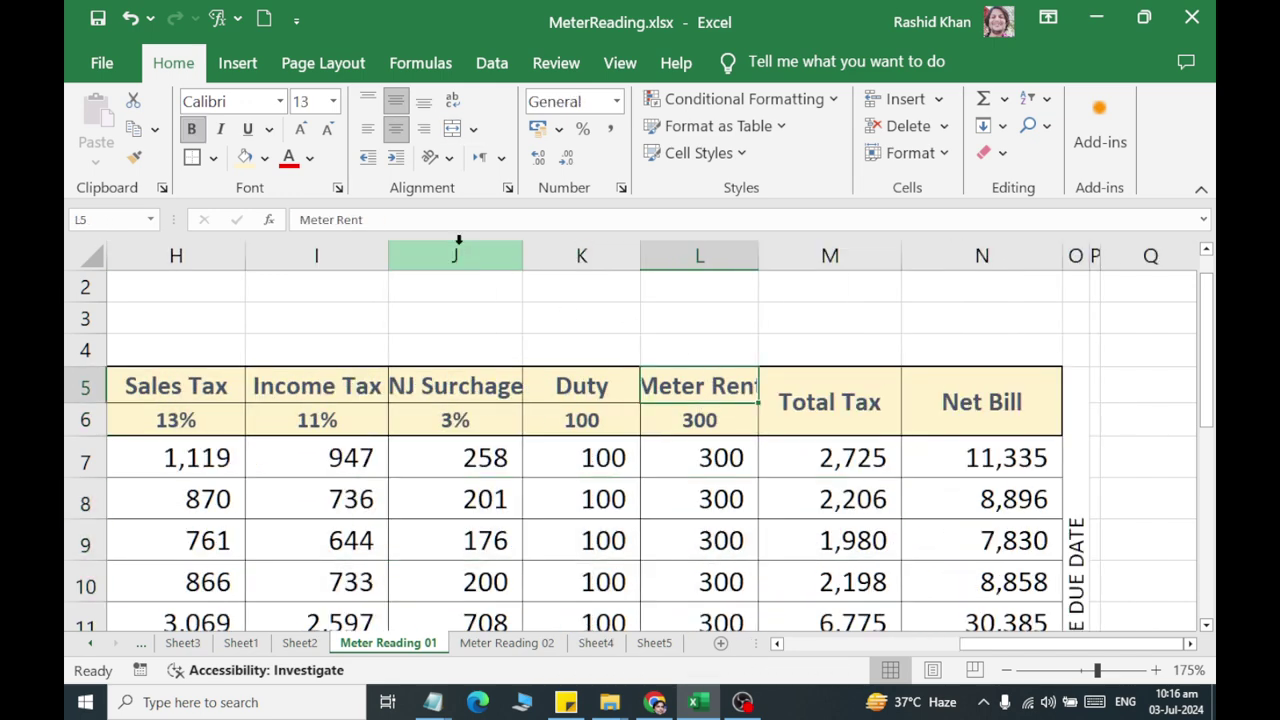
click(452, 101)
drag(604, 565, 600, 535)
click(456, 410)
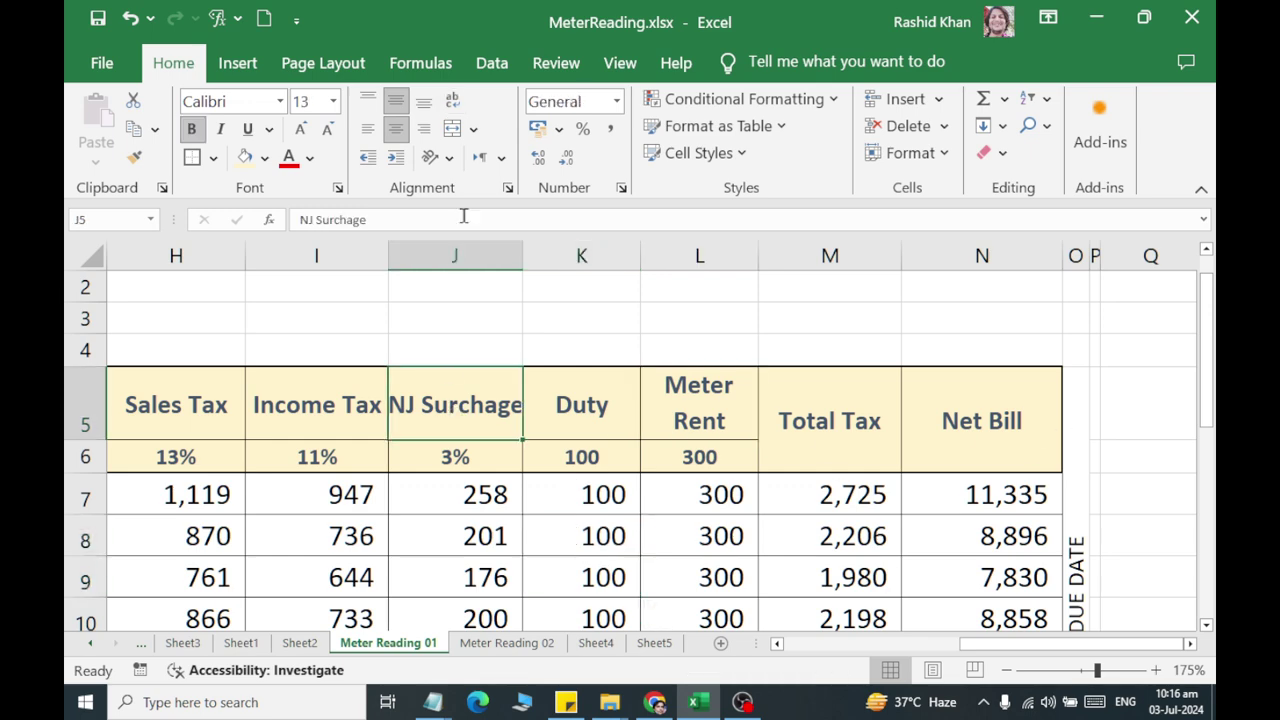
click(452, 101)
drag(1000, 440, 62, 428)
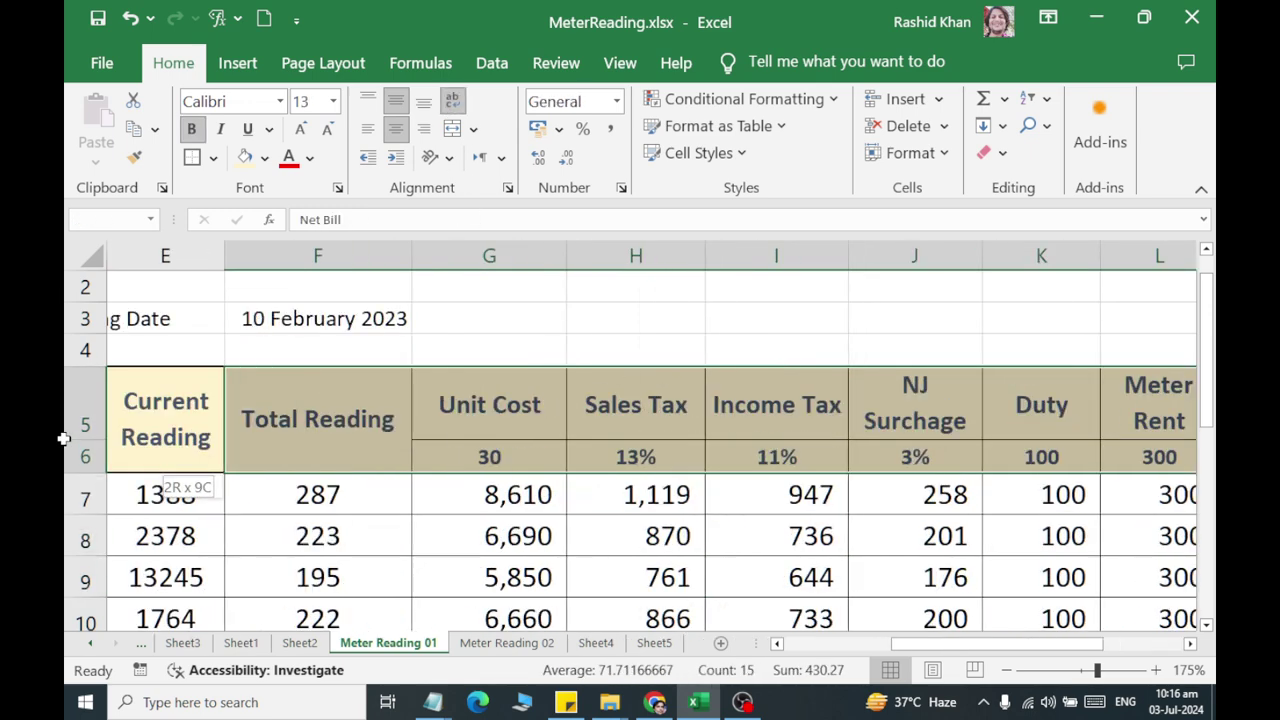
click(183, 518)
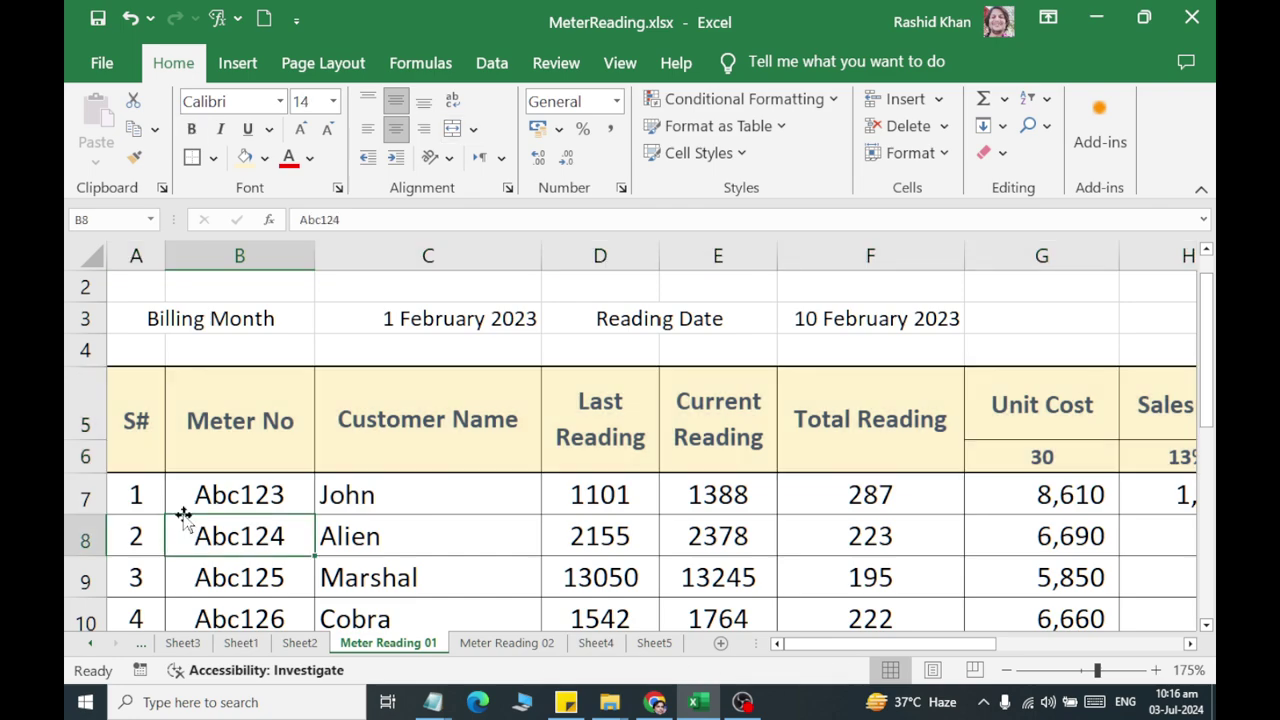
drag(143, 530, 927, 533)
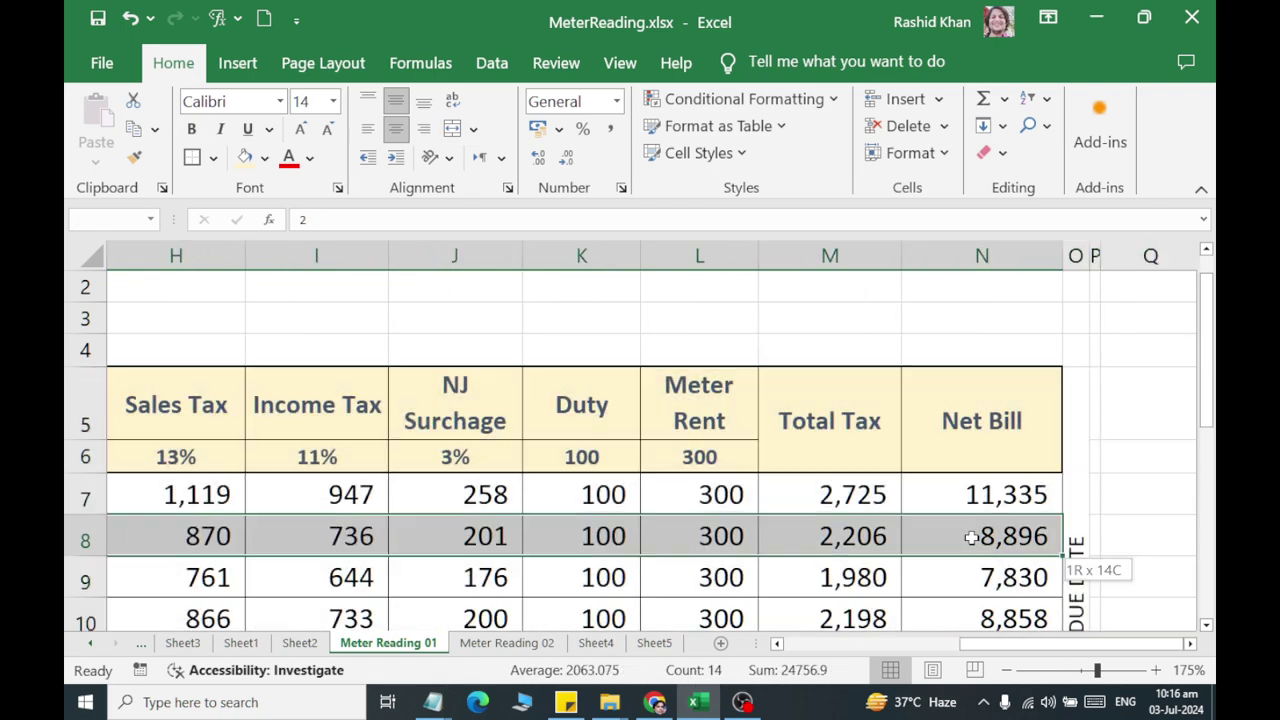
Fill the rate row G6:L6 light blue
drag(699, 457, 400, 457)
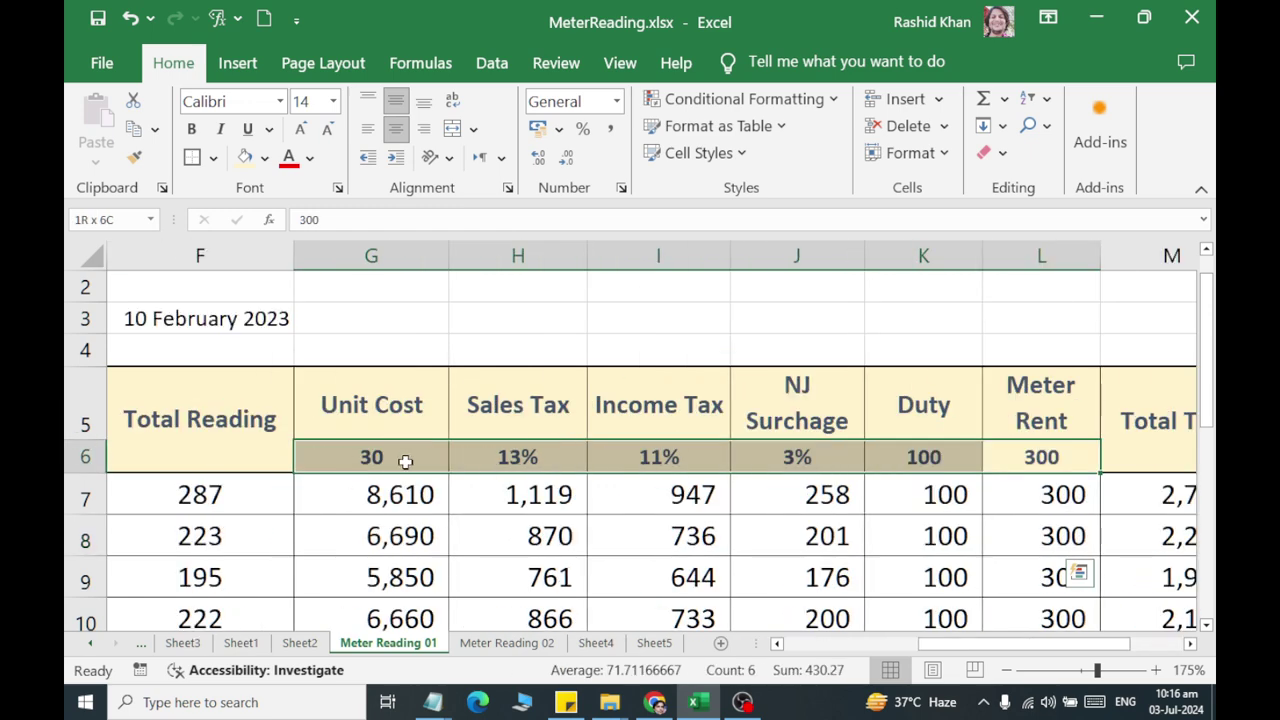
click(265, 158)
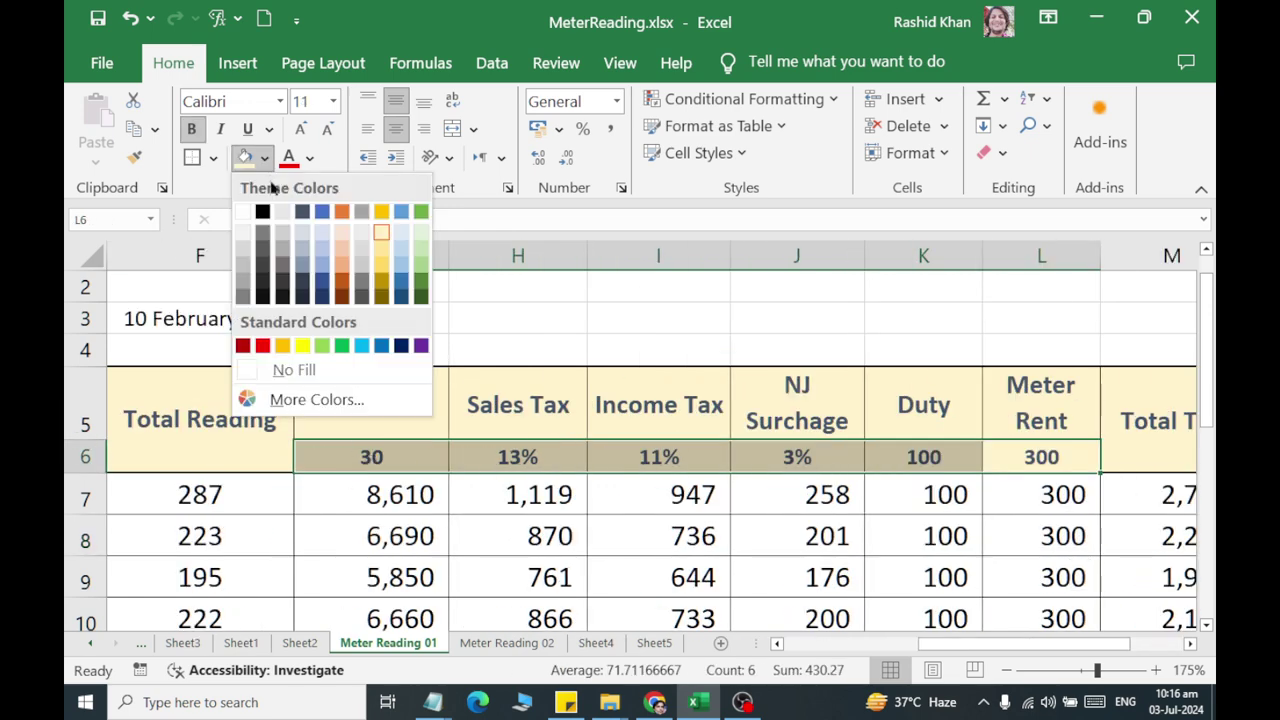
click(403, 250)
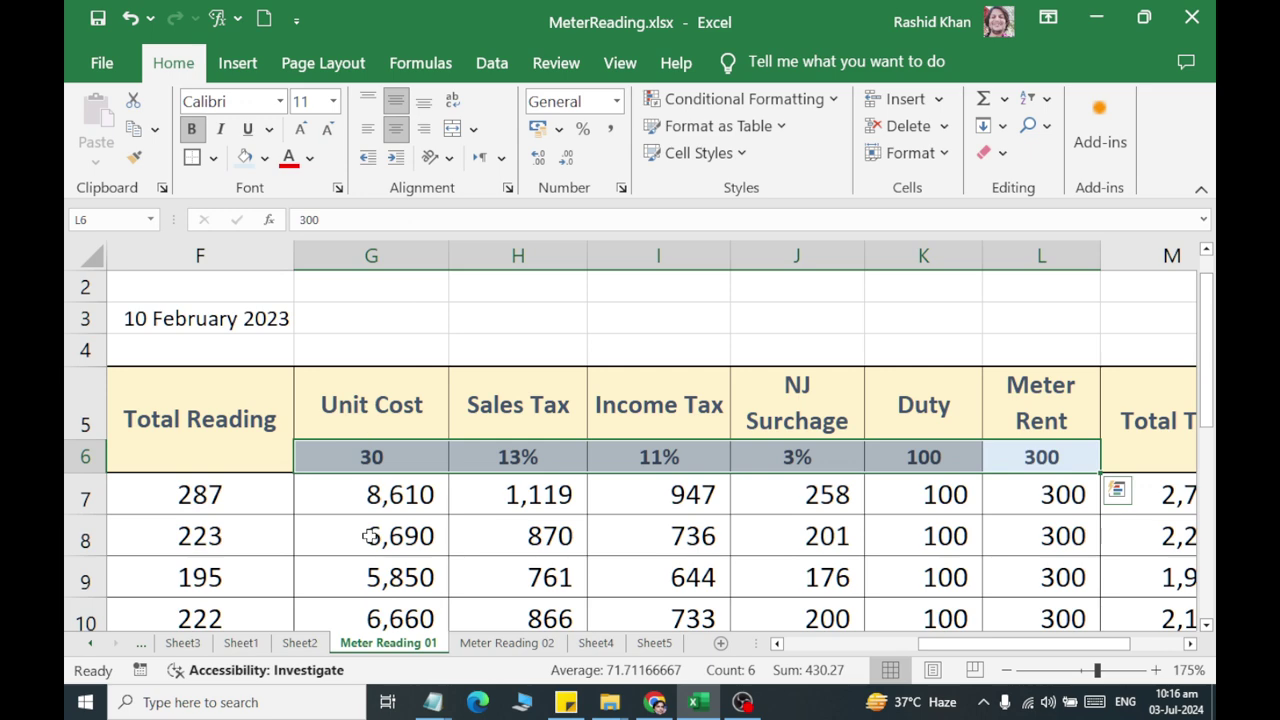
Give the vertical due-date bar in column O a dark brown fill with white text
drag(1122, 530, 1213, 510)
click(1075, 500)
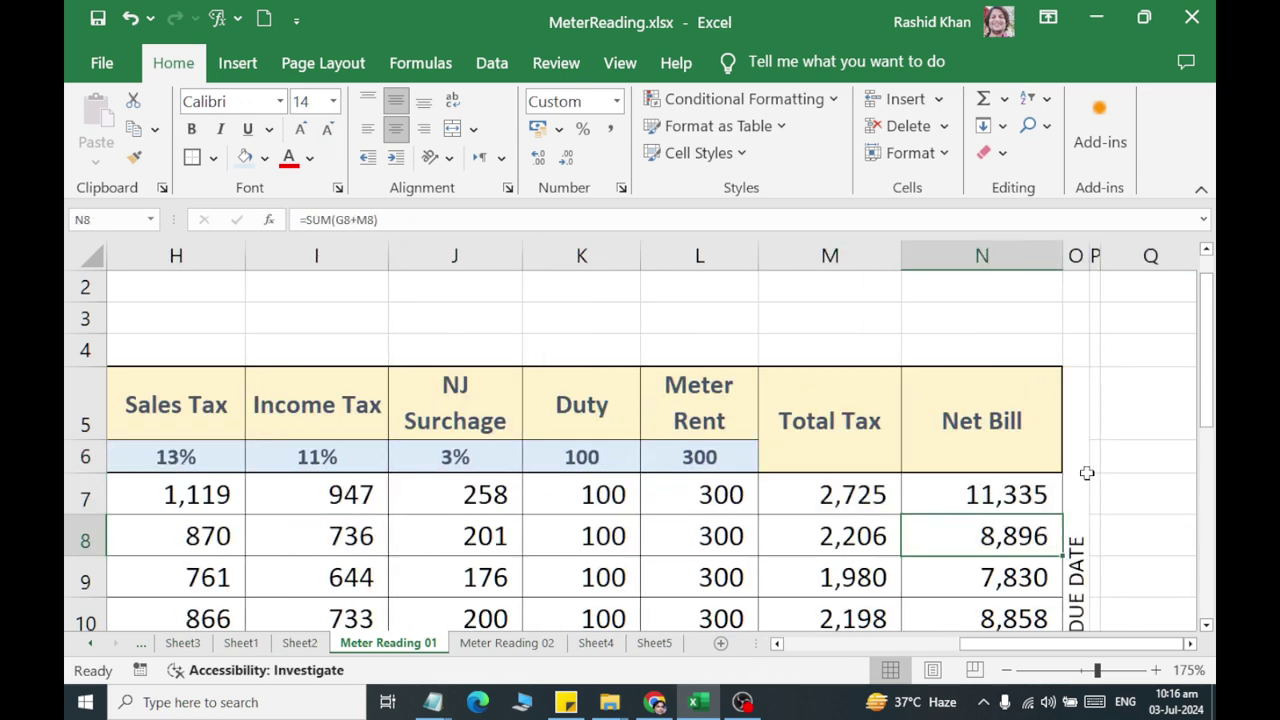
click(264, 158)
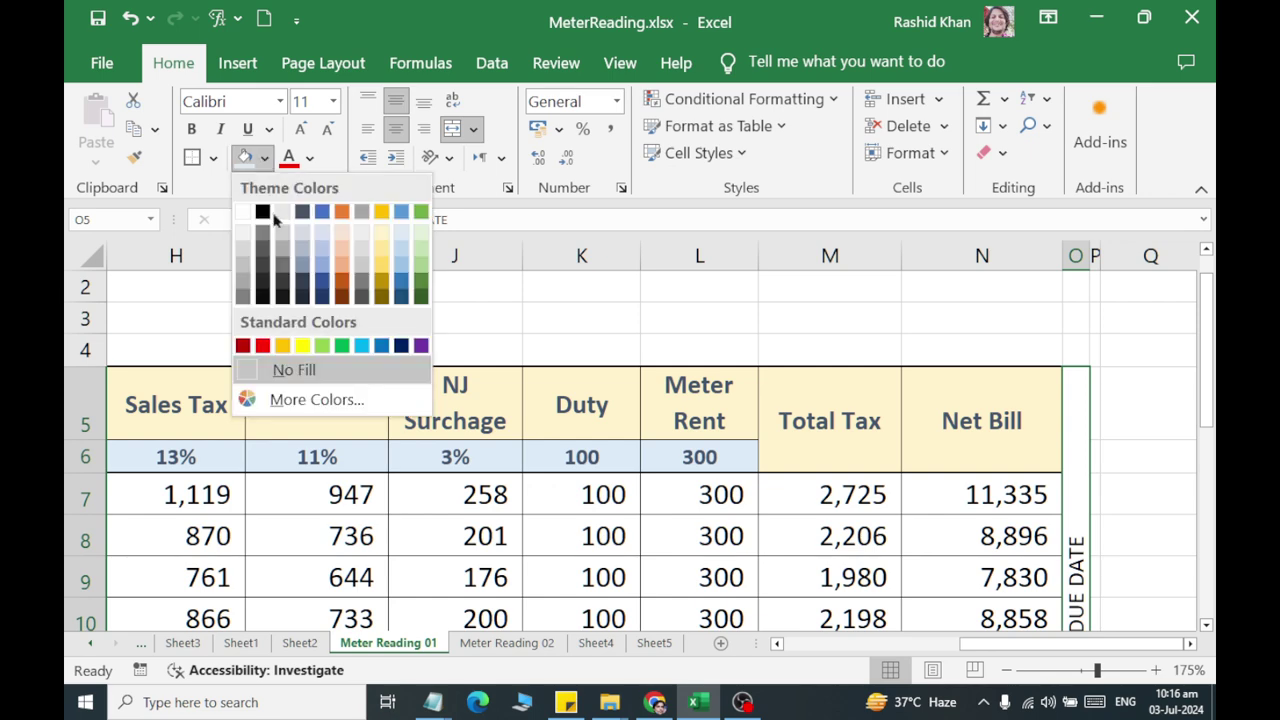
click(341, 292)
click(310, 158)
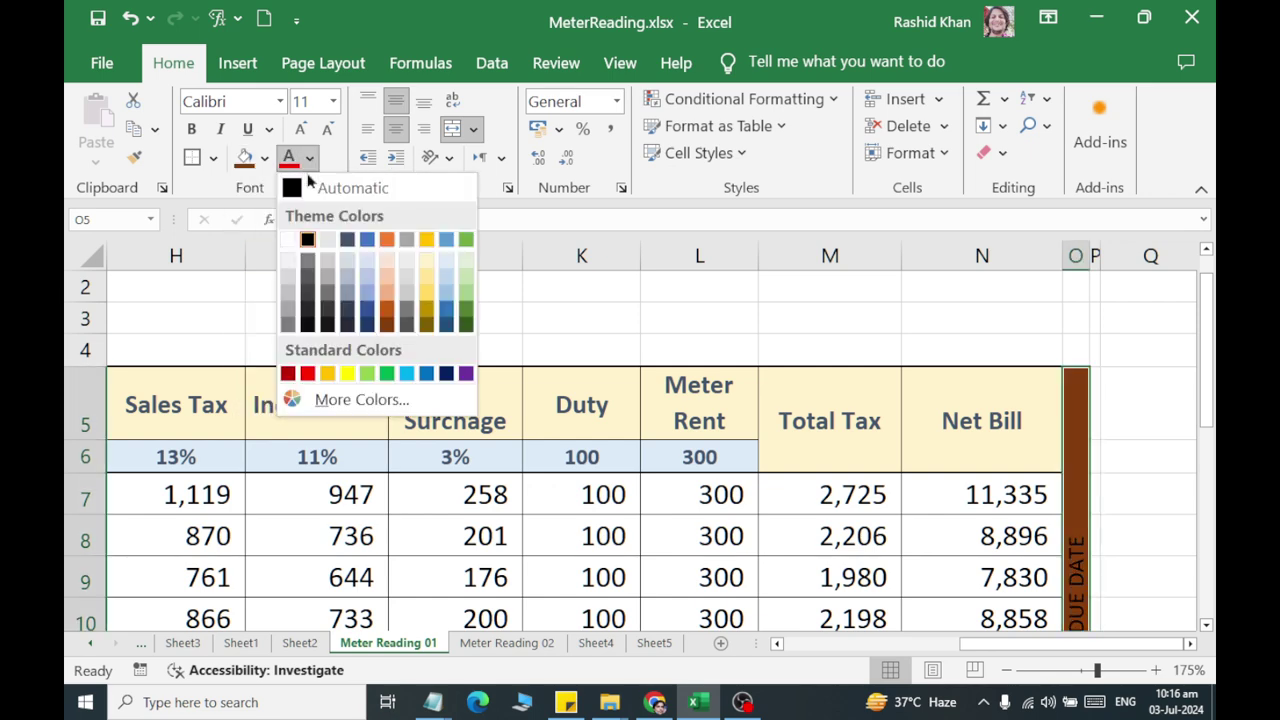
click(289, 243)
drag(1020, 536, 110, 540)
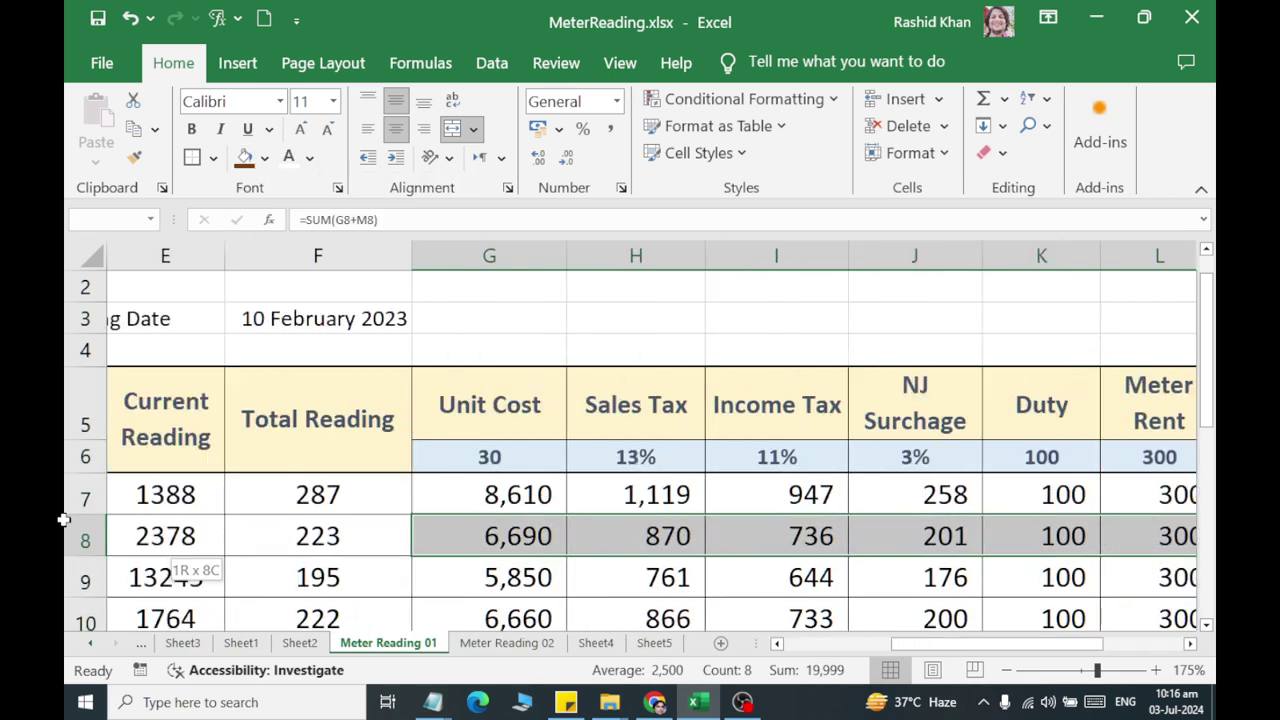
Fill rows 8, 10, 12 and 14 light blue to create alternating bands
click(263, 160)
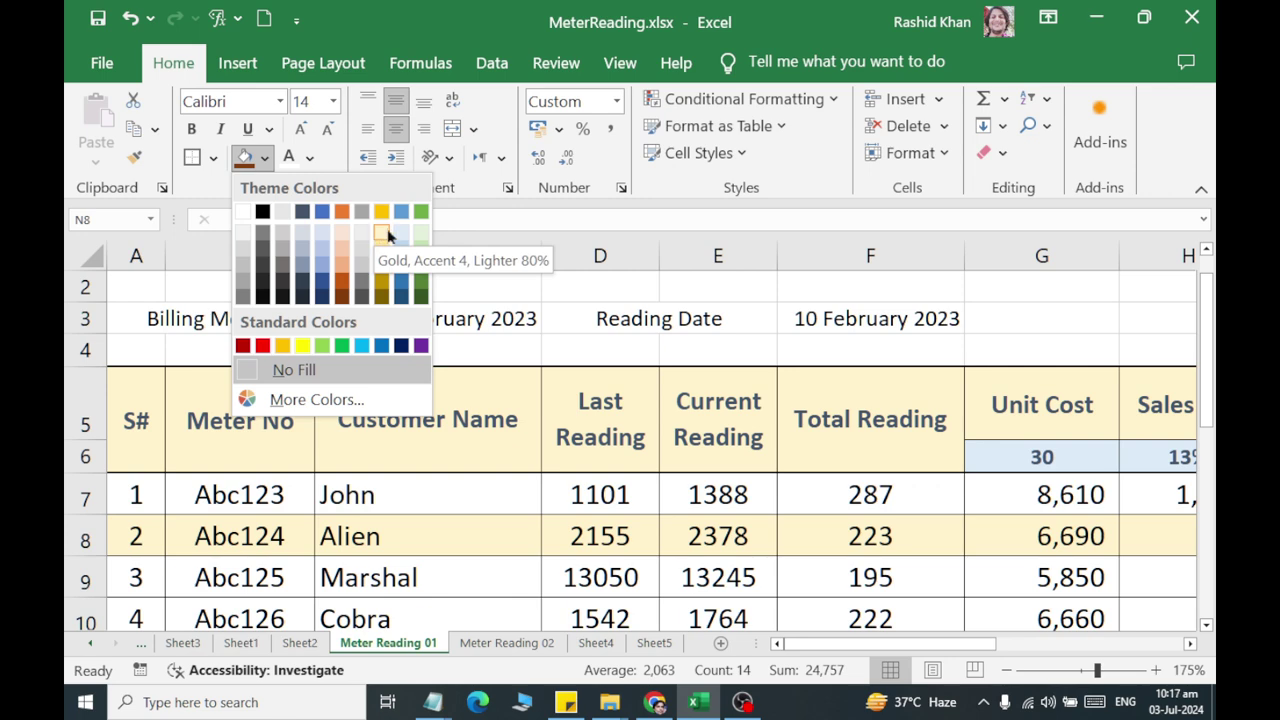
click(401, 231)
drag(754, 617, 110, 617)
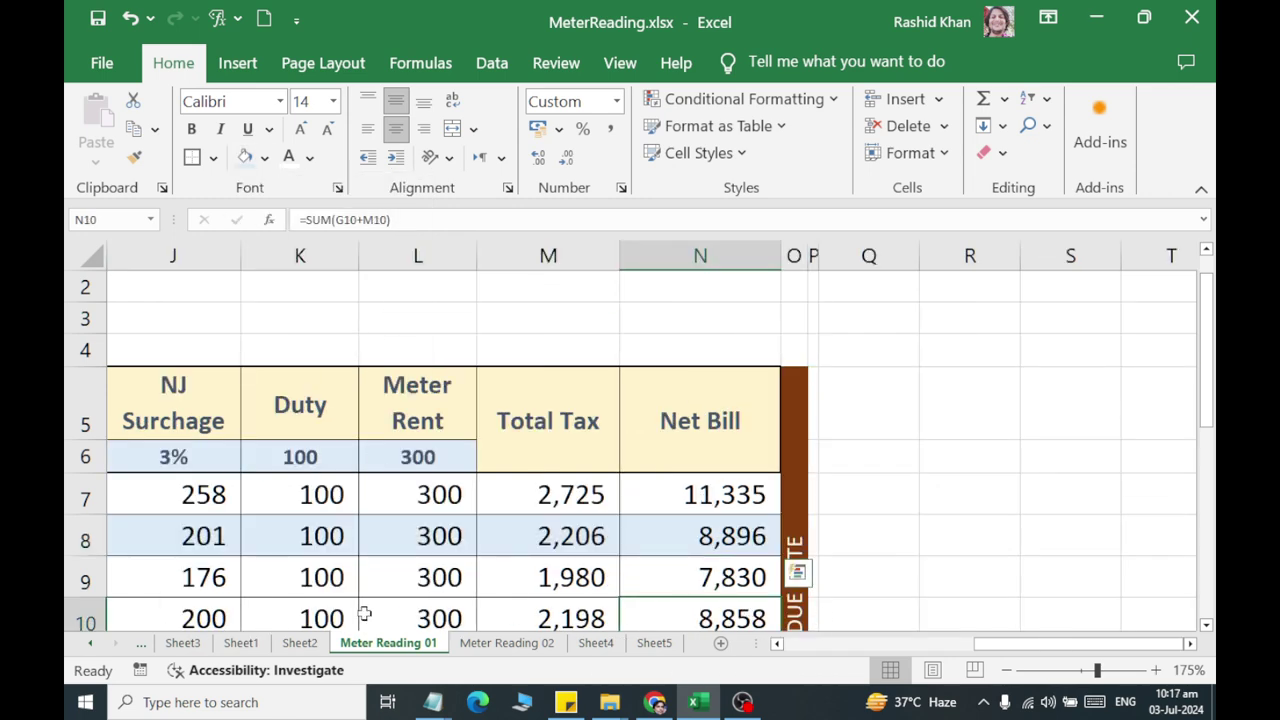
click(245, 157)
drag(754, 417, 70, 420)
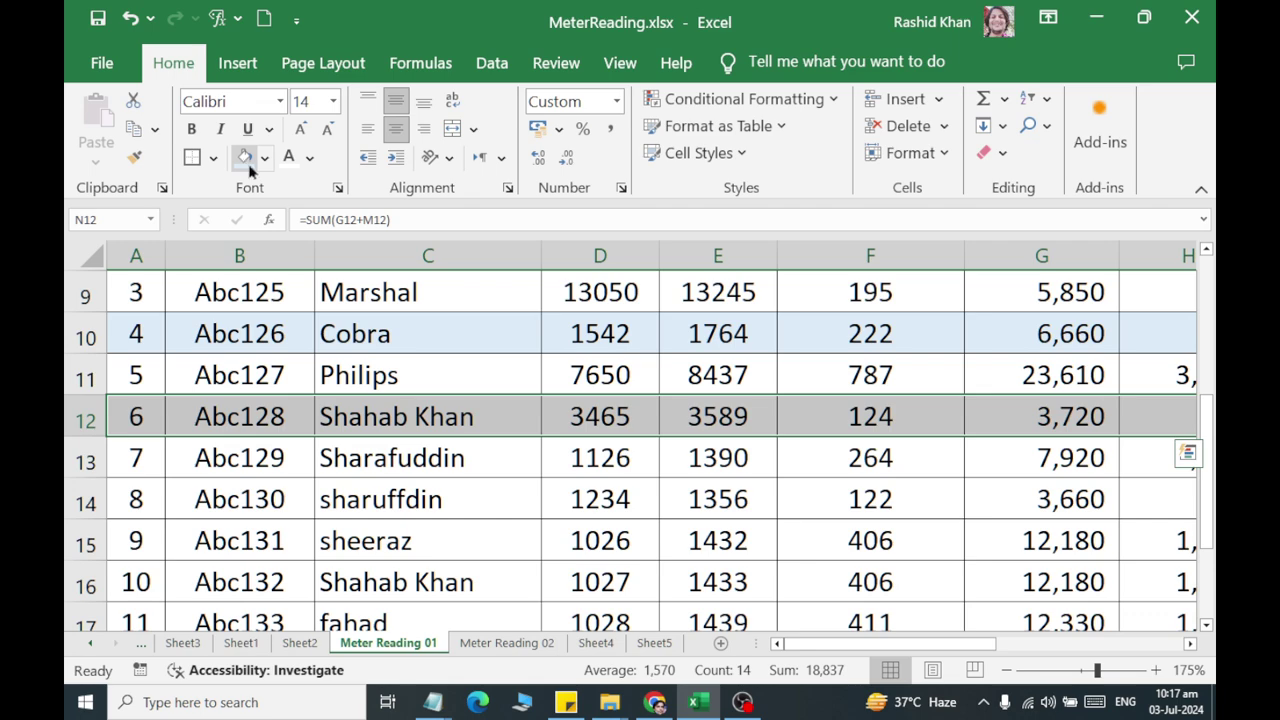
click(246, 160)
drag(760, 515, 66, 500)
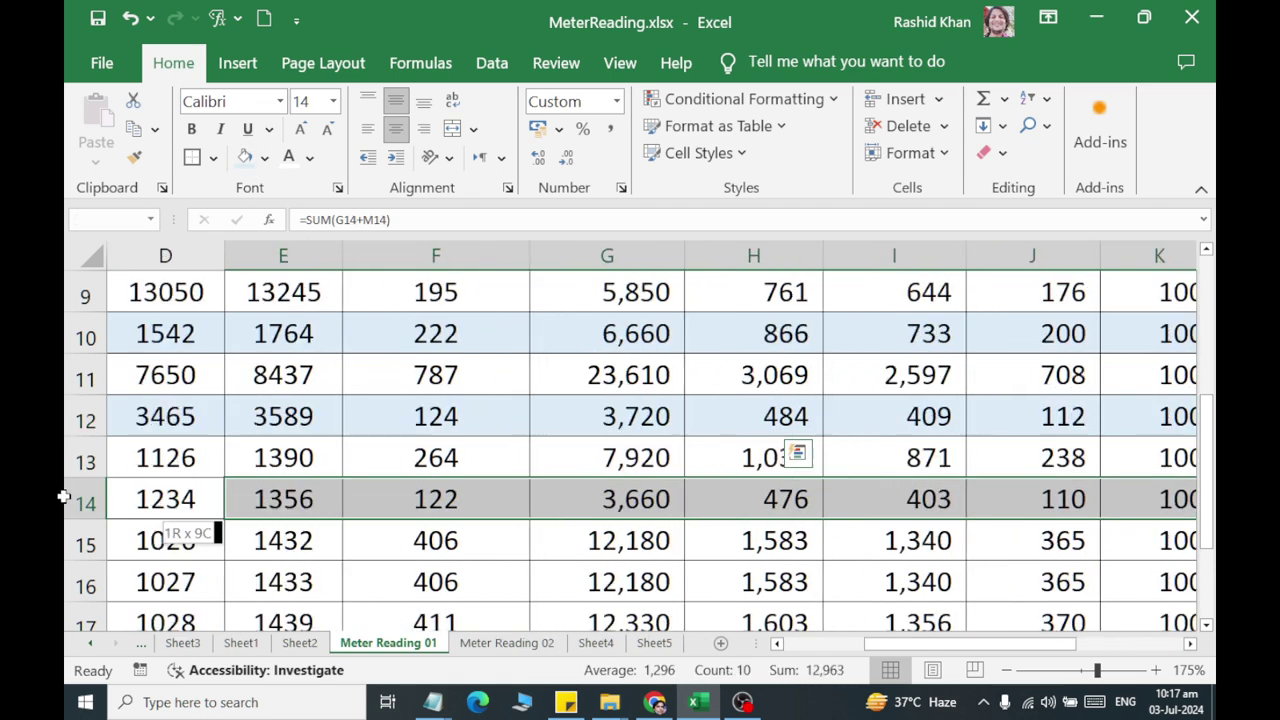
click(245, 157)
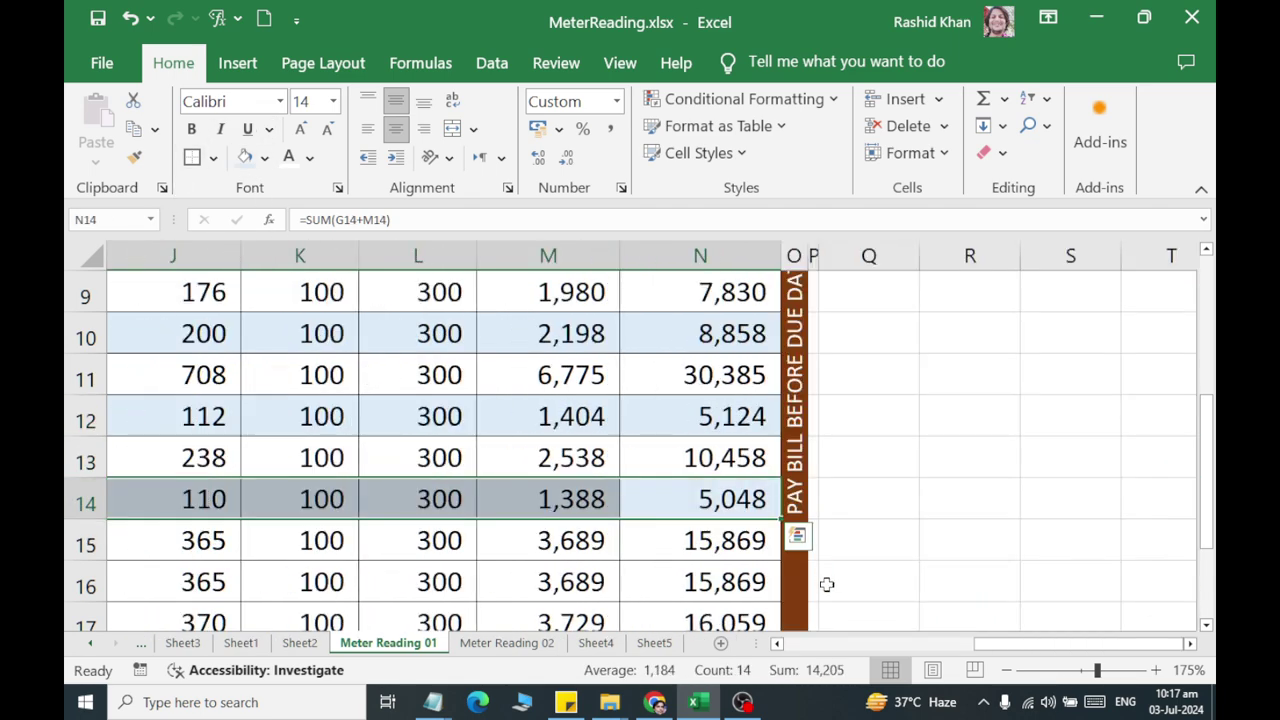
mouse_move(654, 580)
mouse_down()
mouse_move(63, 540)
mouse_move(72, 570)
mouse_up()
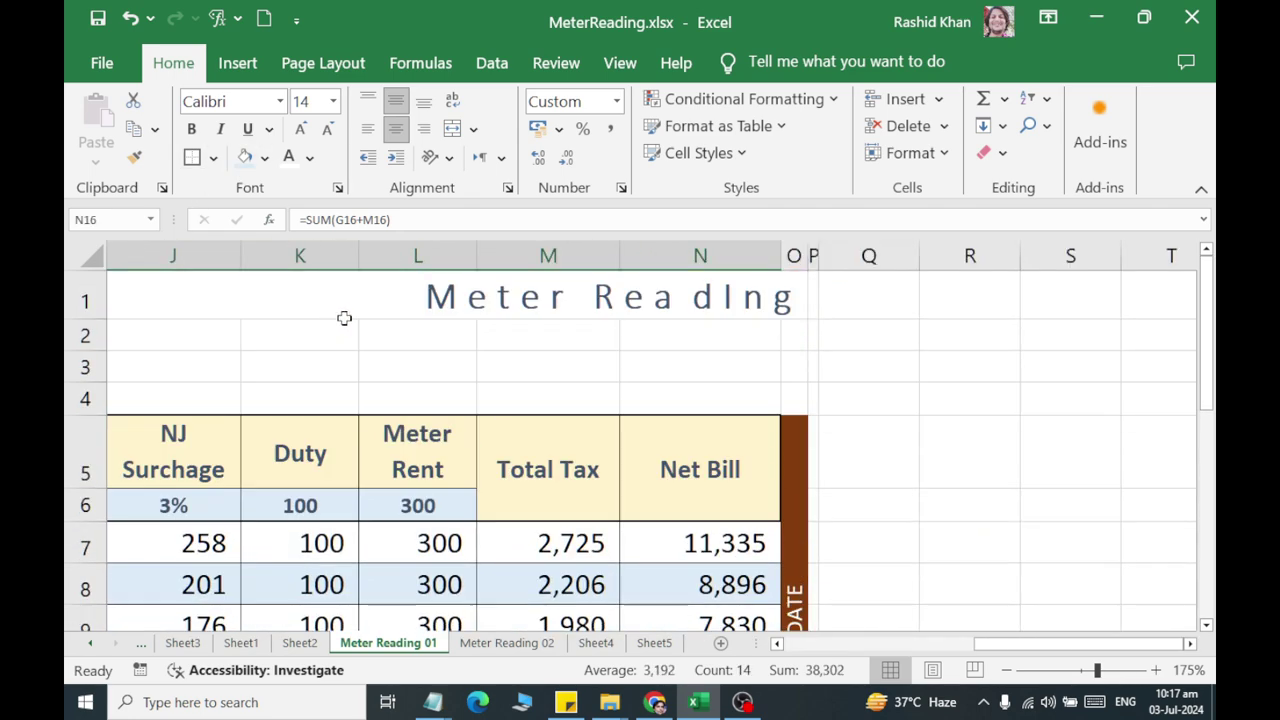
Fill the 1 February 2023 date cell light orange
ctrl+scroll(400, 374, down, 1)
ctrl+scroll(405, 389, down, 2)
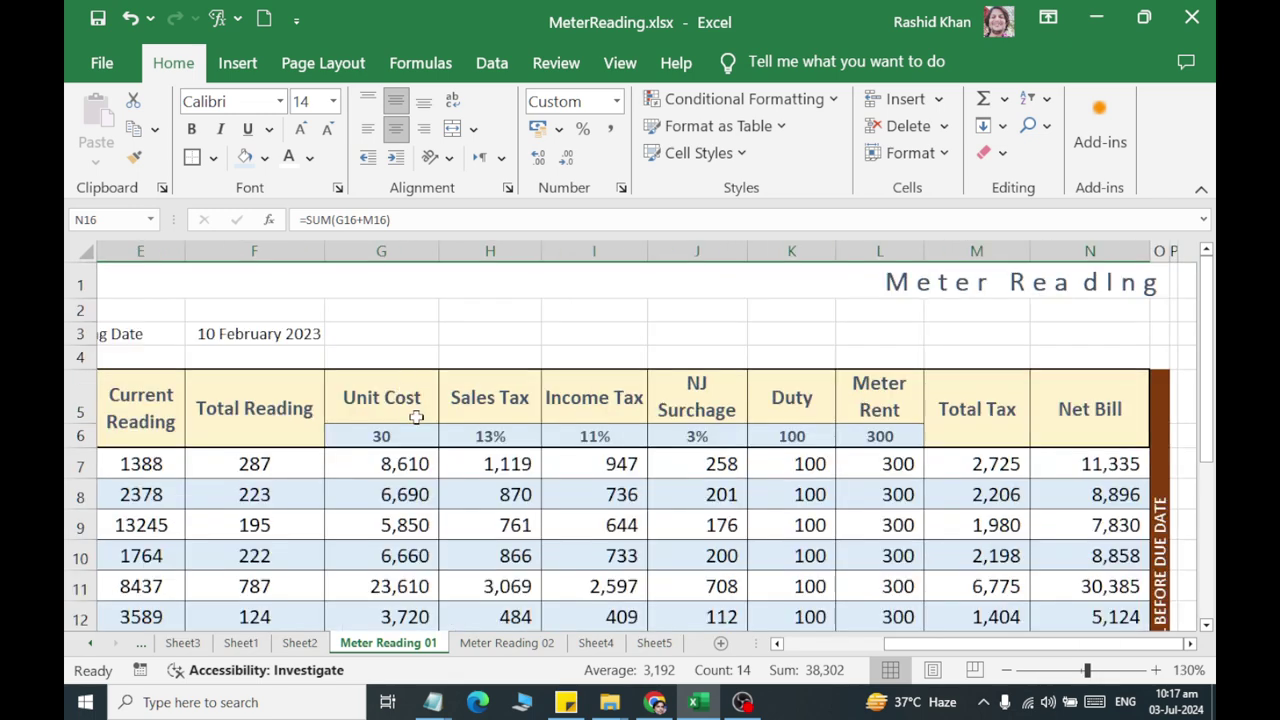
drag(430, 437, 72, 505)
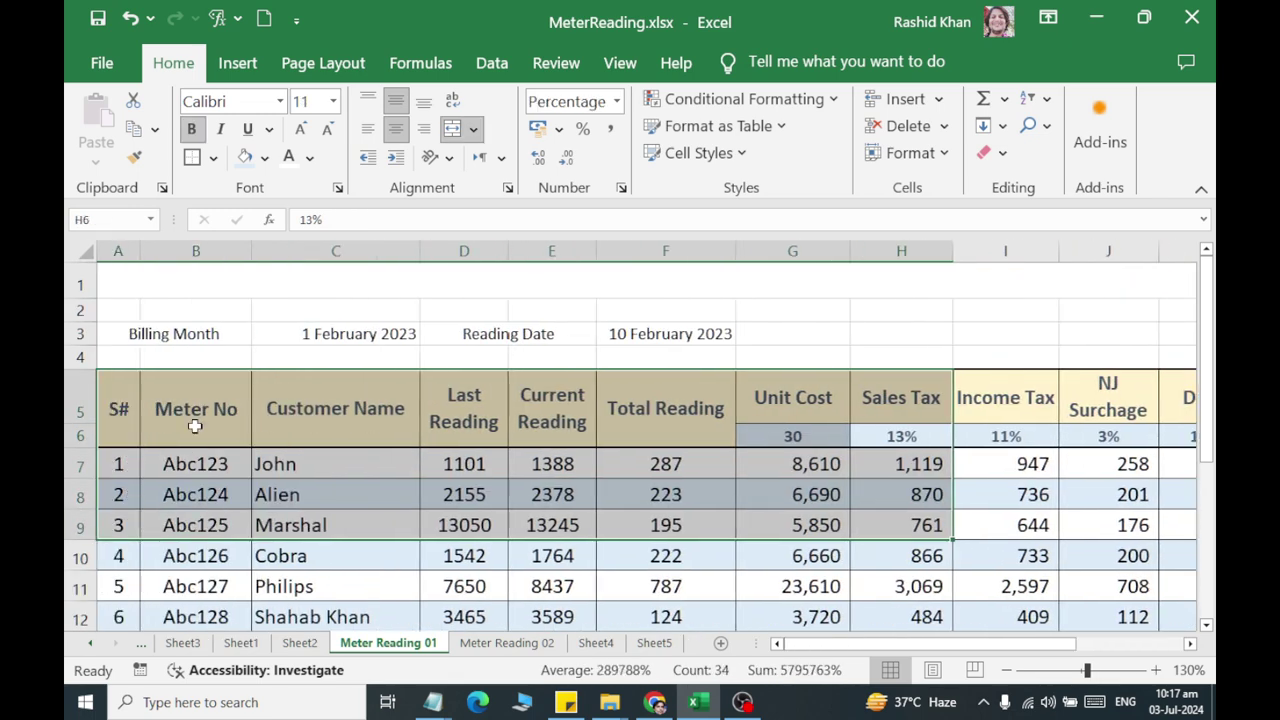
click(202, 330)
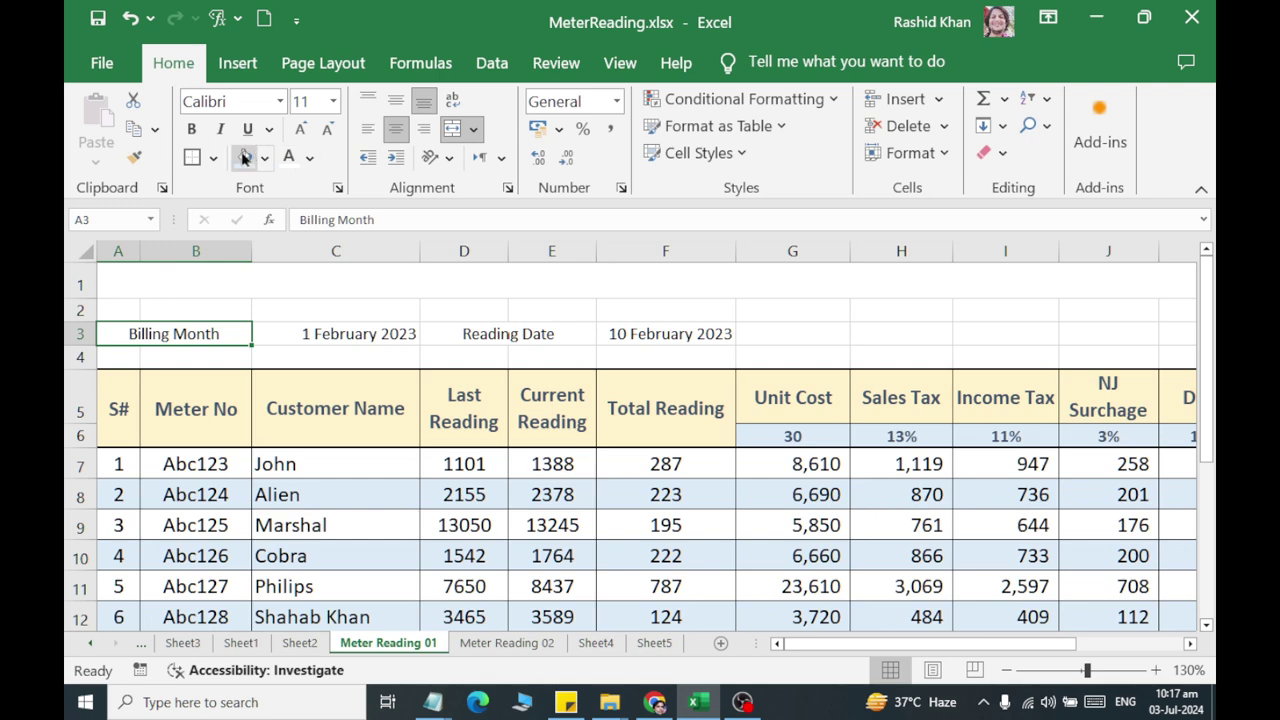
click(355, 330)
click(268, 130)
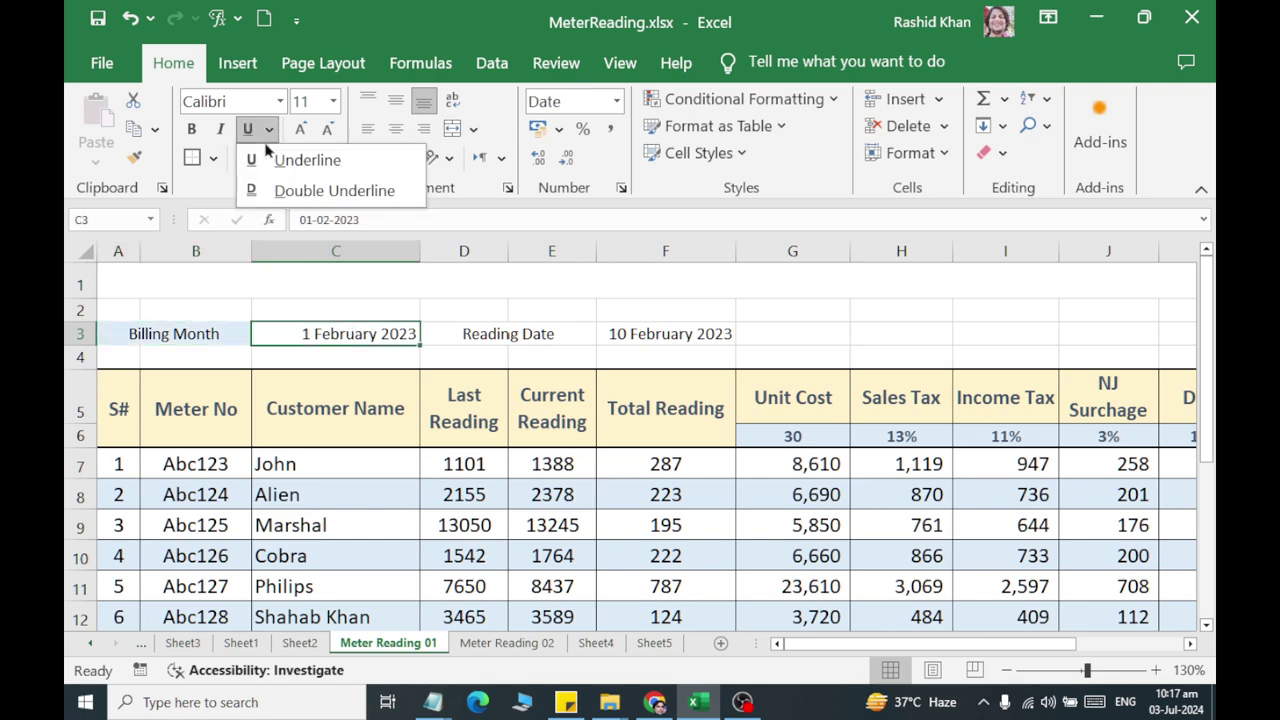
click(268, 130)
click(265, 158)
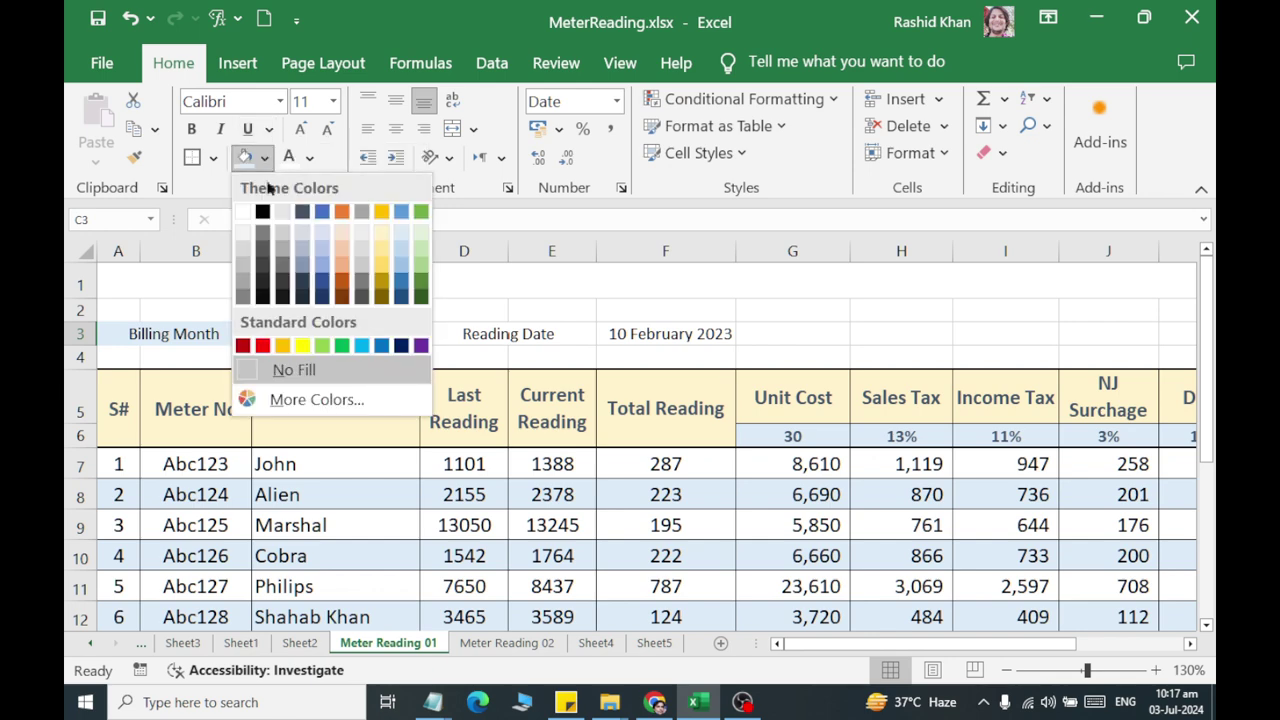
click(345, 232)
Fill the Reading Date label light blue
click(516, 340)
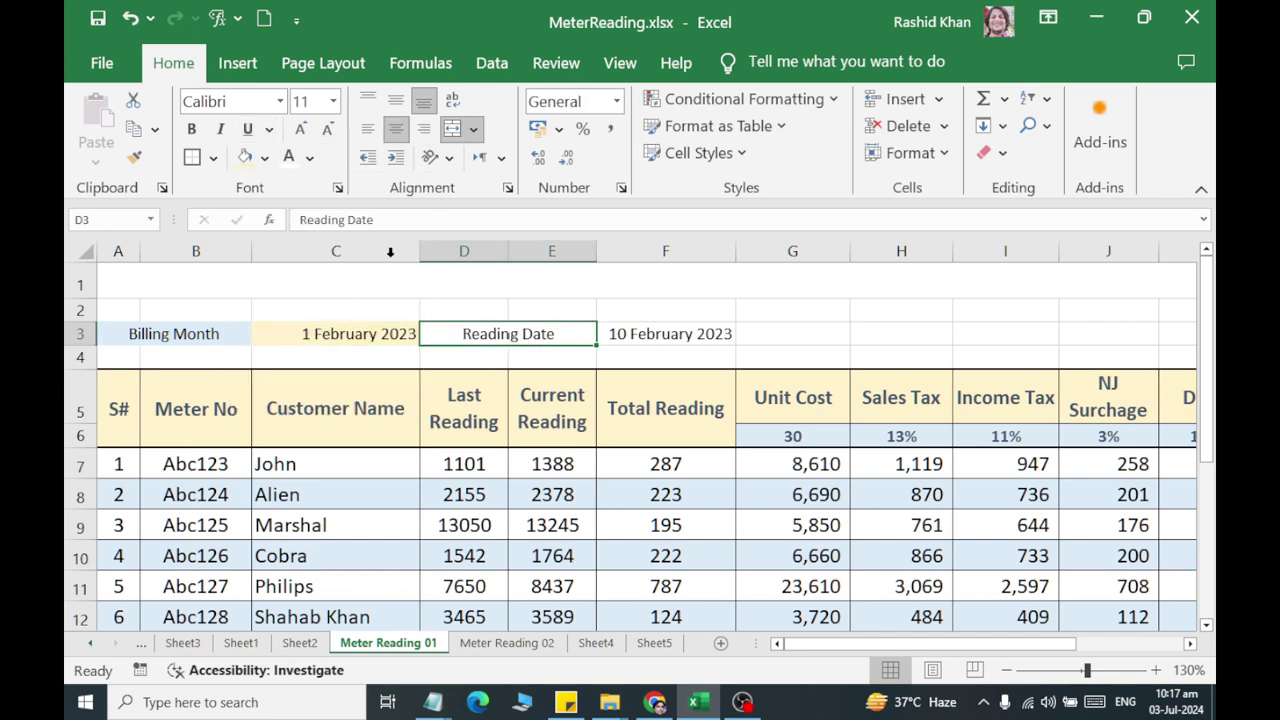
click(265, 158)
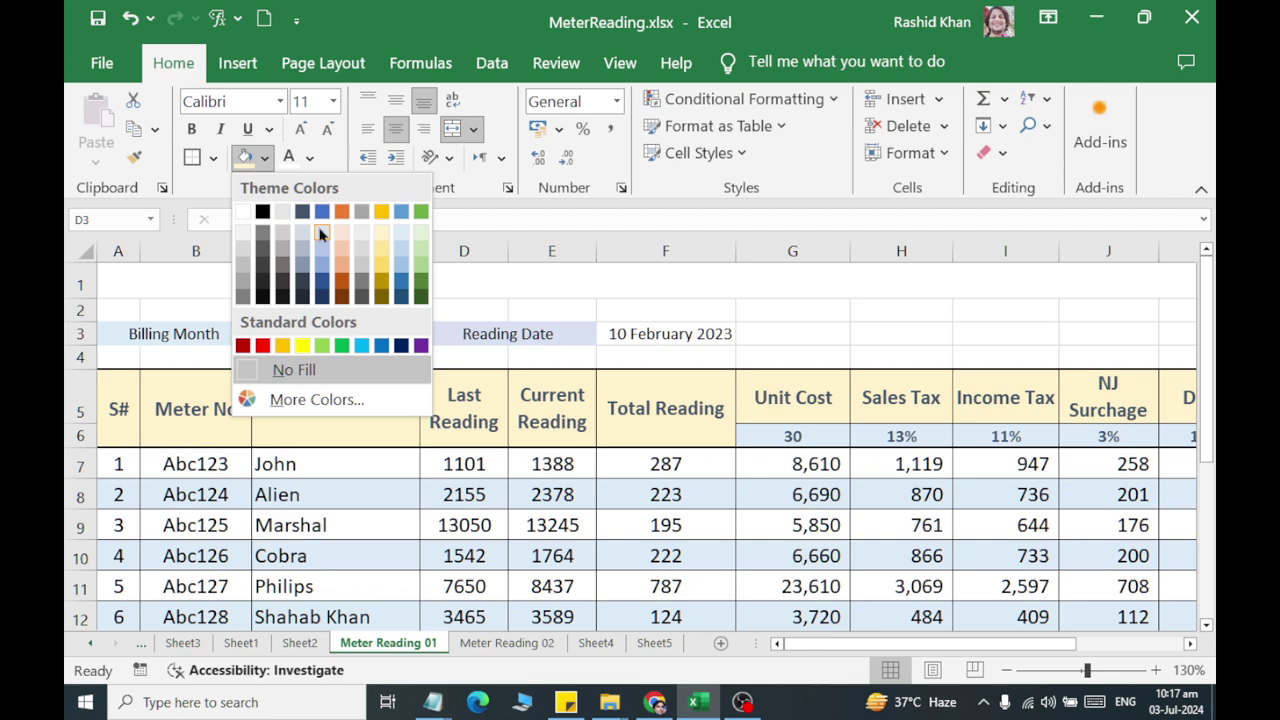
click(320, 233)
Undo the accidental font colour applied to the 10 February 2023 date
click(660, 334)
click(310, 158)
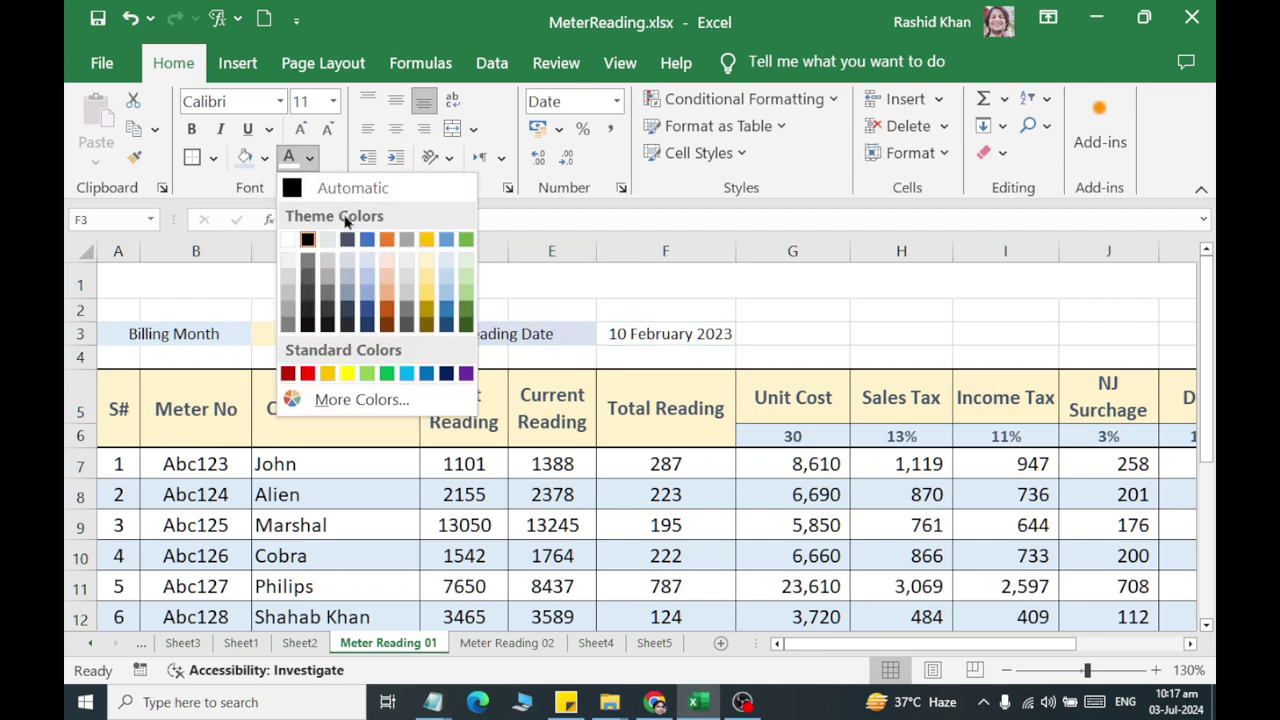
click(418, 263)
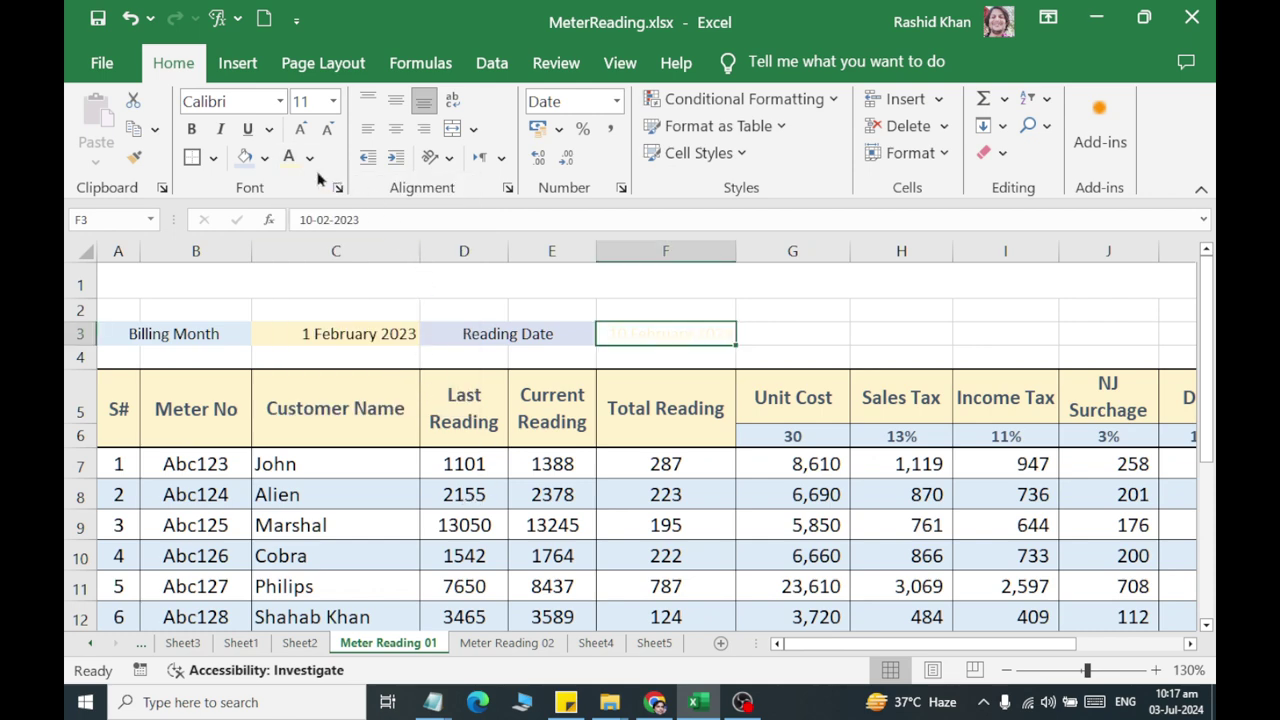
key(ctrl+z)
click(265, 158)
key(Escape)
click(480, 530)
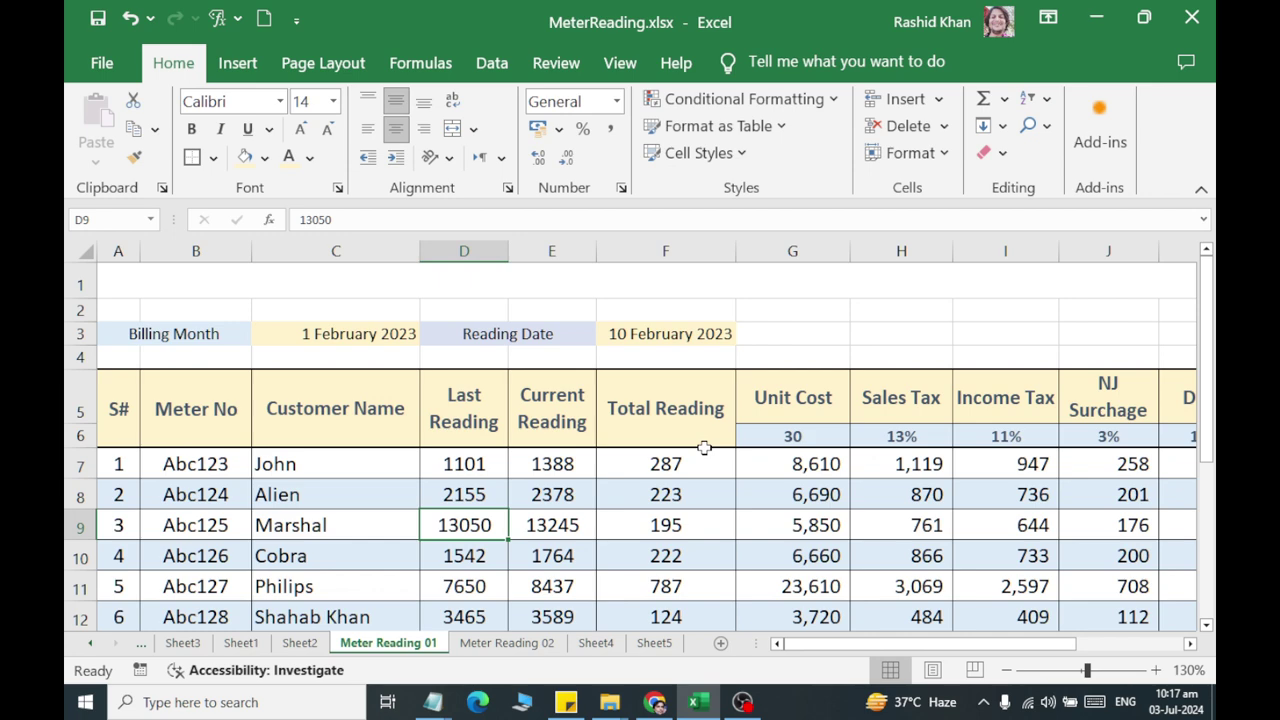
scroll(704, 447, down, 1)
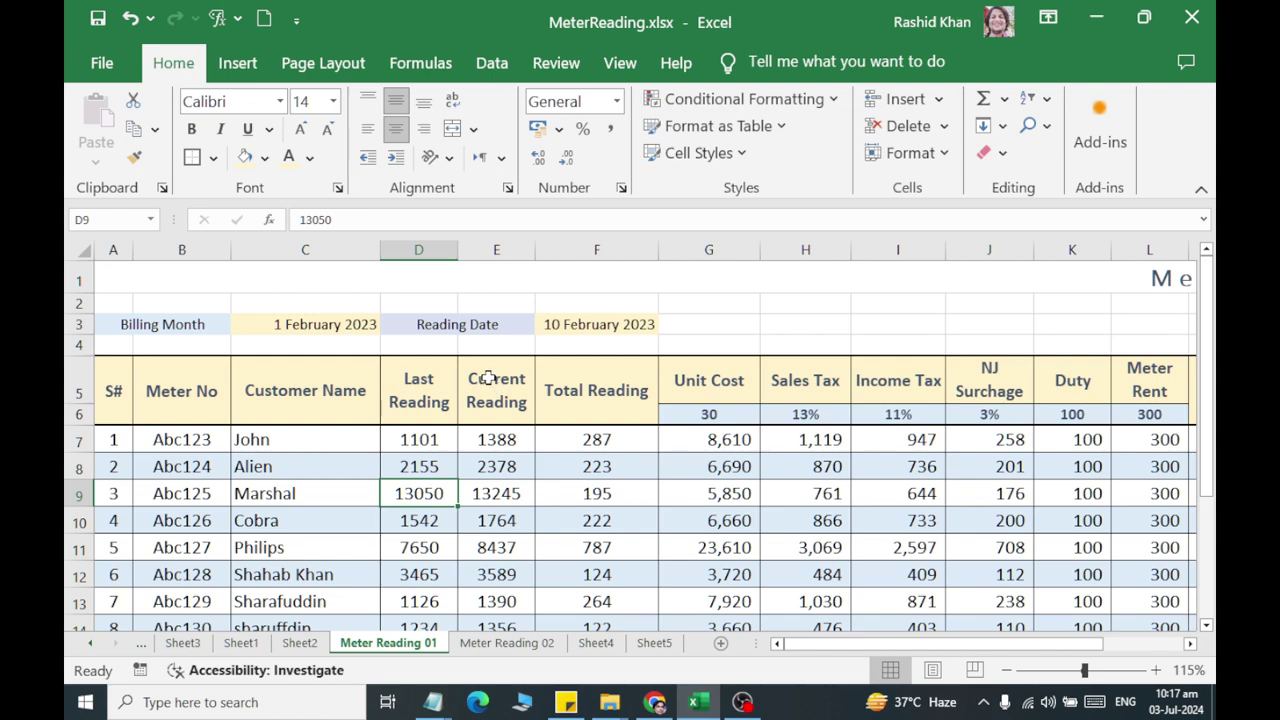
scroll(488, 378, down, 2)
scroll(488, 378, up, 1)
scroll(488, 378, up, 1)
scroll(488, 378, down, 2)
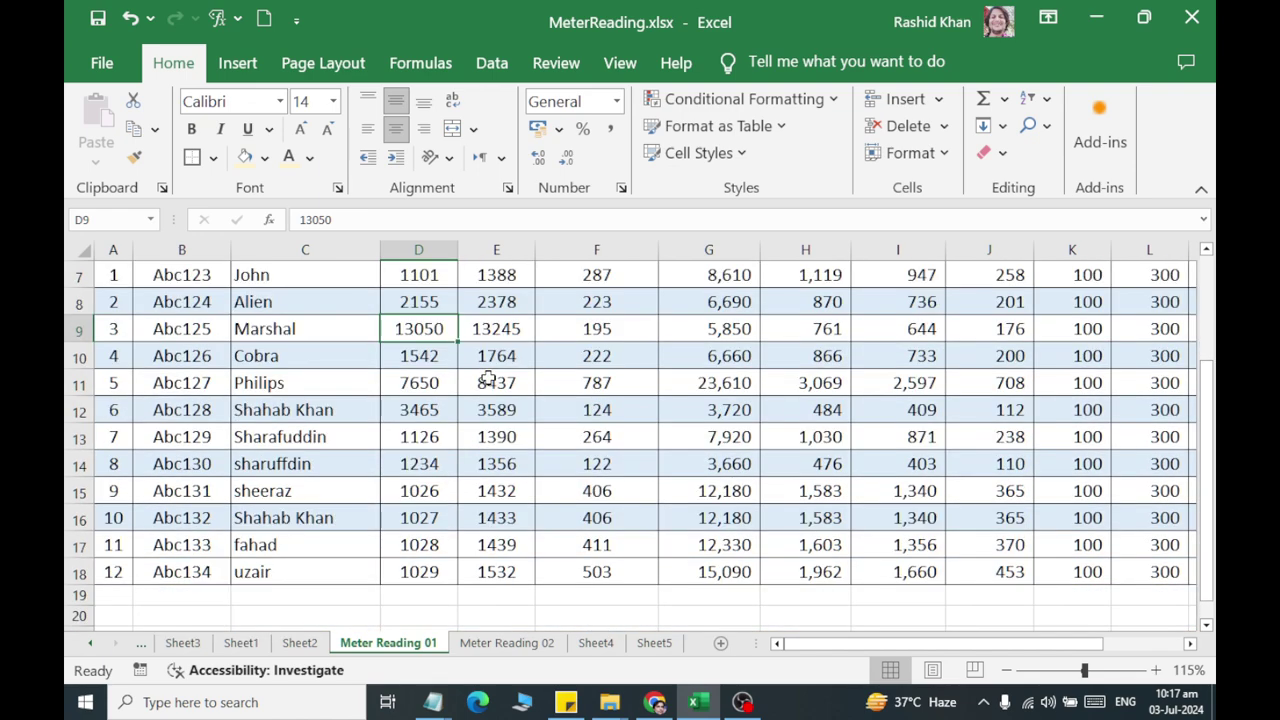
scroll(488, 378, up, 1)
scroll(488, 378, down, 1)
drag(174, 284, 484, 584)
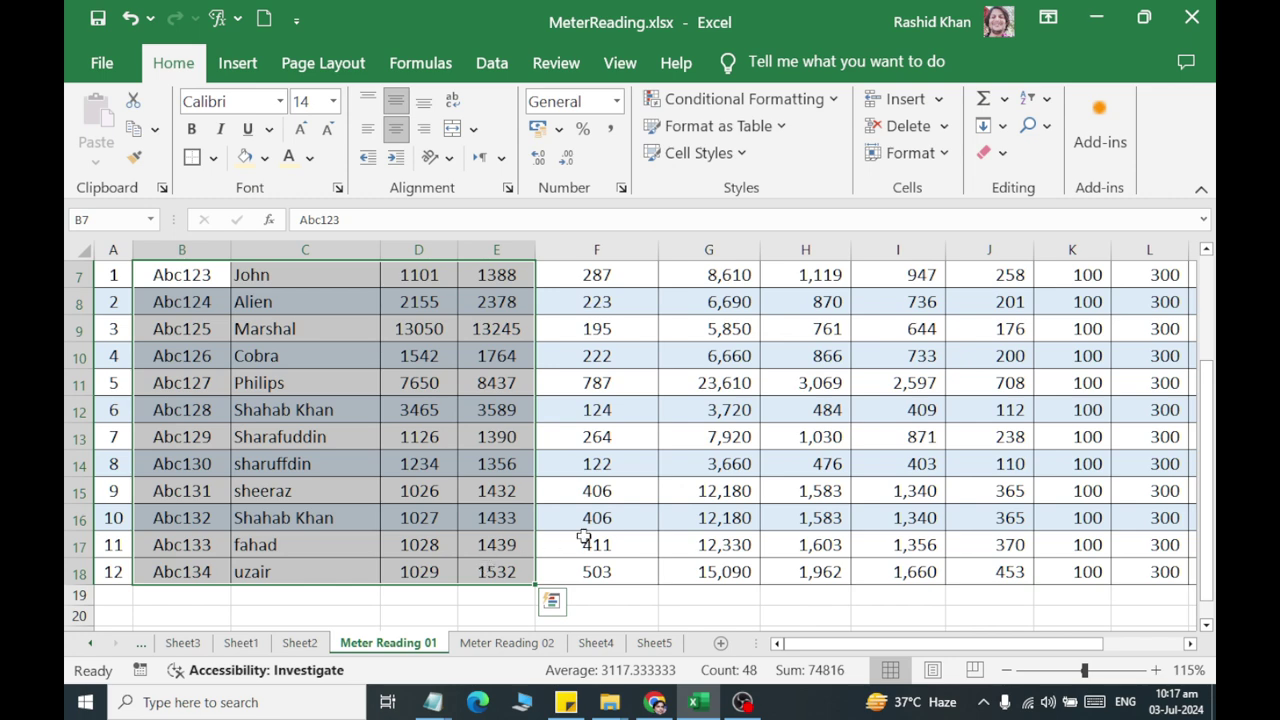
mouse_move(593, 285)
mouse_down()
mouse_move(1018, 549)
mouse_move(968, 535)
mouse_up()
click(176, 417)
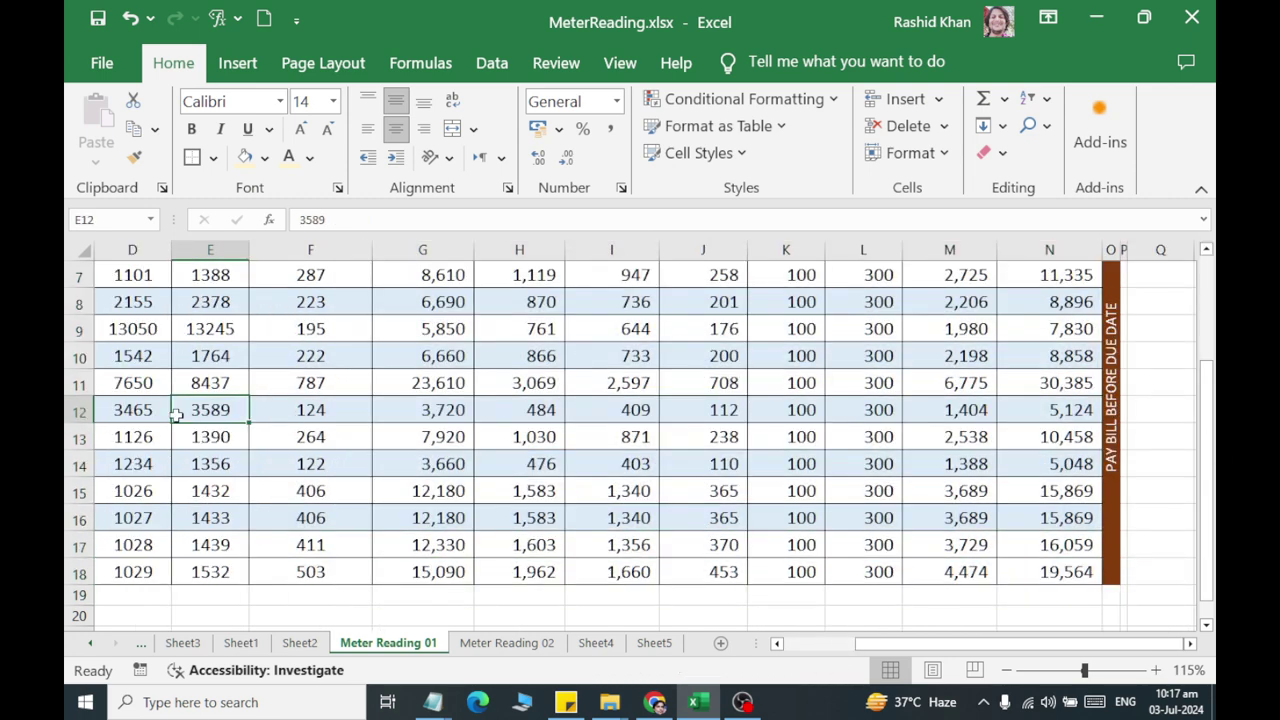